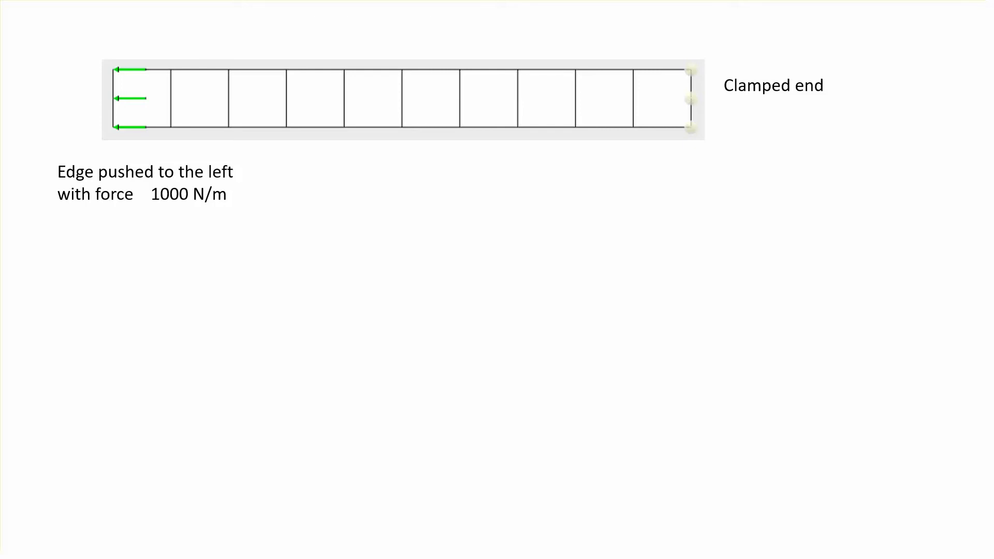
Step: Page through the slides describing the clamped strip, shell mesh, viscoelastic material and quasi-static step settings
left_click(854, 270)
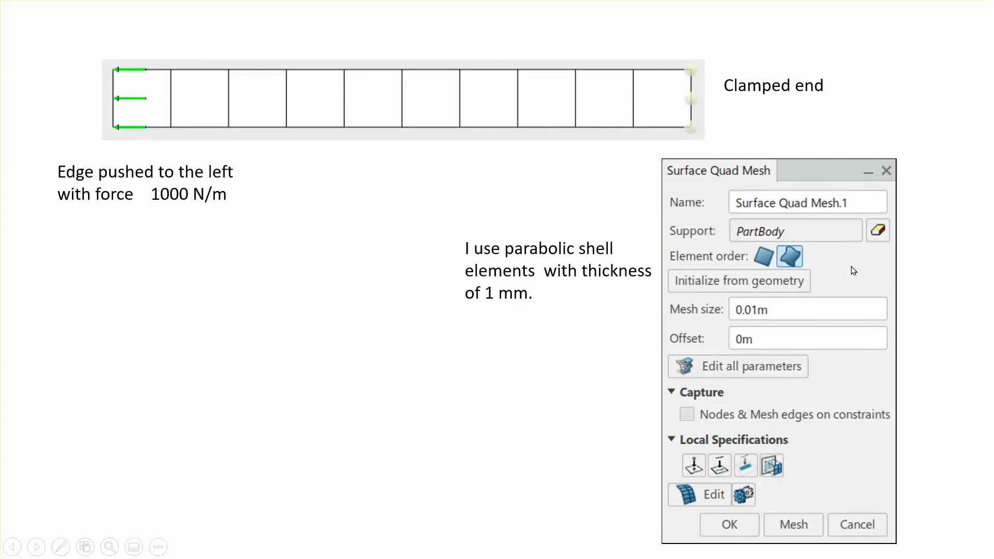
left_click(909, 258)
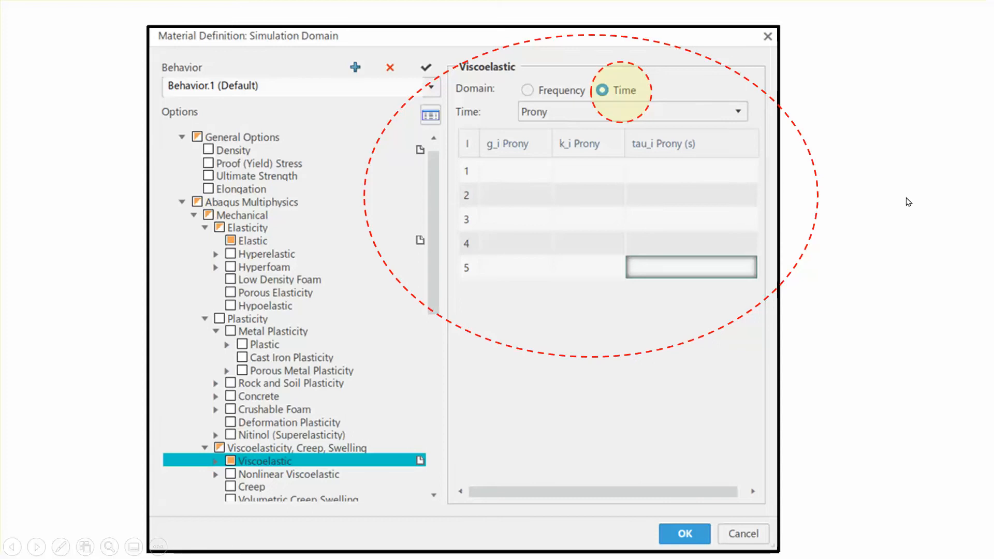
left_click(900, 239)
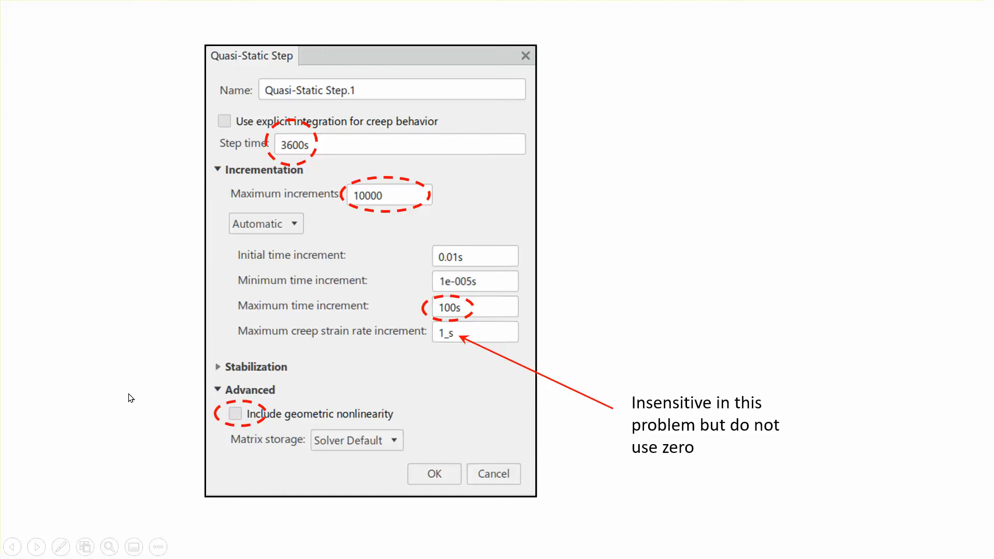
left_click(104, 382)
left_click(104, 383)
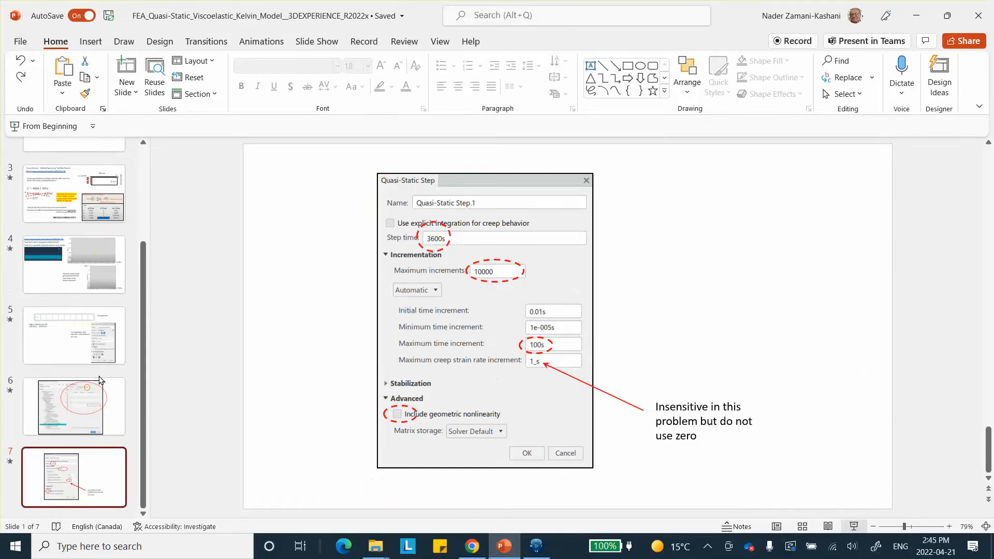
Step: Switch to 3DEXPERIENCE and start a new sketch on the yz plane
left_click(534, 546)
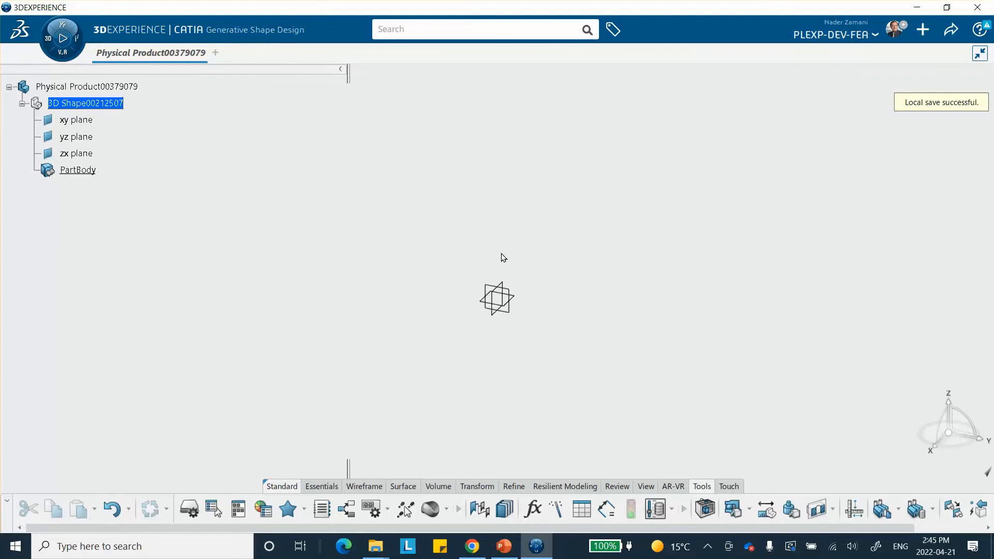
left_click(512, 299)
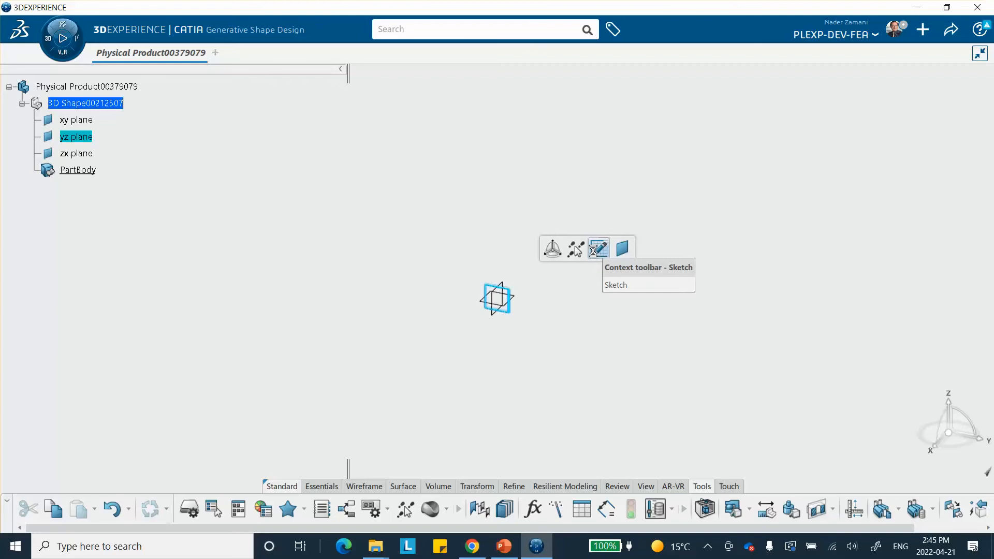
left_click(599, 250)
Step: Draw a rectangle from the origin, about 0.12 m wide and 0.05 m high
left_click(356, 520)
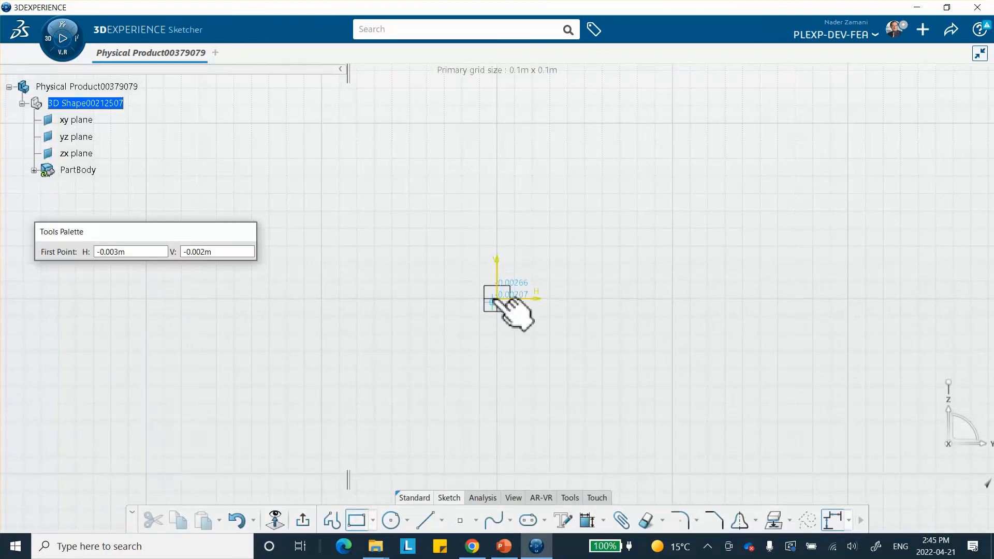
left_click(497, 299)
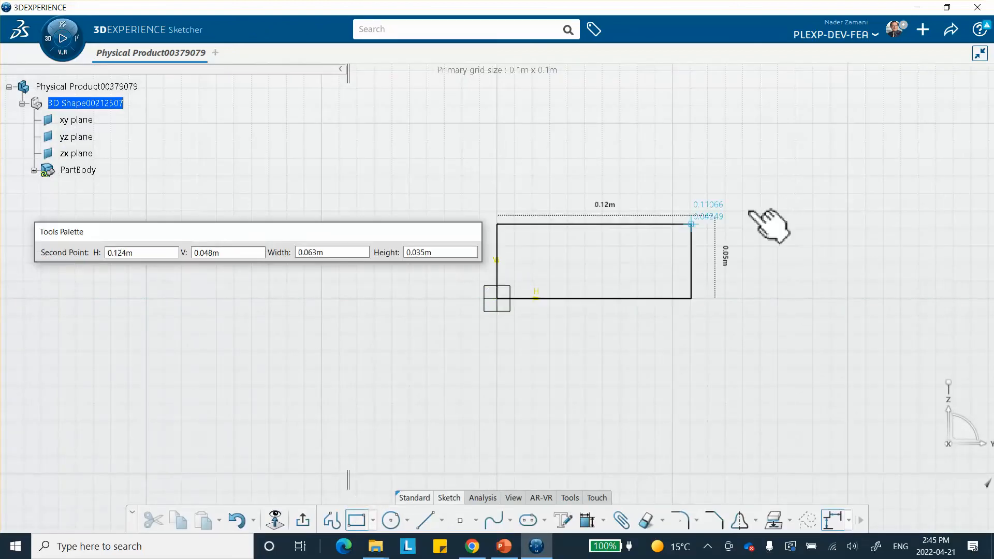
left_click(794, 212)
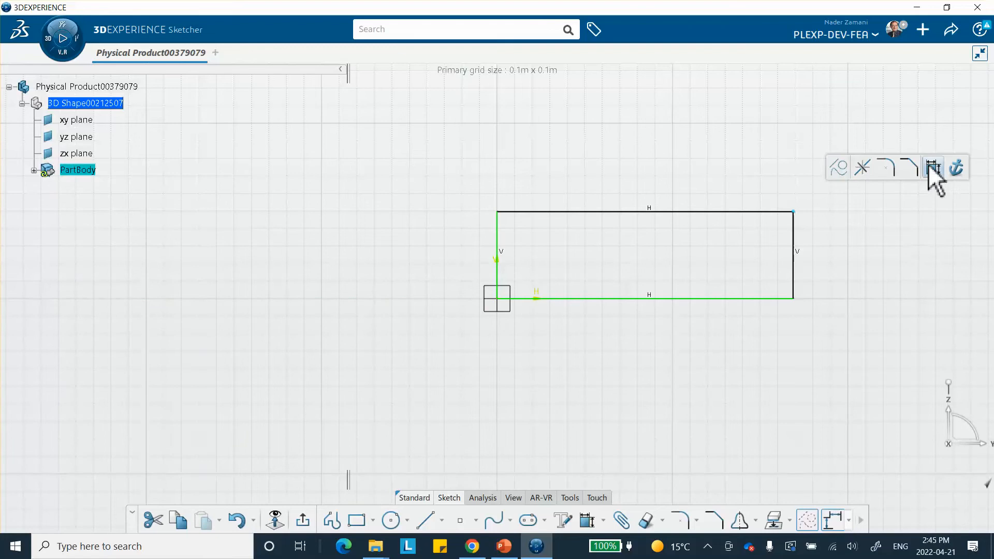
Step: Constrain the rectangle's width to 100 mm
left_click(850, 297)
left_click(587, 520)
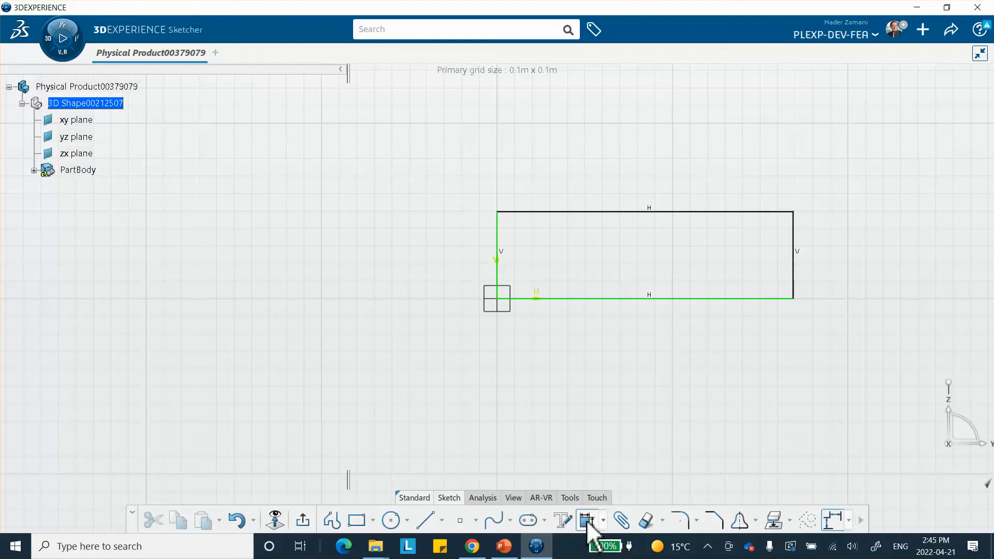
left_click(626, 212)
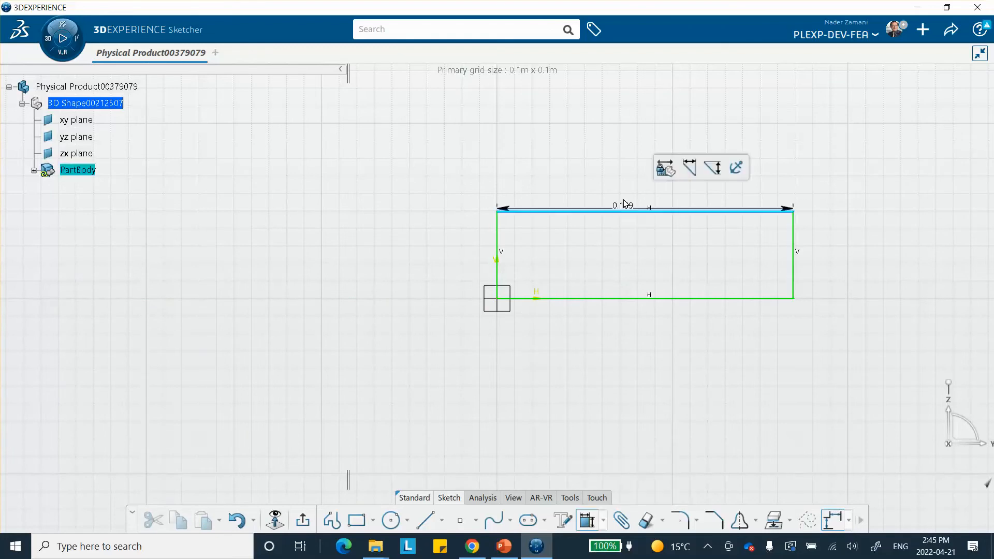
left_click(645, 182)
type("1")
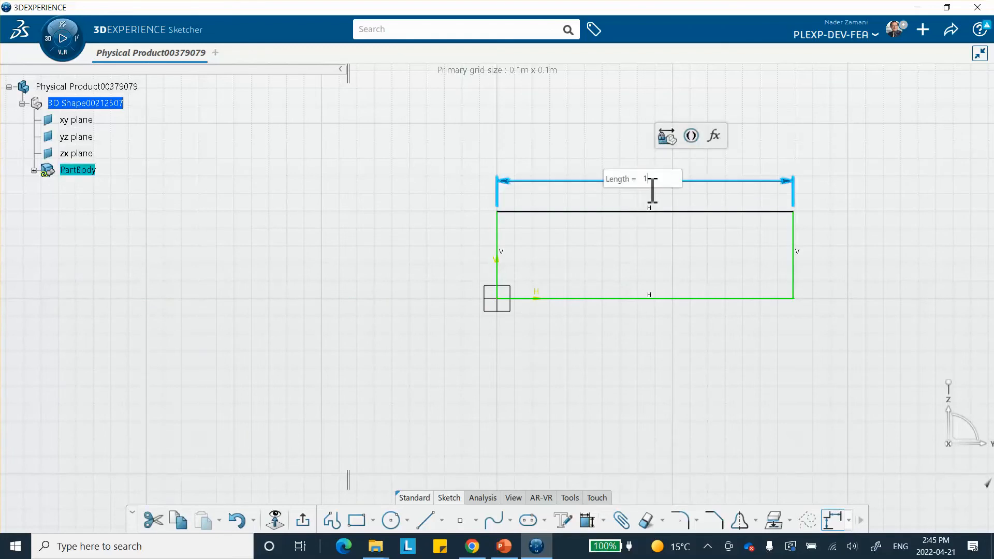
type("00mm")
key("Return")
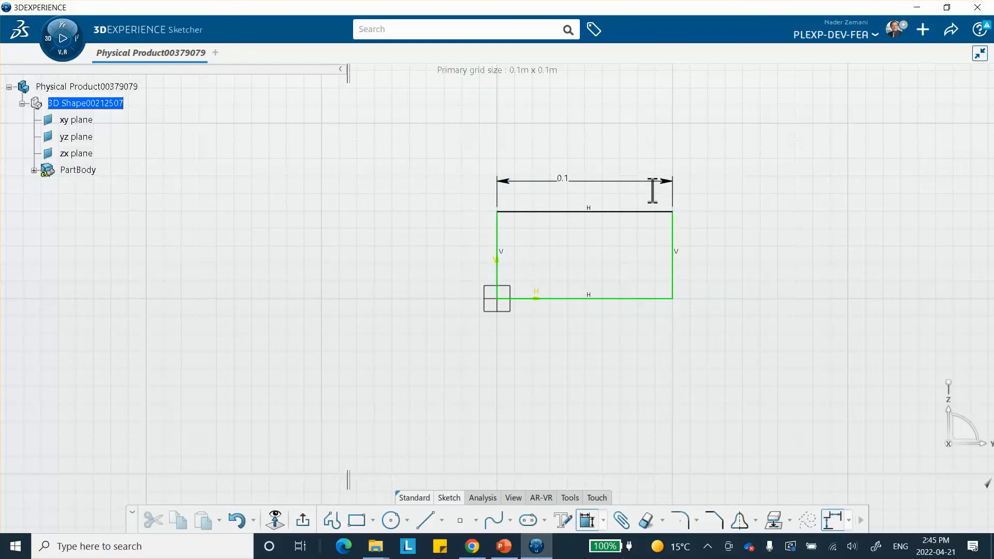
Step: Constrain the rectangle's height to 10 mm and exit the sketch
left_click(673, 259)
left_click(709, 266)
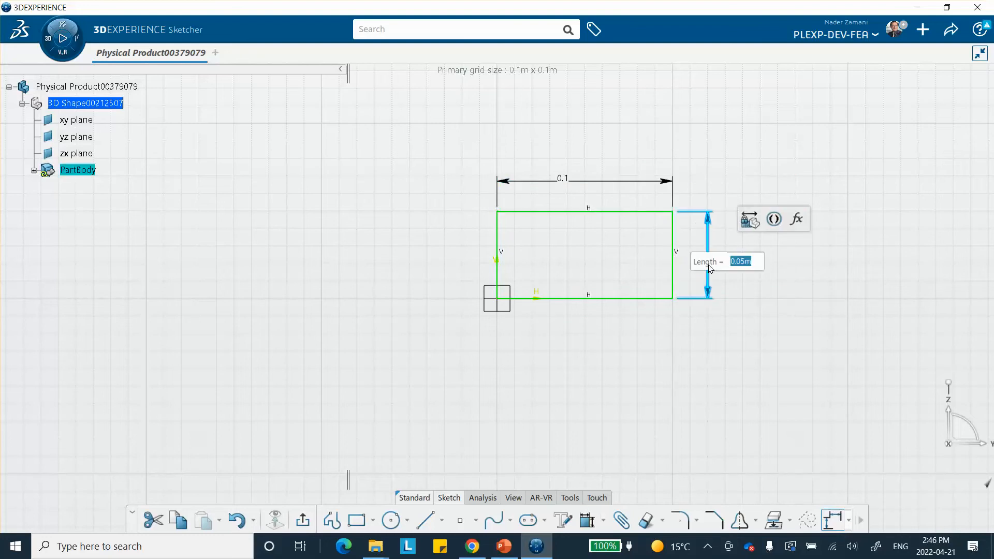
type("10mm")
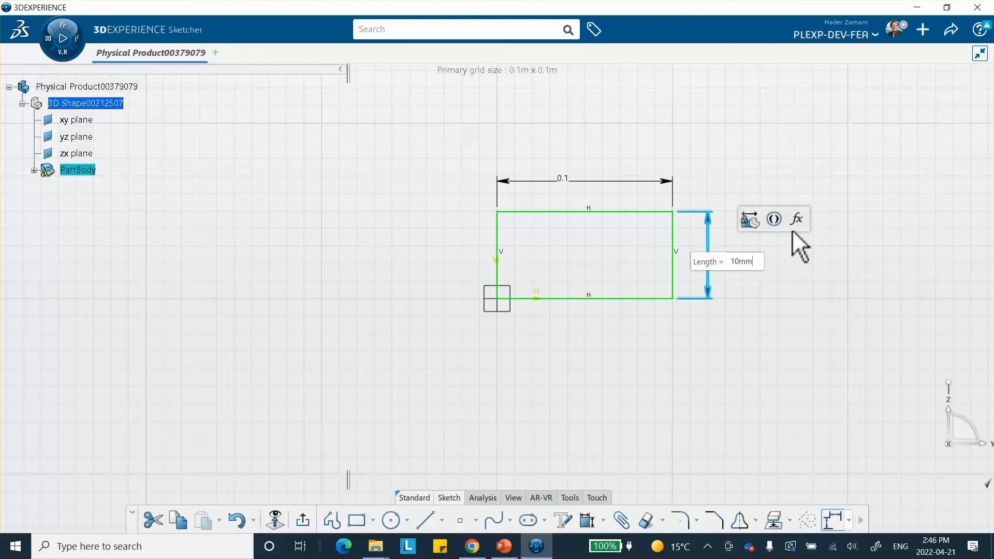
key("Return")
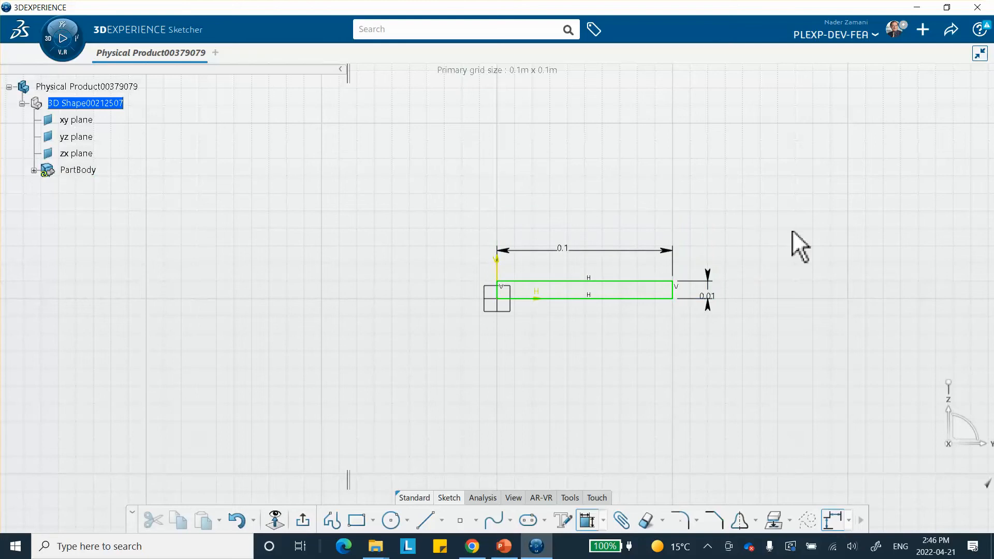
left_click(303, 518)
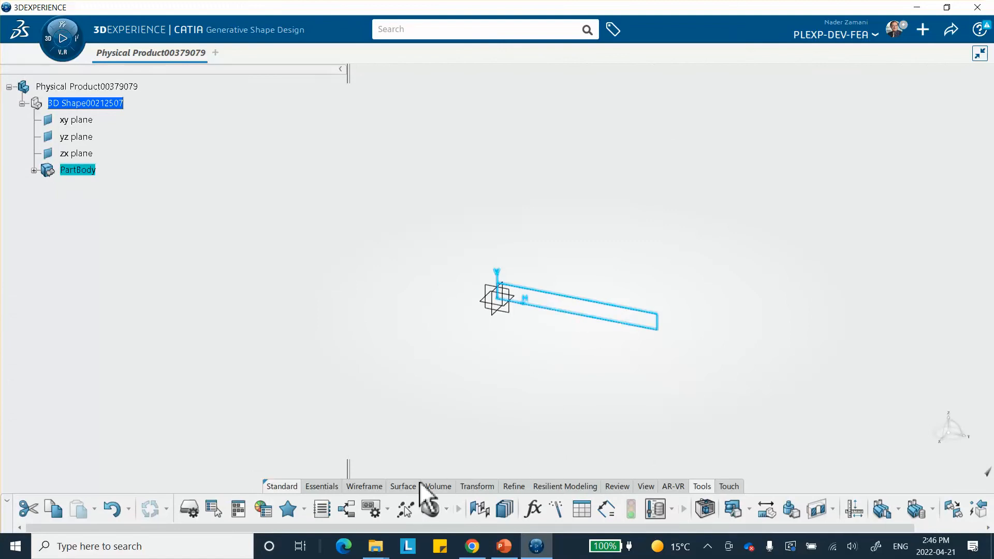
Step: Fill the rectangular sketch to create a flat surface
left_click(404, 487)
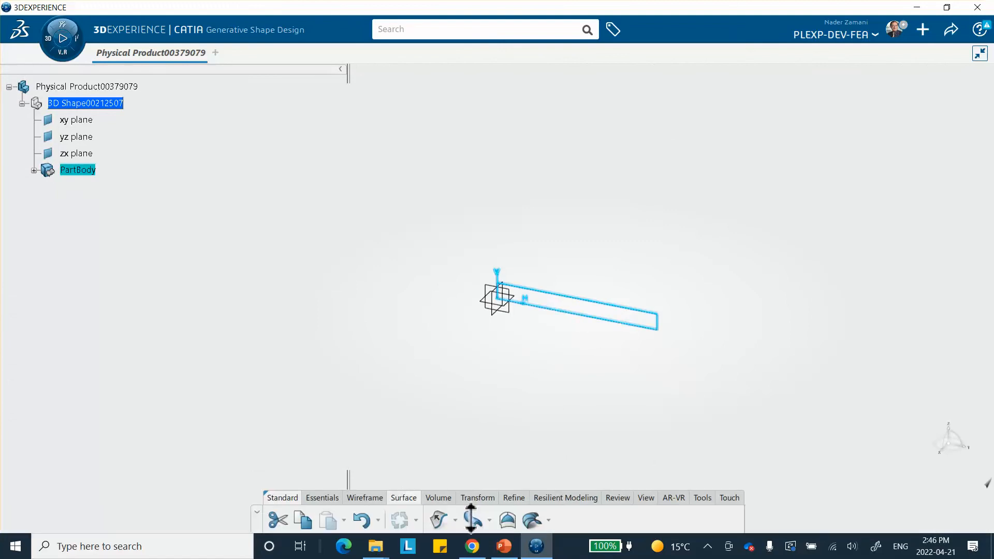
left_click(507, 520)
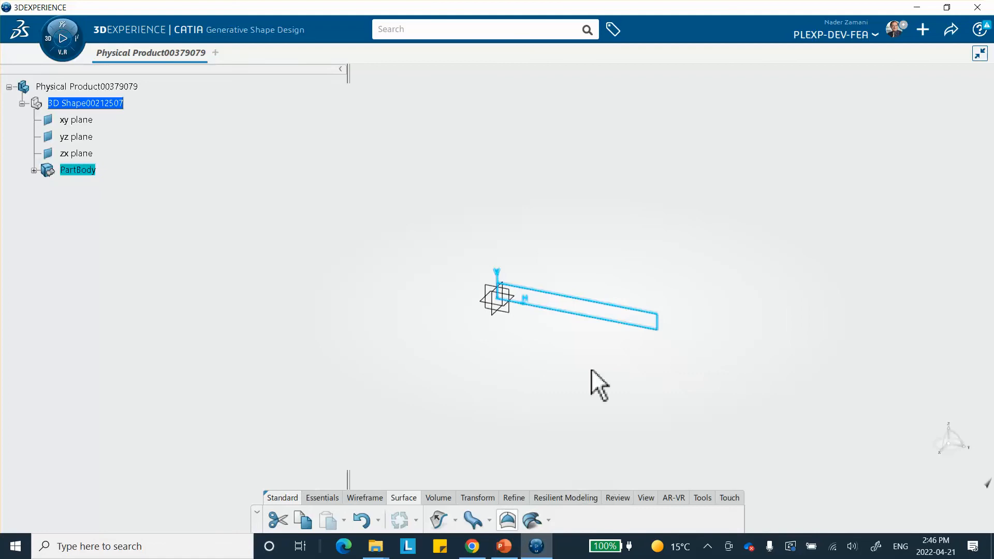
left_click(880, 520)
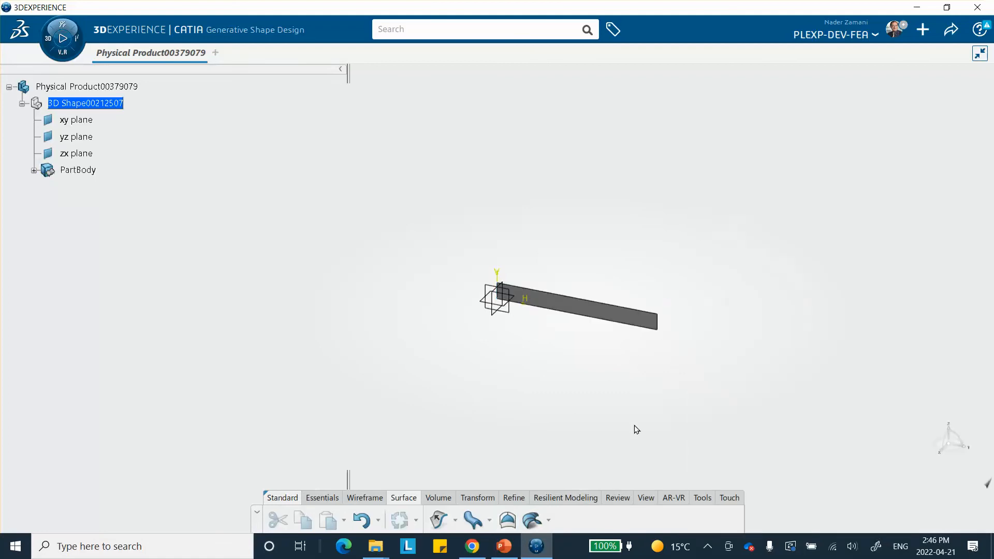
Step: Create a new core material titled 4tern_Prony_Series
middle_click_drag(580, 412, 293, 240)
middle_click_drag(566, 171, 441, 176)
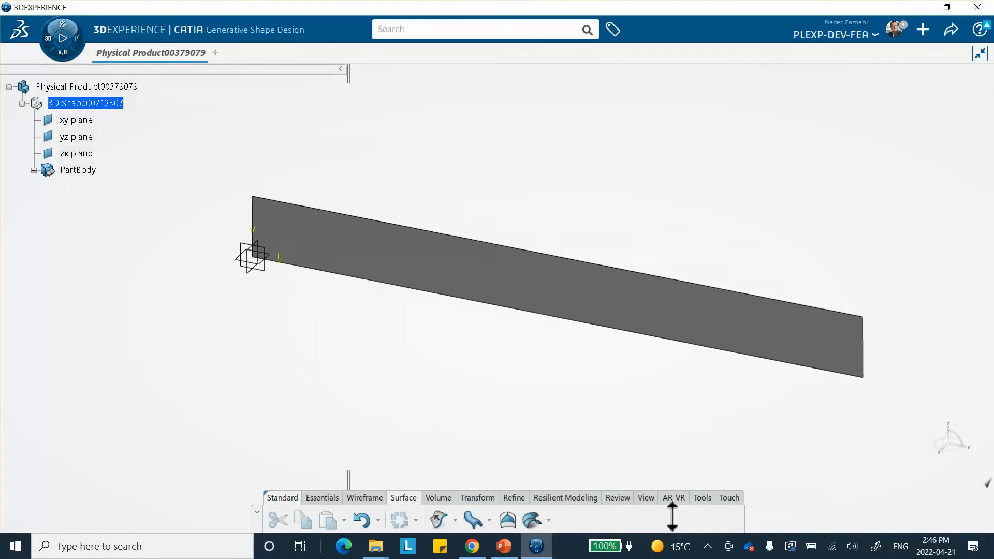
left_click(702, 498)
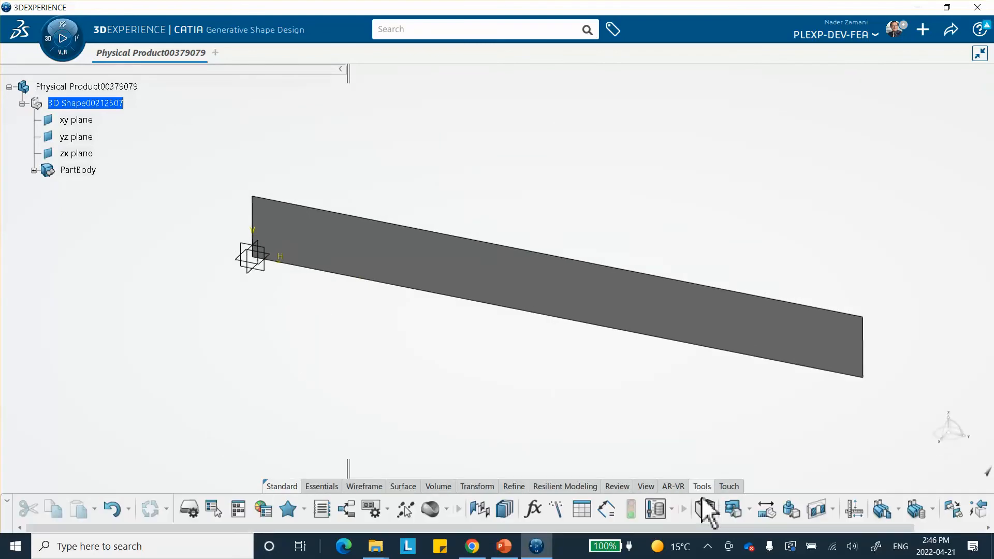
left_click(446, 509)
left_click(464, 461)
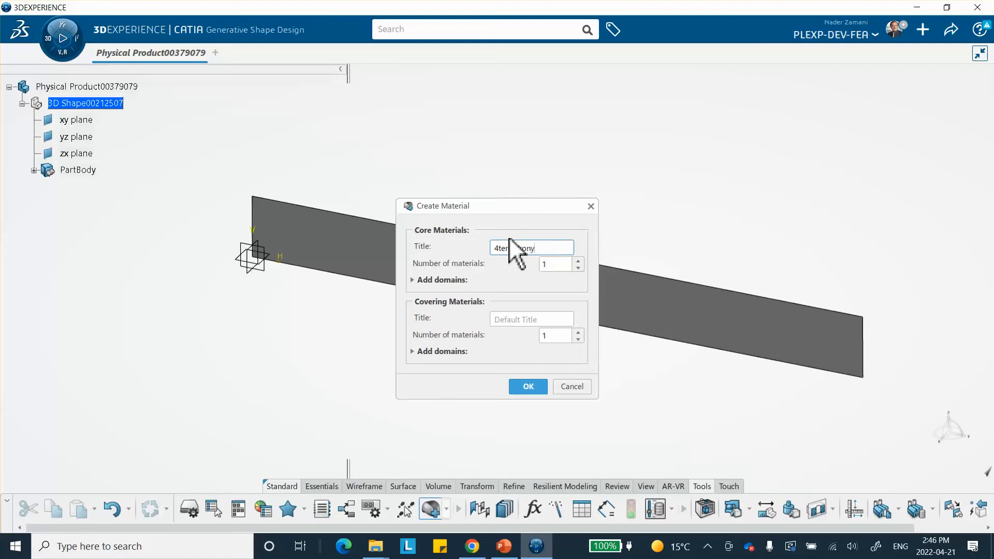
type("Series")
left_click(528, 385)
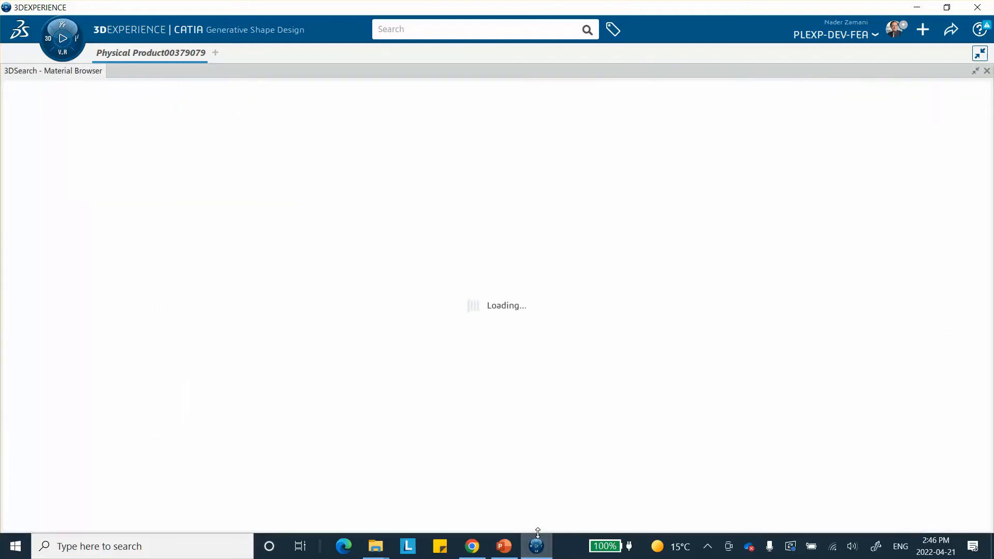
Step: Apply the 4tern_Prony_Series material to the physical product
mouse_move(536, 532)
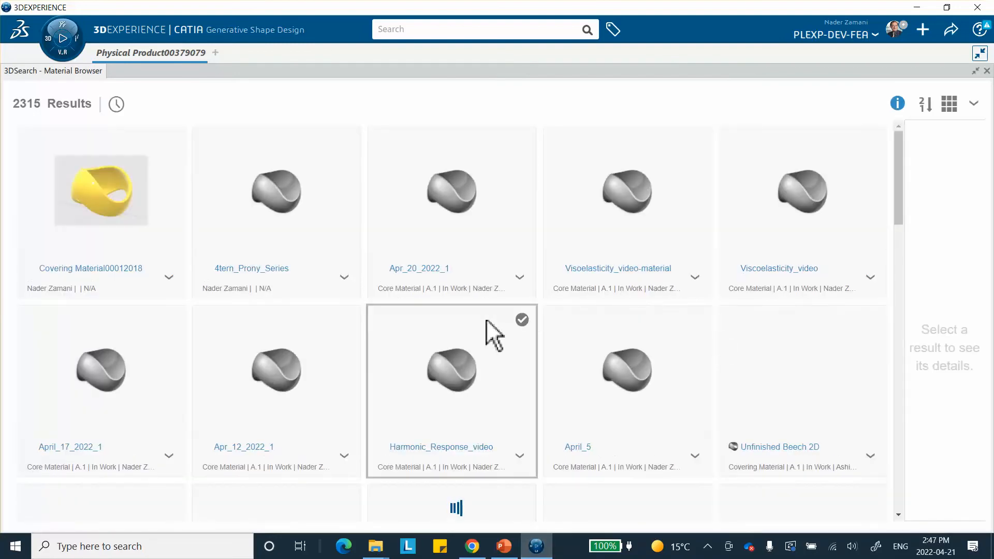
left_click(275, 201)
right_click(276, 202)
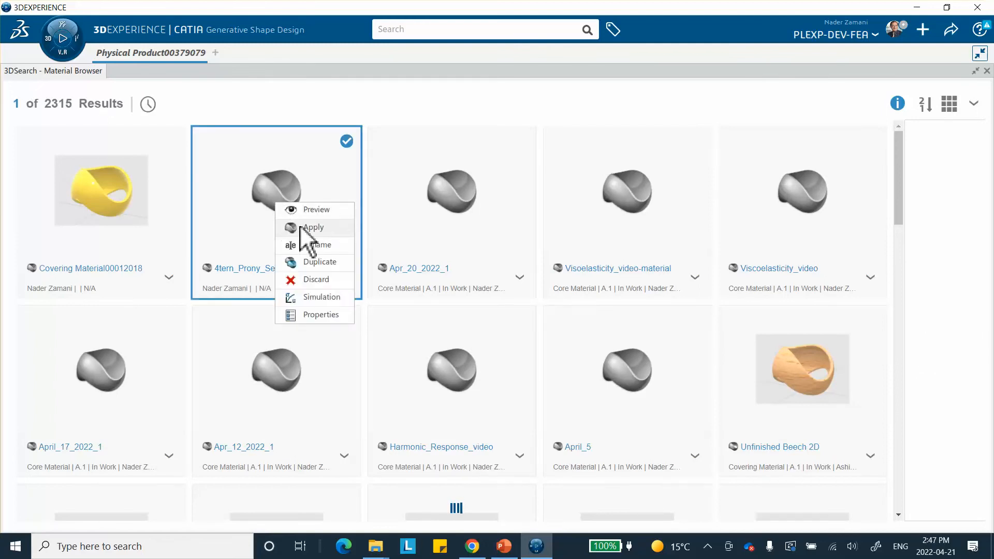
left_click(304, 224)
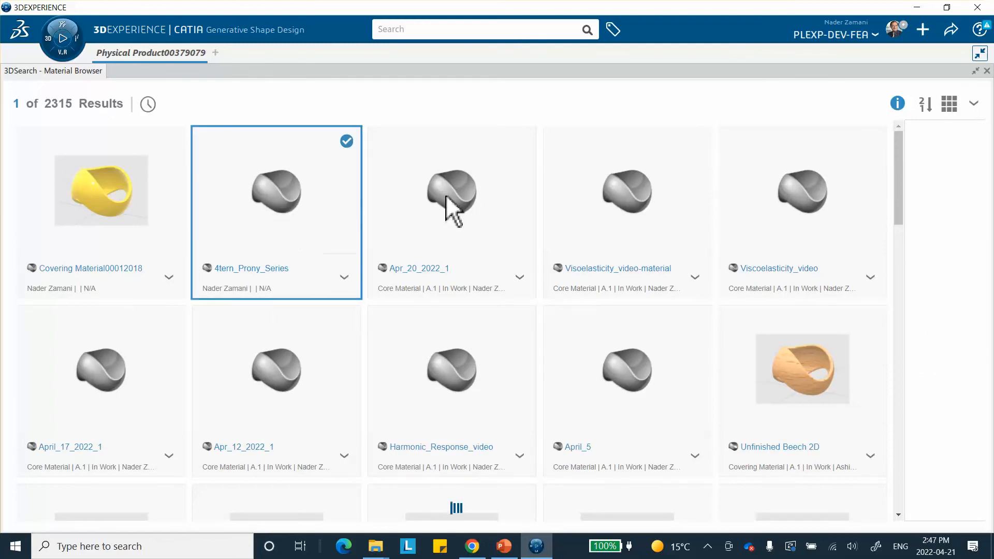
left_click(987, 70)
left_click(108, 87)
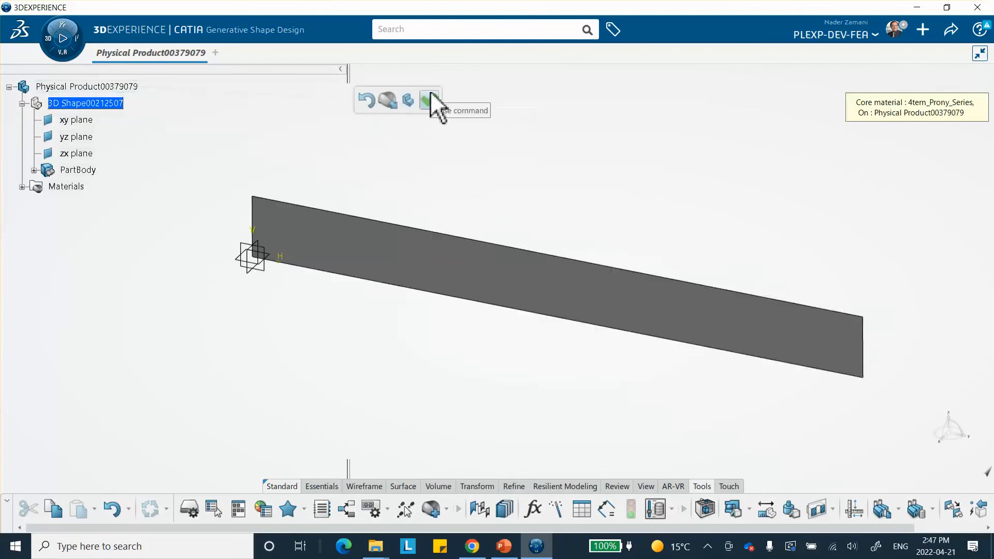
left_click(429, 101)
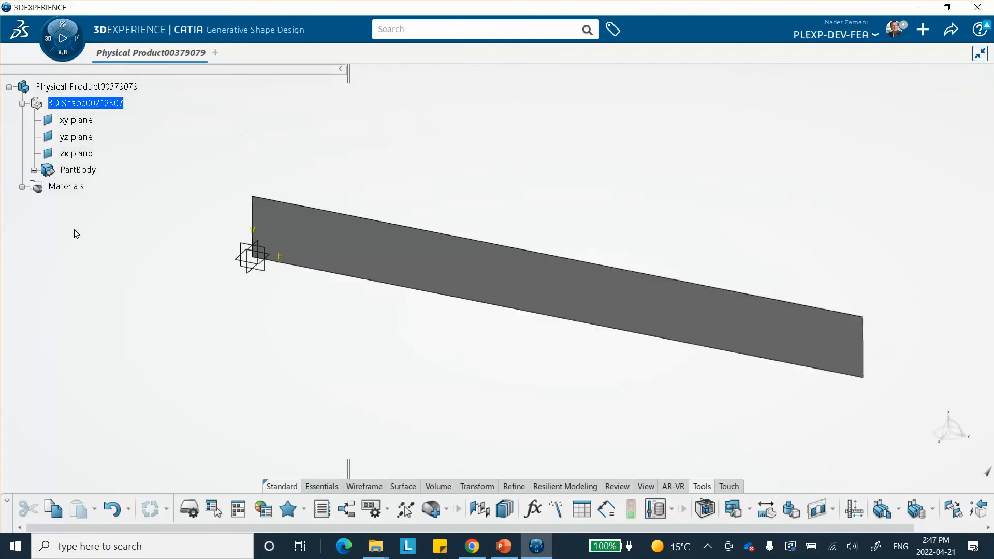
Step: Open the 4tern_Prony_Series material simulation domain definition and enable the Abaqus Multiphysics mechanical Elastic behavior
left_click(21, 187)
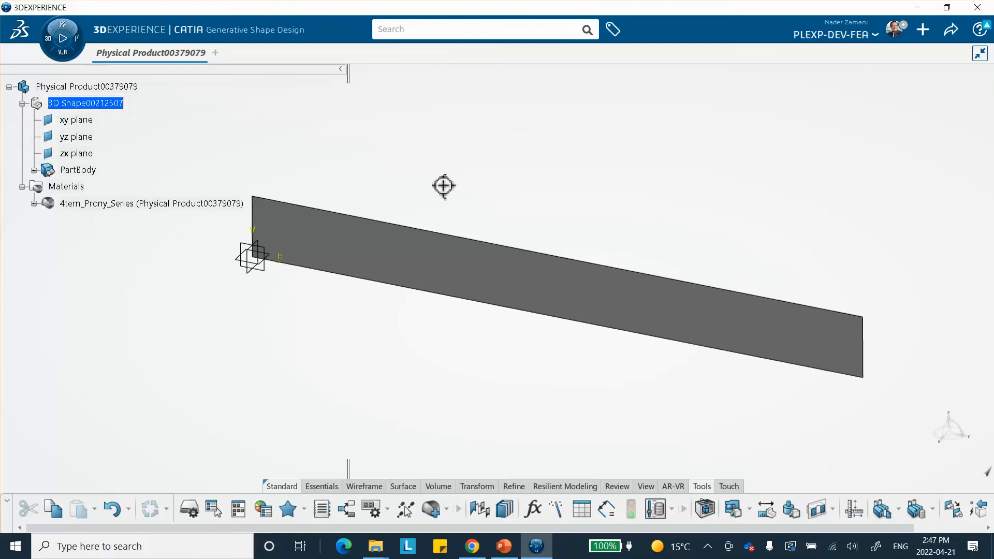
middle_click_drag(444, 188, 477, 160)
left_click(34, 205)
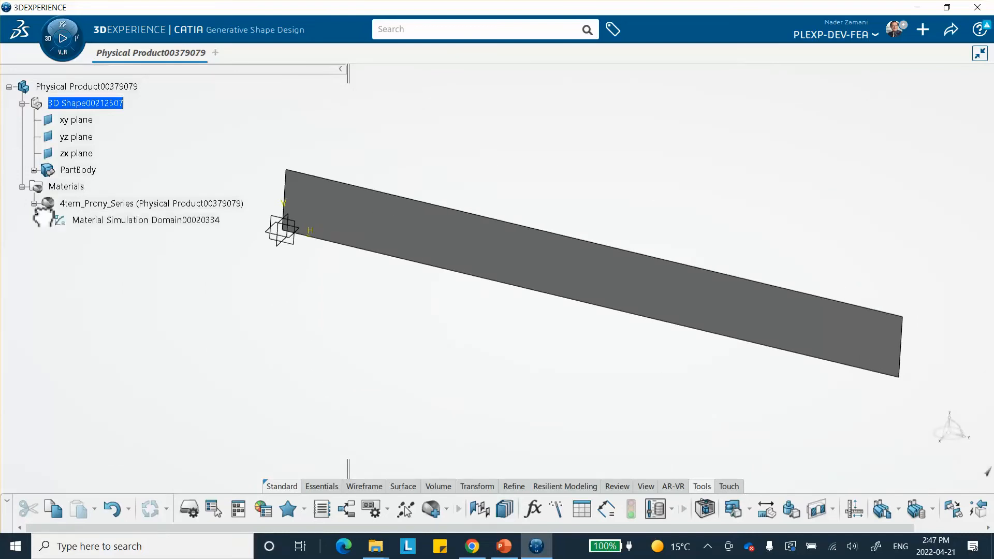
left_click(117, 222)
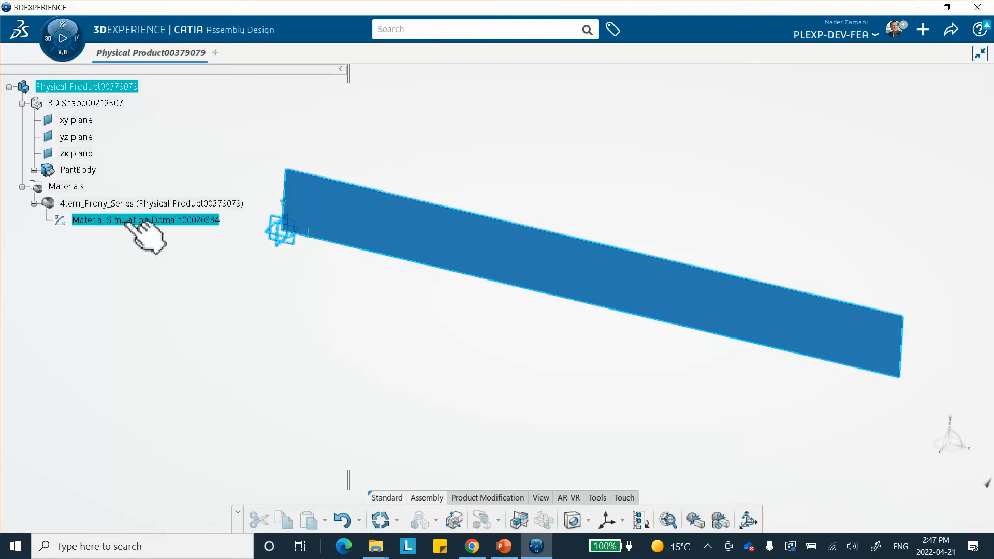
double_click(118, 221)
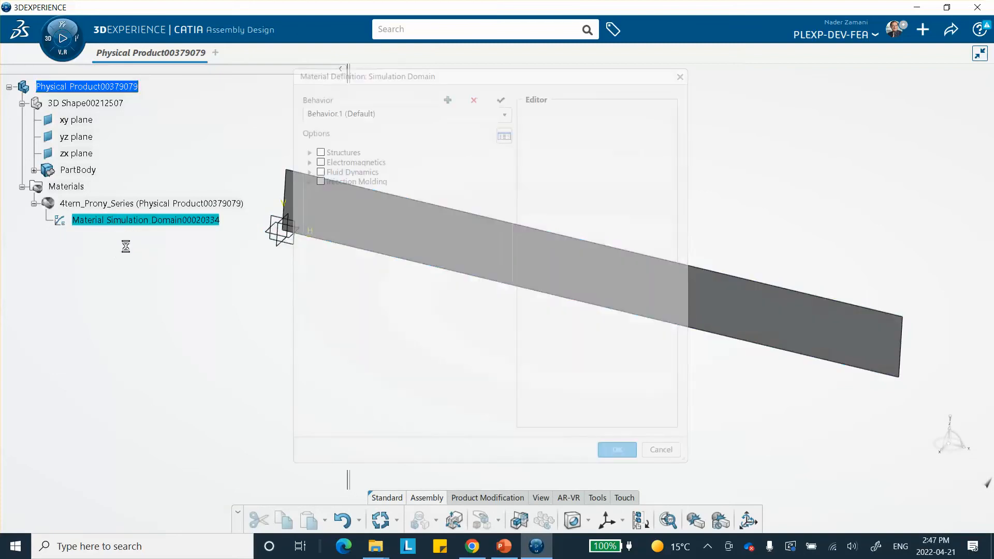
left_click(310, 152)
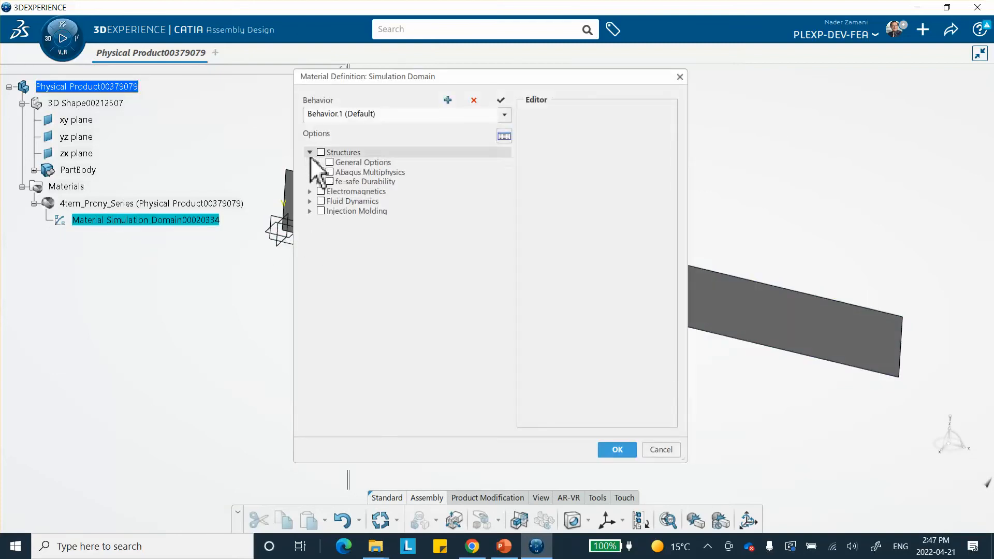
left_click(319, 163)
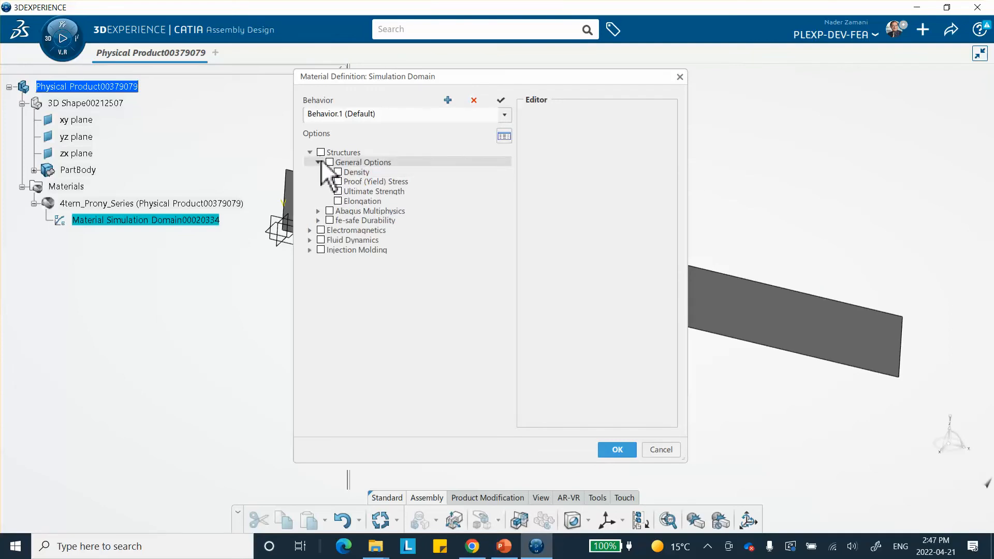
left_click(318, 161)
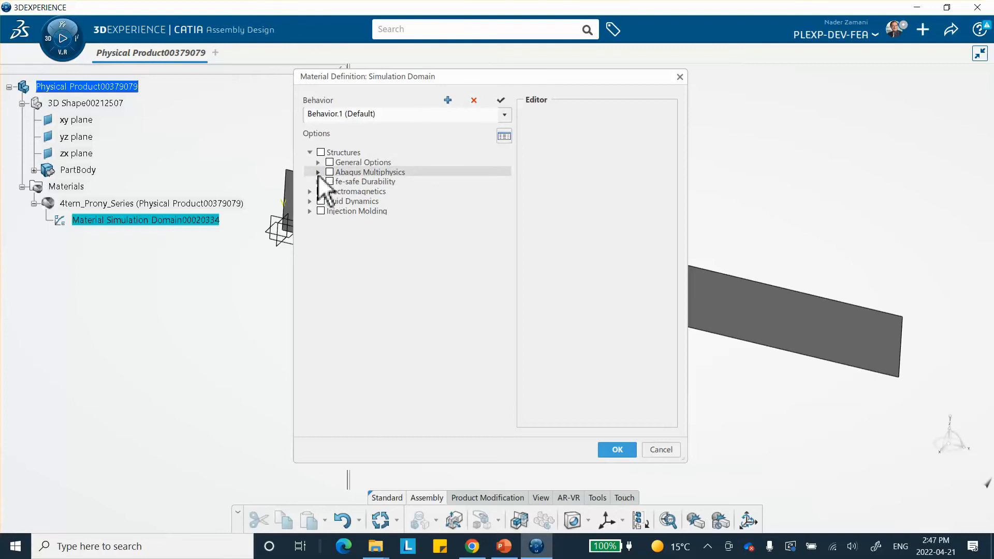
left_click(318, 172)
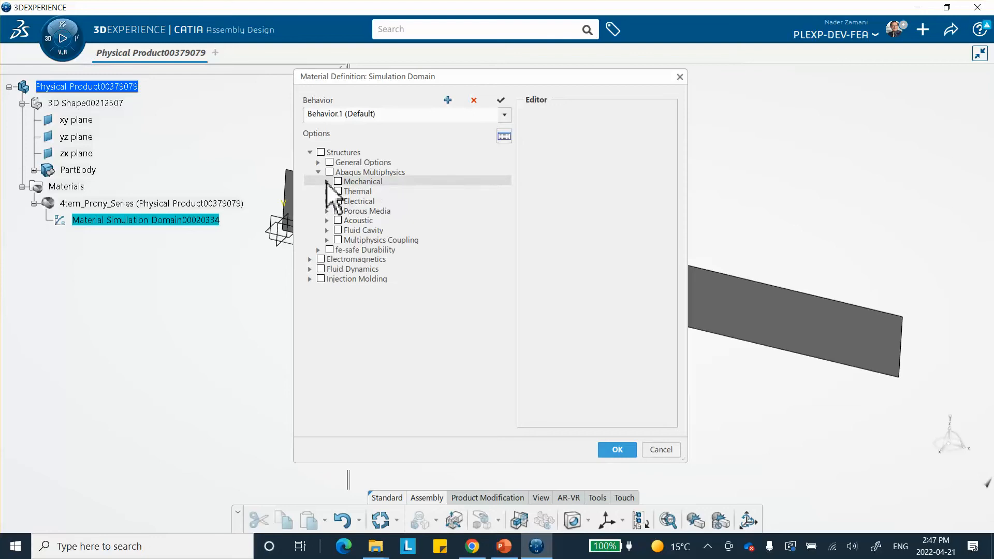
left_click(327, 181)
left_click(336, 191)
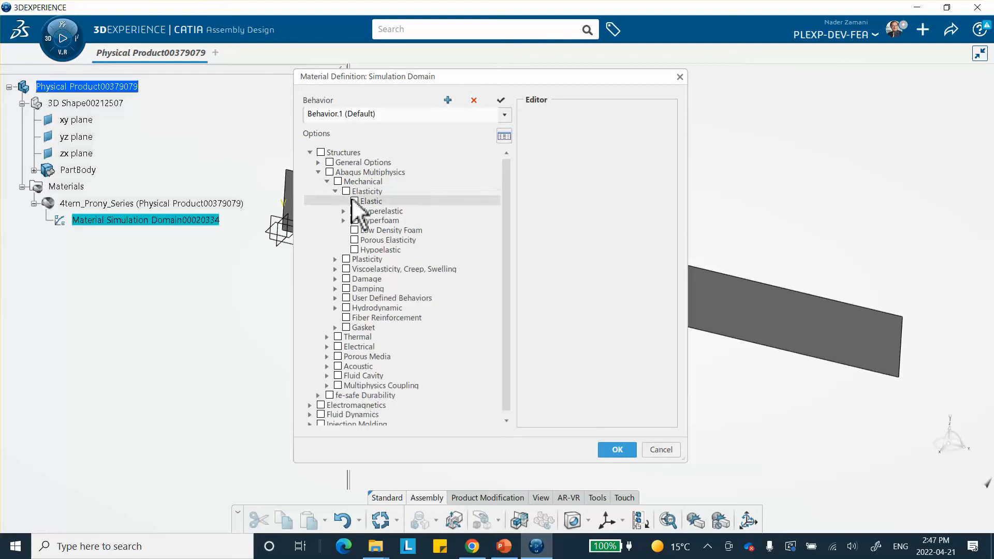
left_click(354, 201)
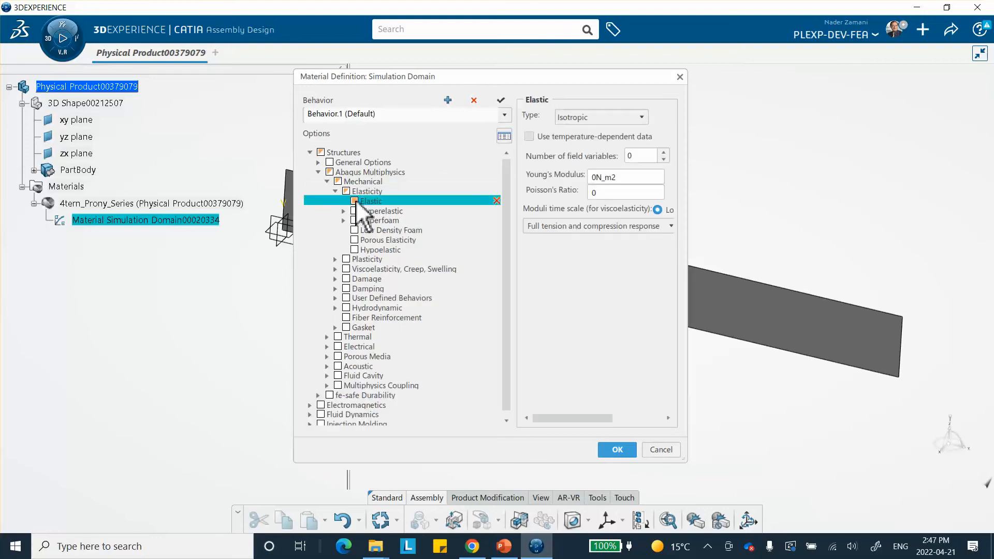
Step: Set Young's modulus to 4060.1 MPa, Poisson's ratio to 0.37, and the moduli time scale to Instantaneous
double_click(597, 178)
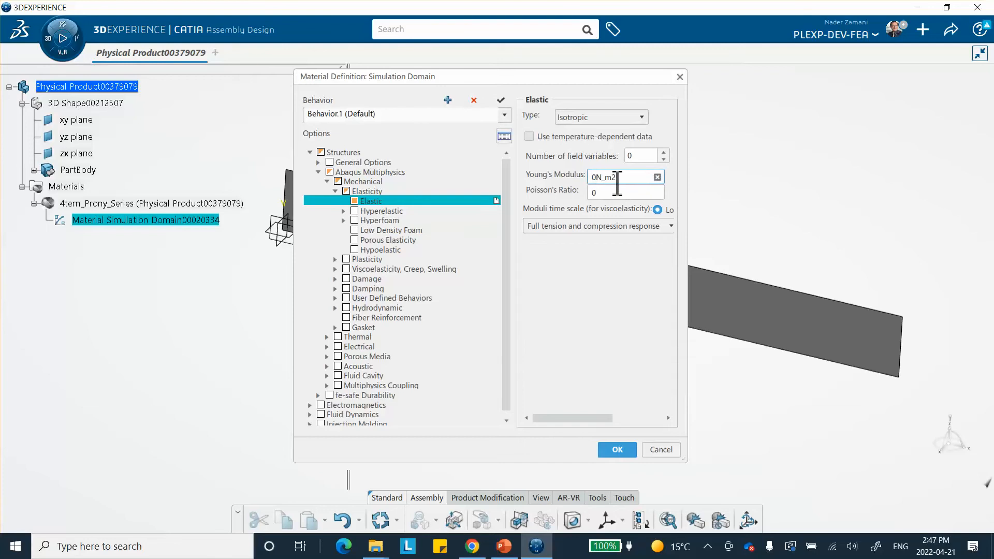
type("4060.1MPa")
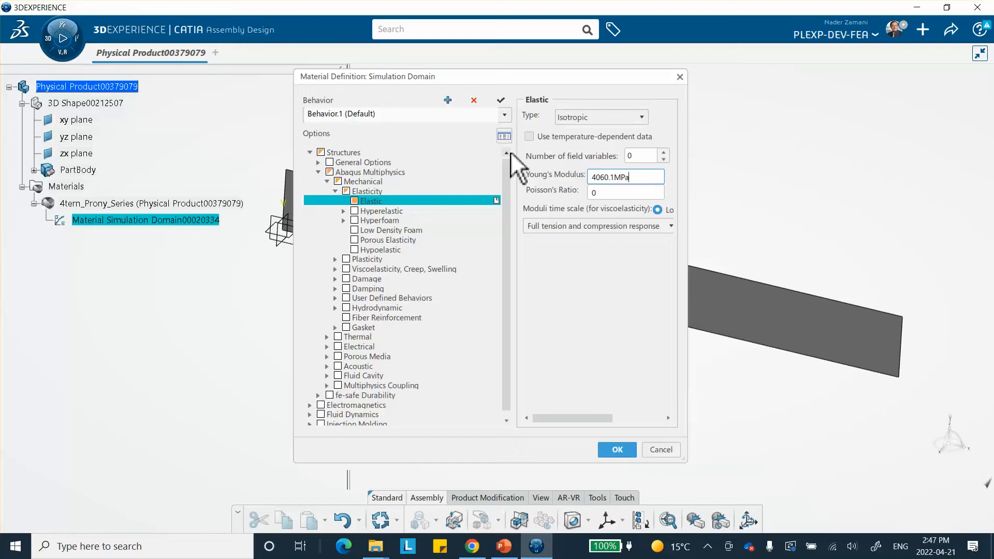
left_click(731, 167)
left_click(626, 192)
left_click(615, 193)
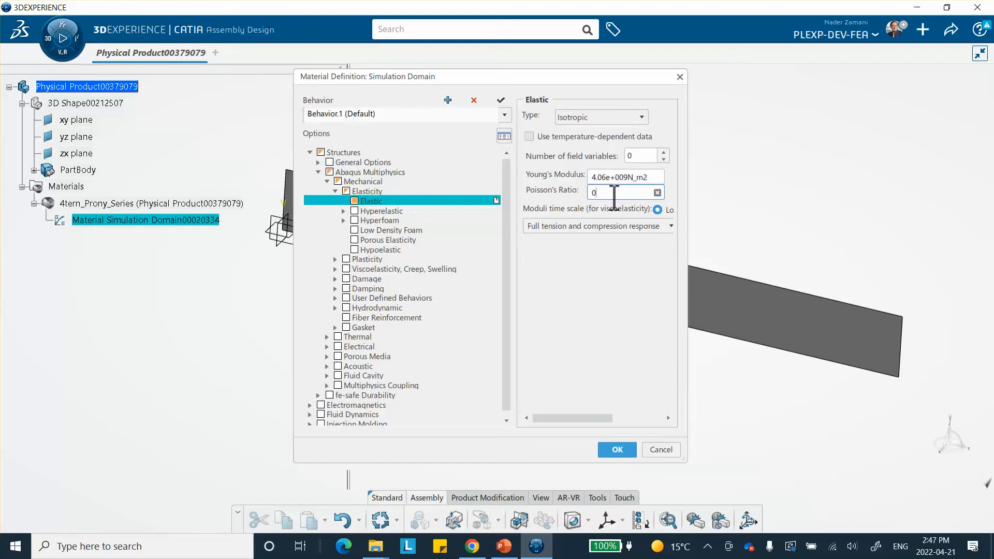
type(".37")
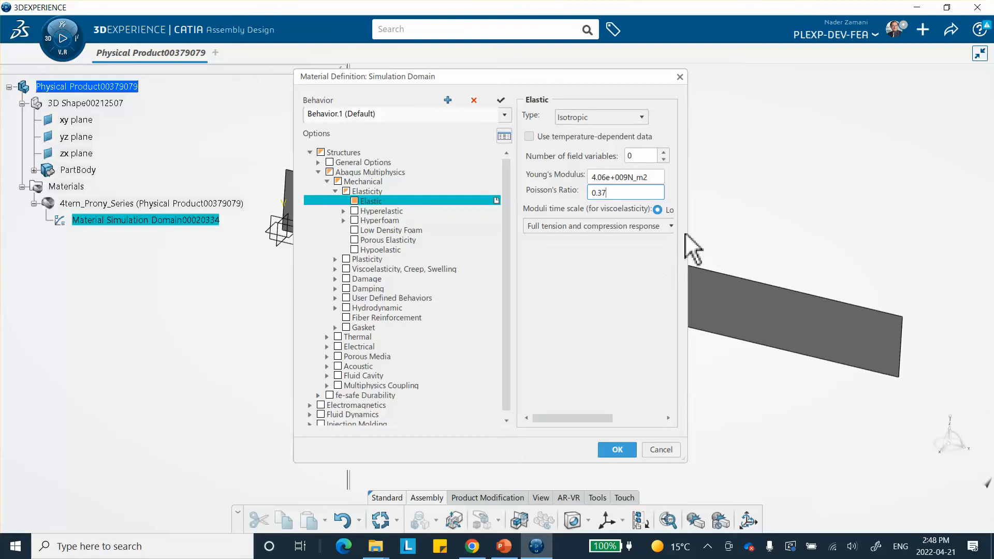
left_click_drag(694, 233, 862, 309)
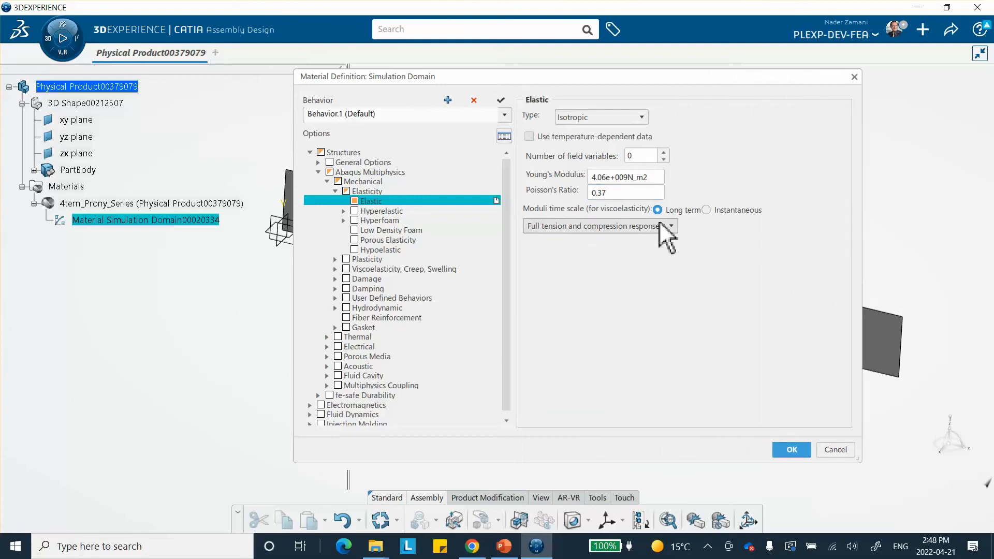
left_click(706, 210)
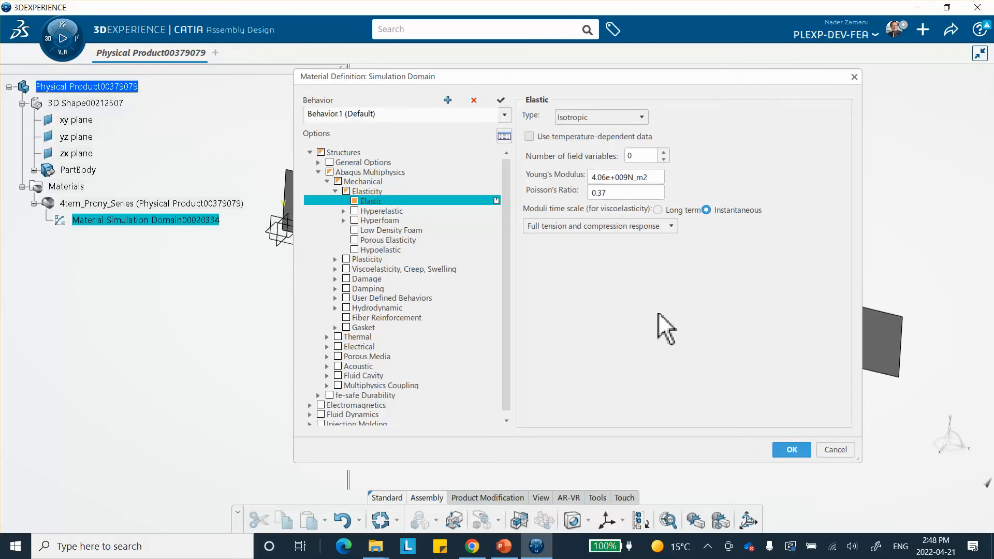
Step: Enable the Viscoelastic behavior under Viscoelasticity, Creep, Swelling and switch its domain to Time
left_click(335, 268)
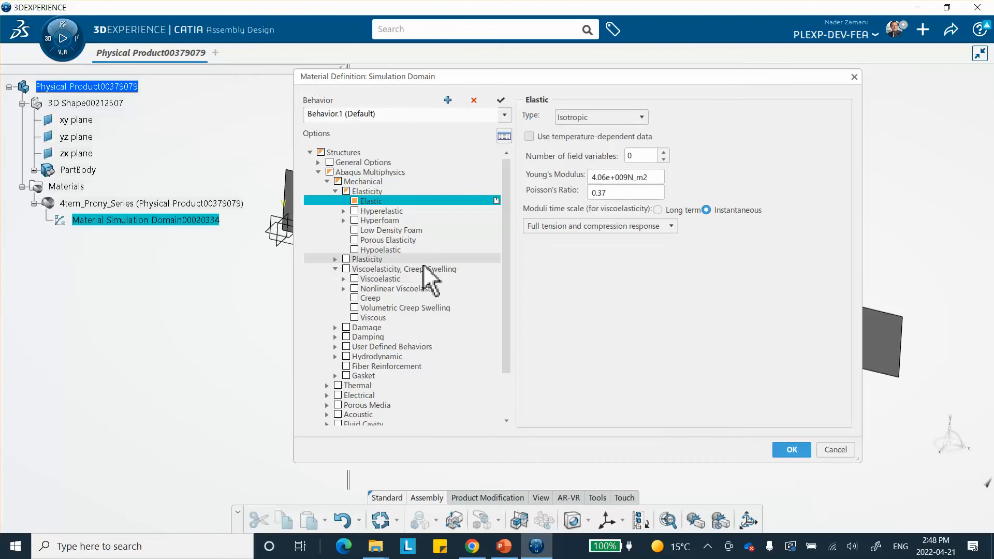
left_click(343, 280)
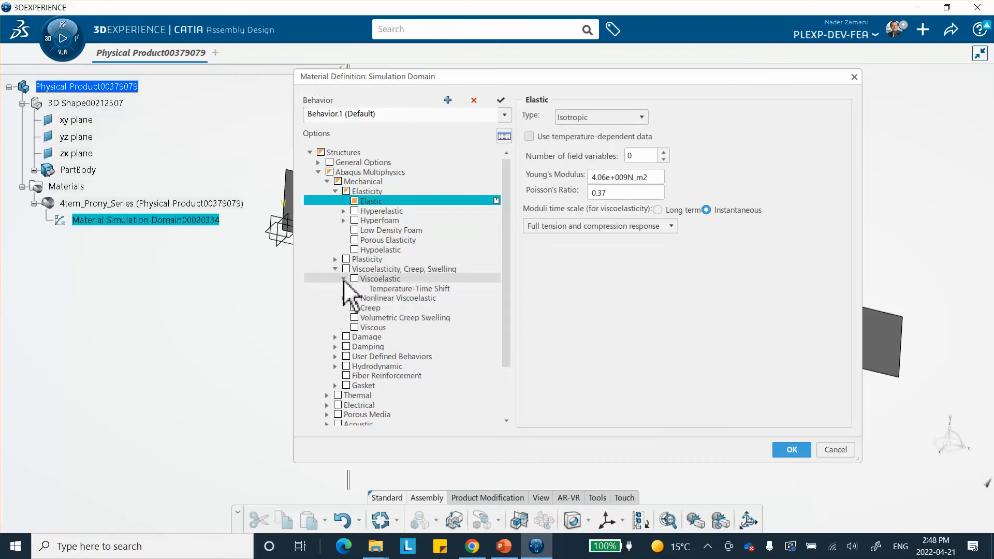
left_click(380, 280)
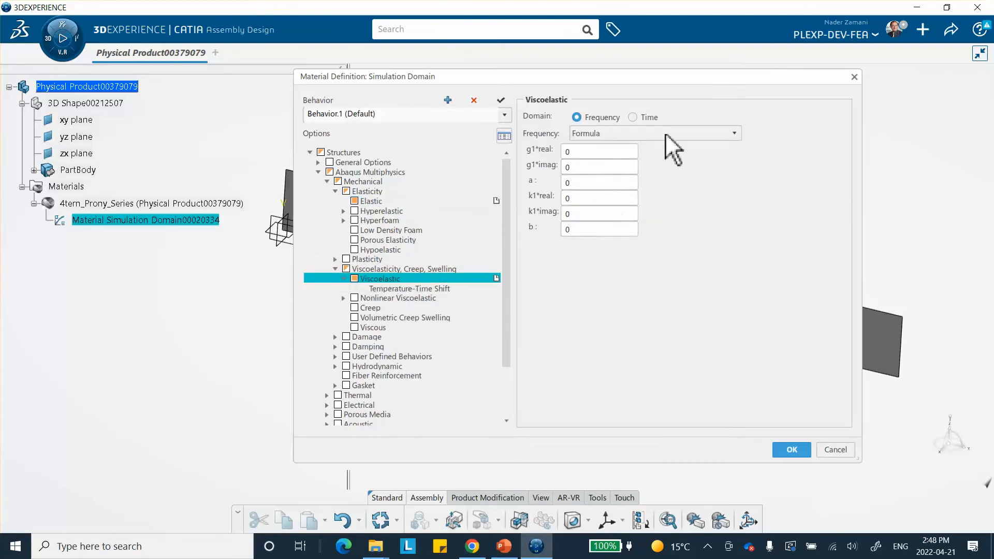
left_click(632, 118)
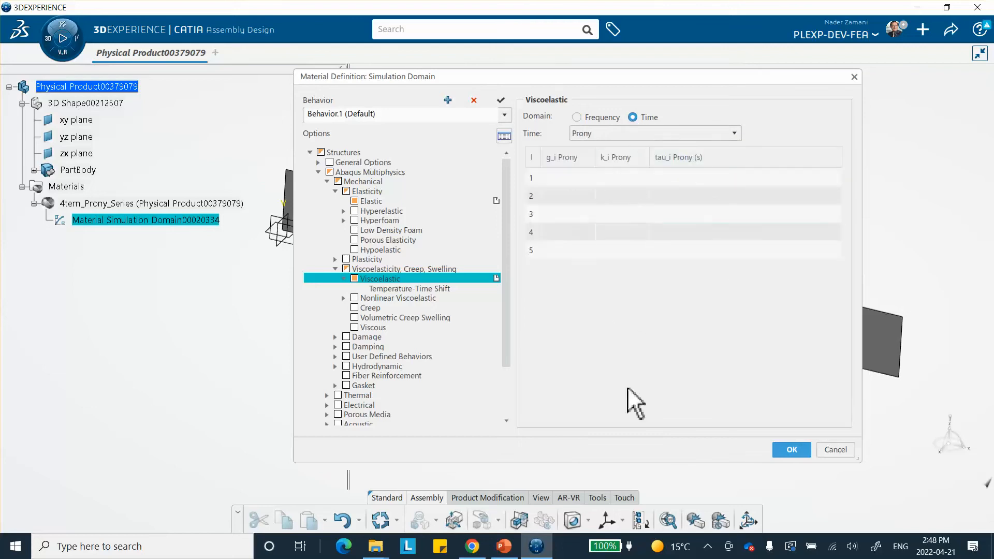
Step: Switch to PowerPoint to consult the slide listing the four-term Prony series data, then return
left_click(504, 547)
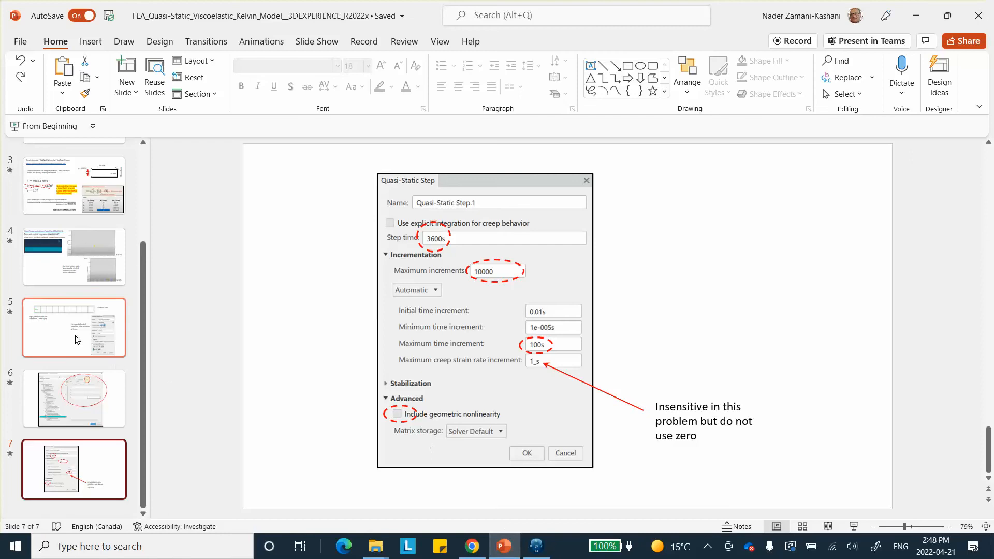
left_click(70, 398)
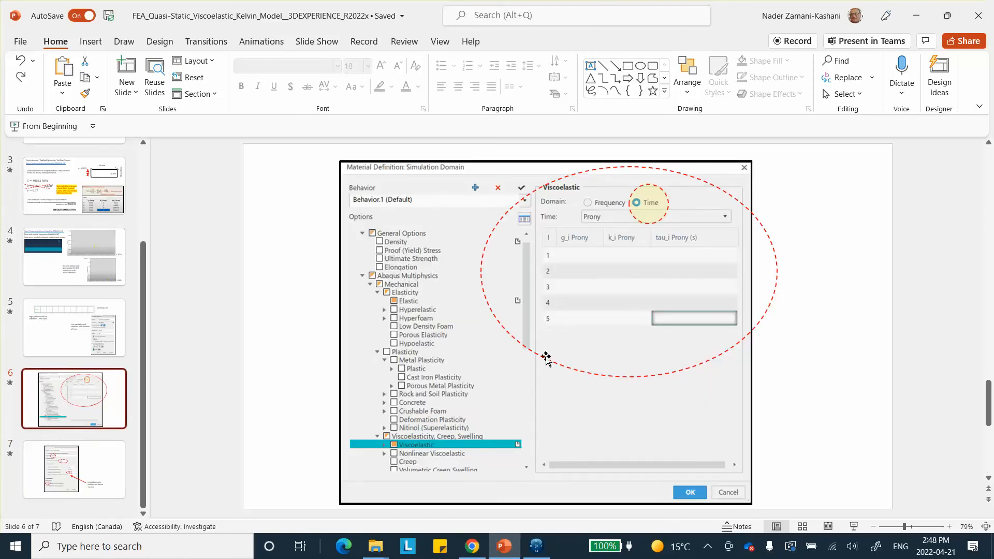
left_click(94, 207)
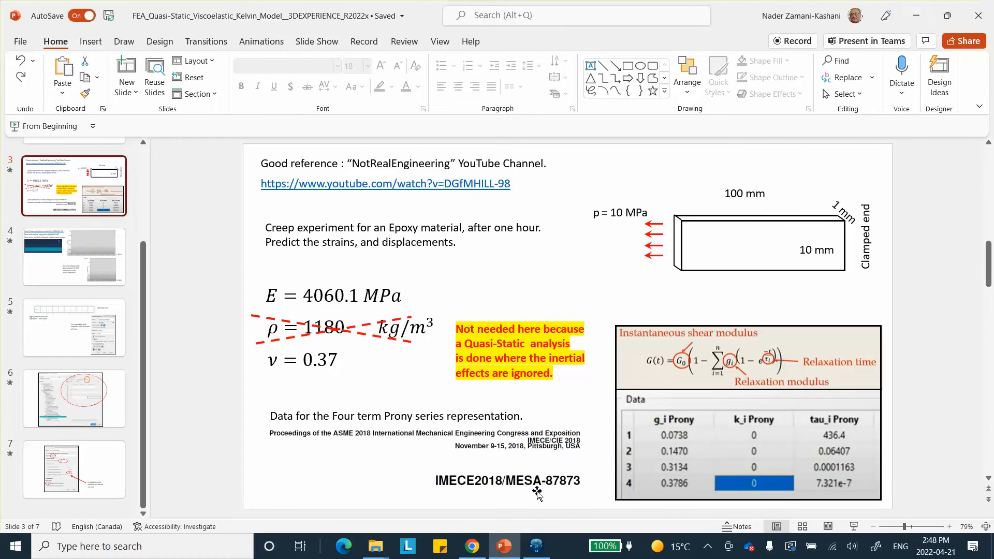
left_click(536, 545)
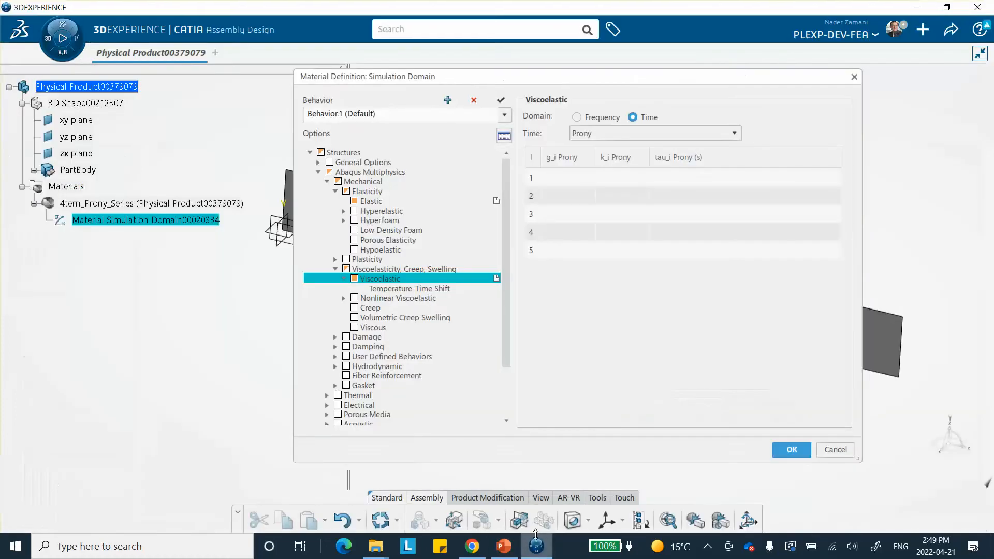
Step: Enter the first Prony row: g_i 0.0738, k_i 0, tau_i 436.4
left_click(564, 178)
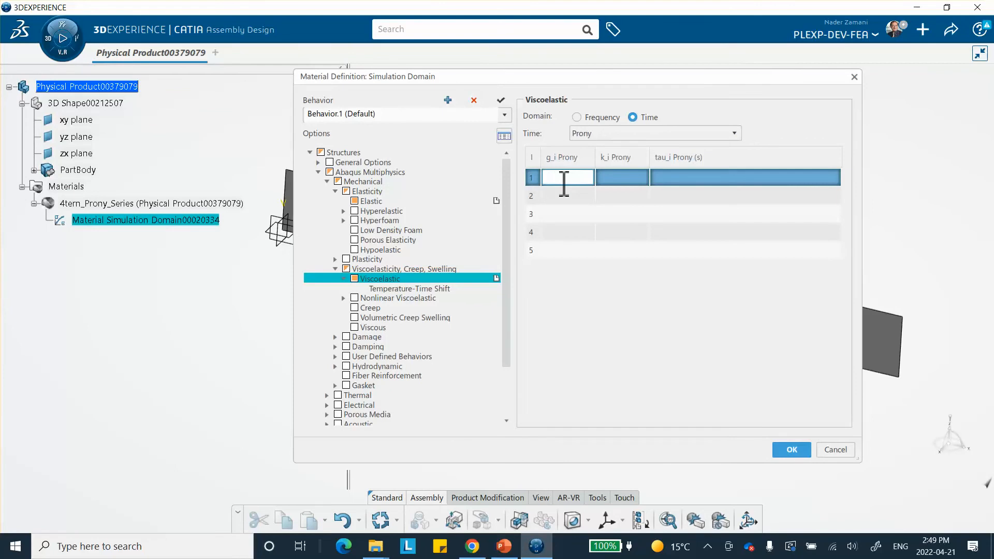
type("0.0738")
key("Tab")
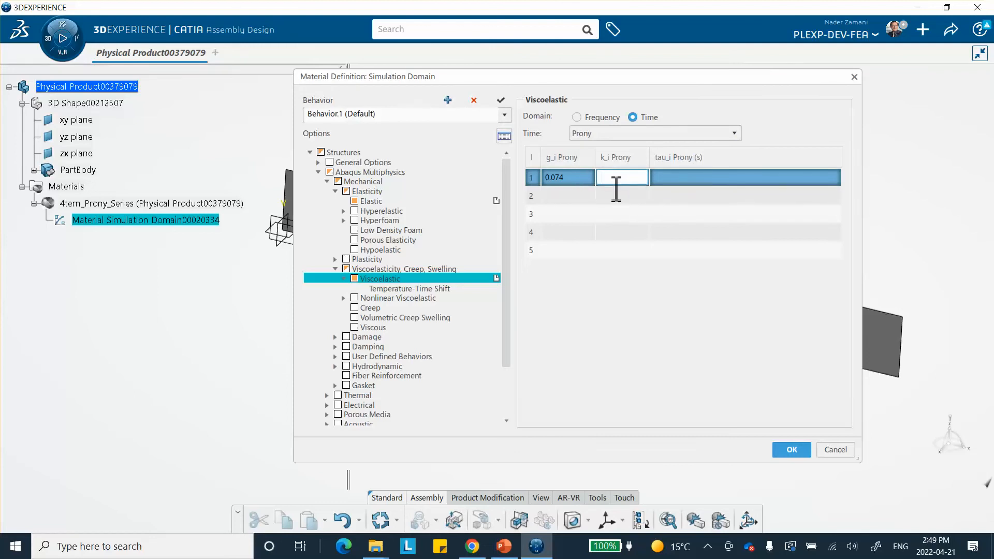
type("0")
left_click(692, 183)
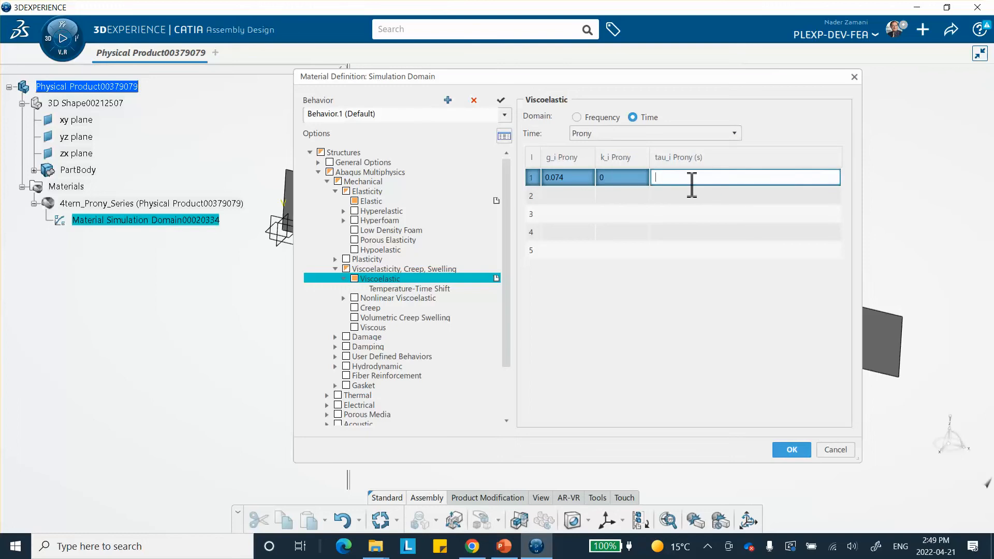
type("436.4")
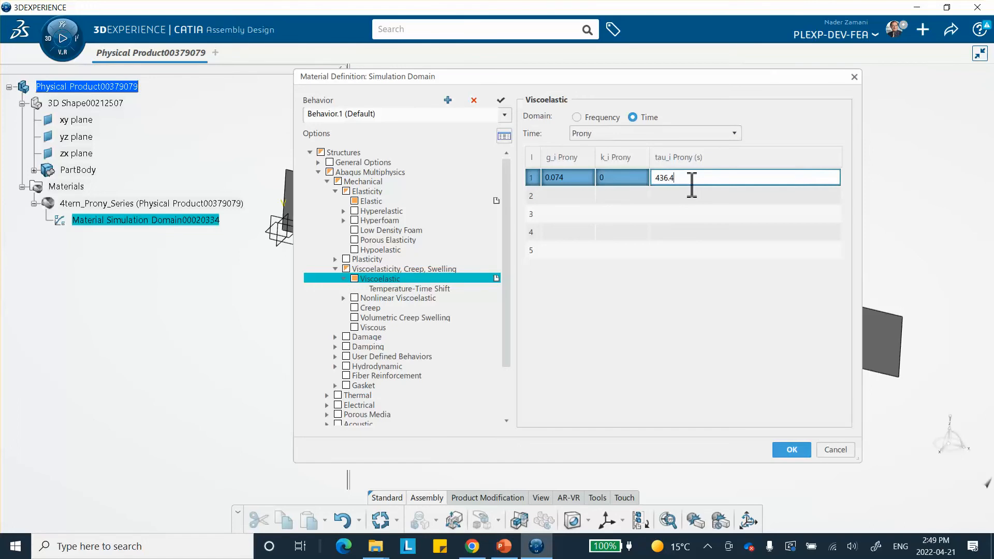
Step: Enter the second Prony row: g_i 0.147, k_i 0, tau_i 0.06407
left_click(571, 199)
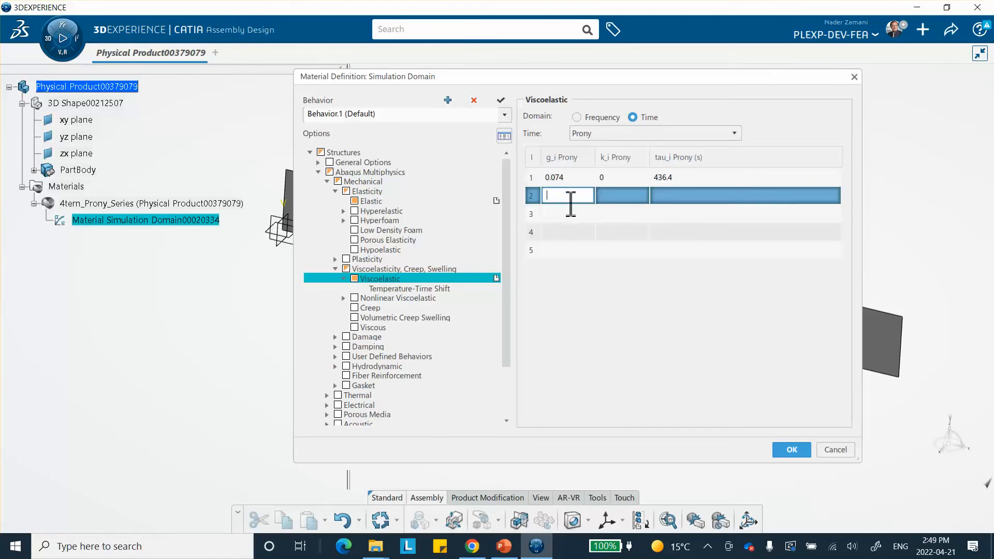
type("0.147")
left_click(628, 195)
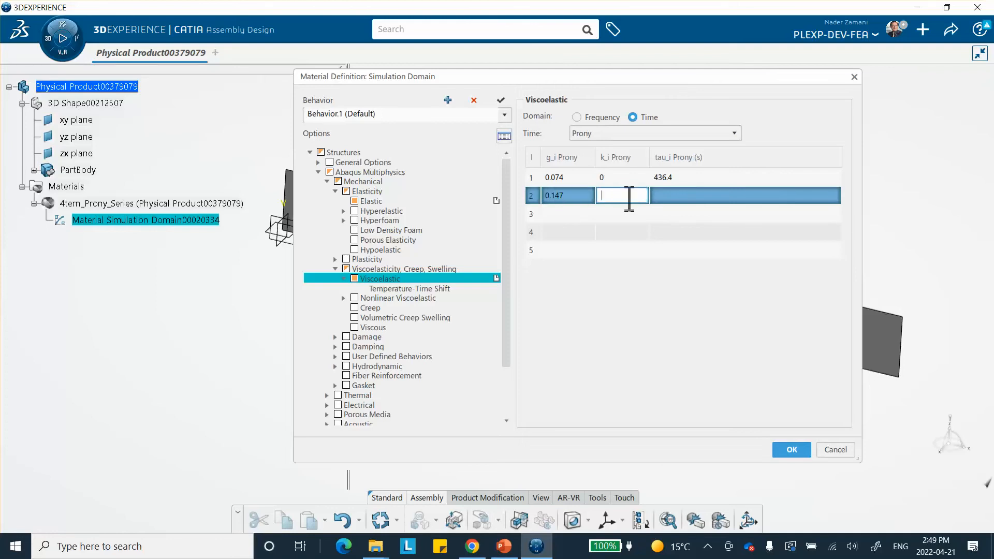
type("0")
left_click(697, 196)
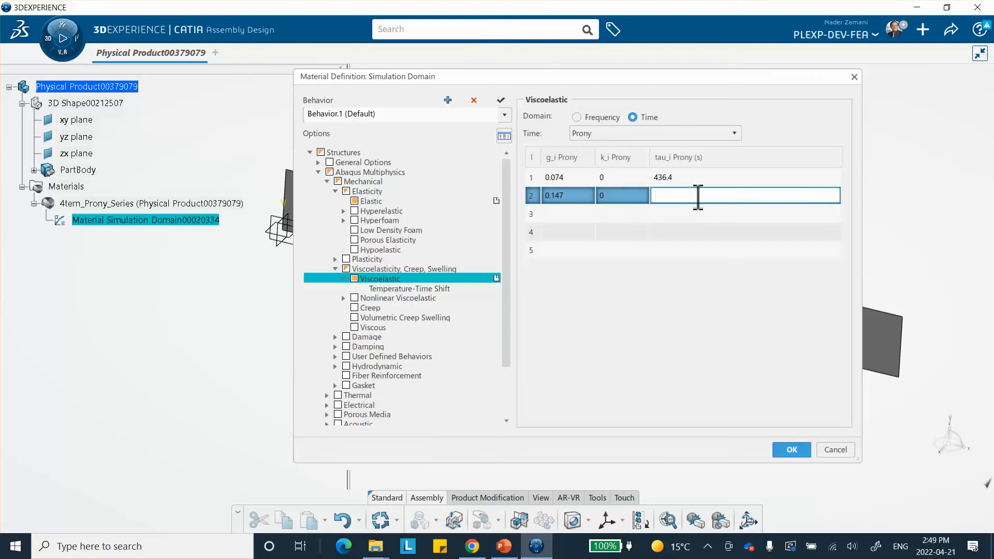
type("0.06407")
Step: Enter the third Prony row: g_i 0.3134, k_i 0, tau_i 0.0001163
left_click(568, 218)
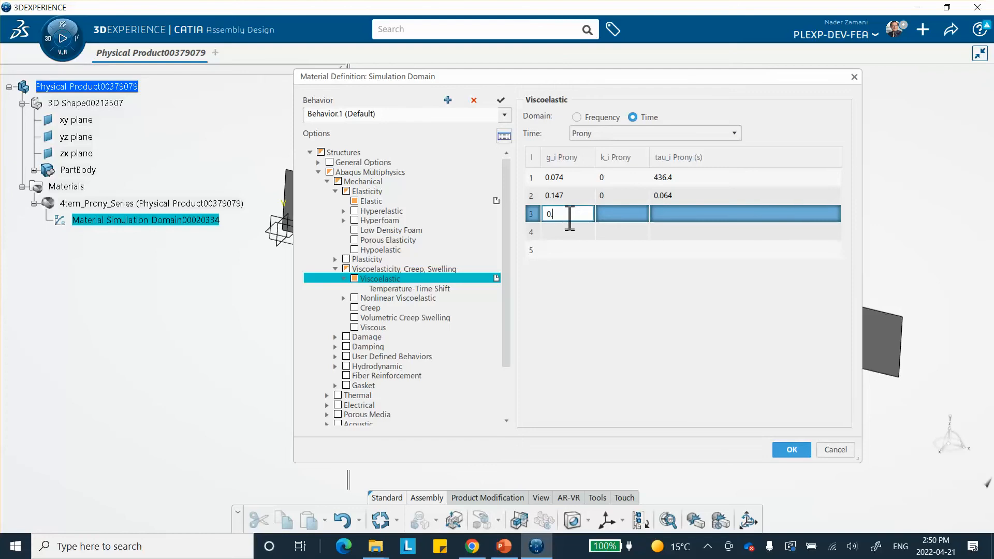
type("0.3134")
left_click(611, 213)
type("0")
left_click(674, 214)
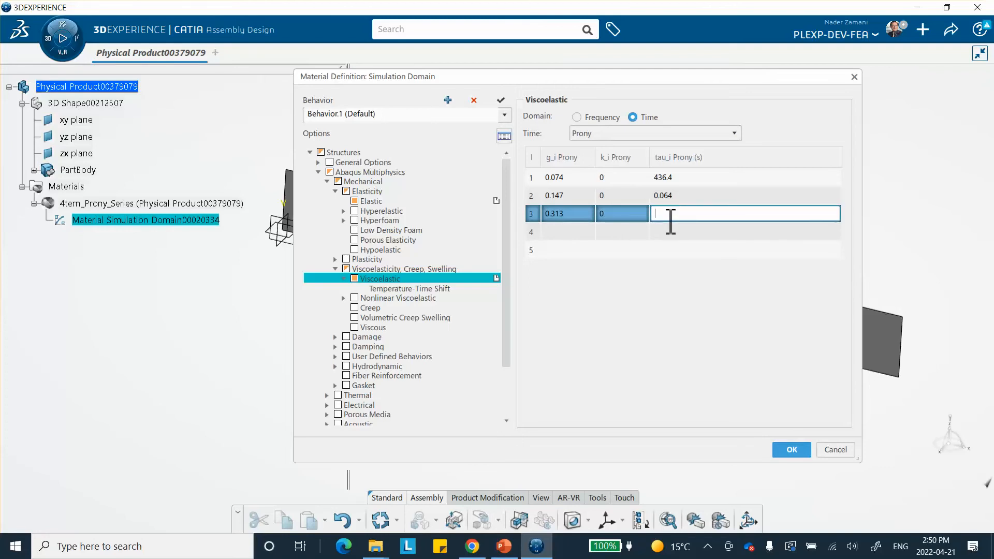
type("0.00011")
type("6")
type("3")
left_click(591, 282)
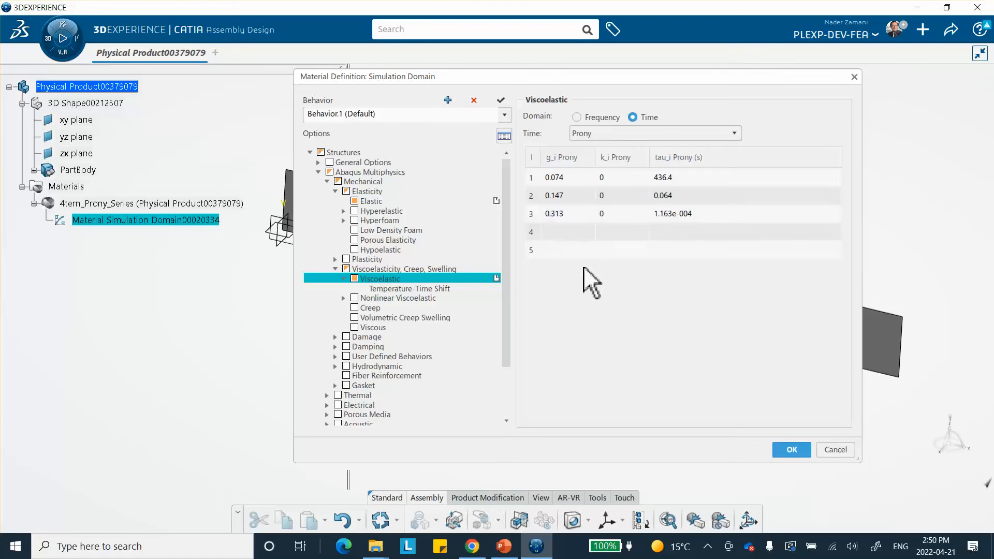
Step: Enter the fourth Prony row: g_i 0.379, k_i 0, tau_i 7.321e-7, and confirm the material definition
left_click(560, 232)
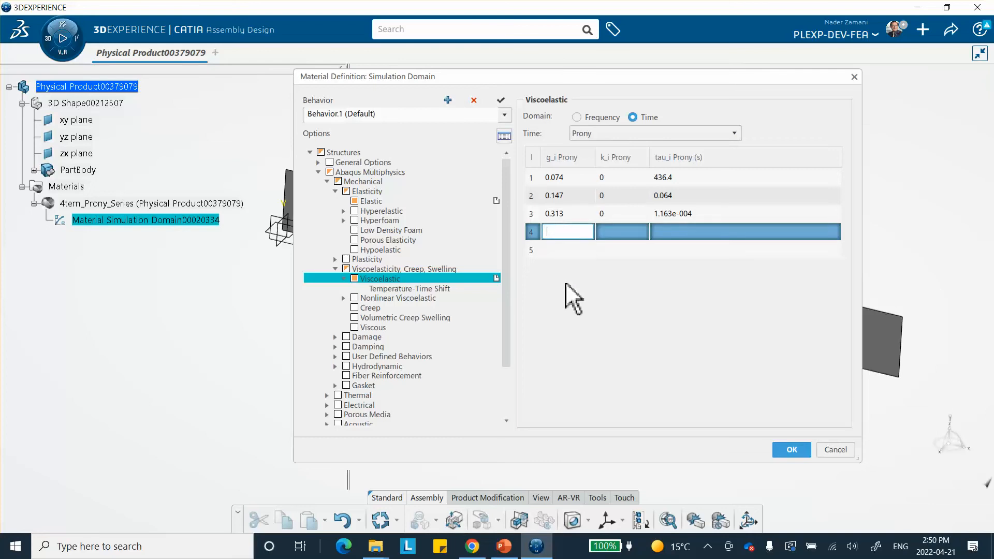
type("0.37")
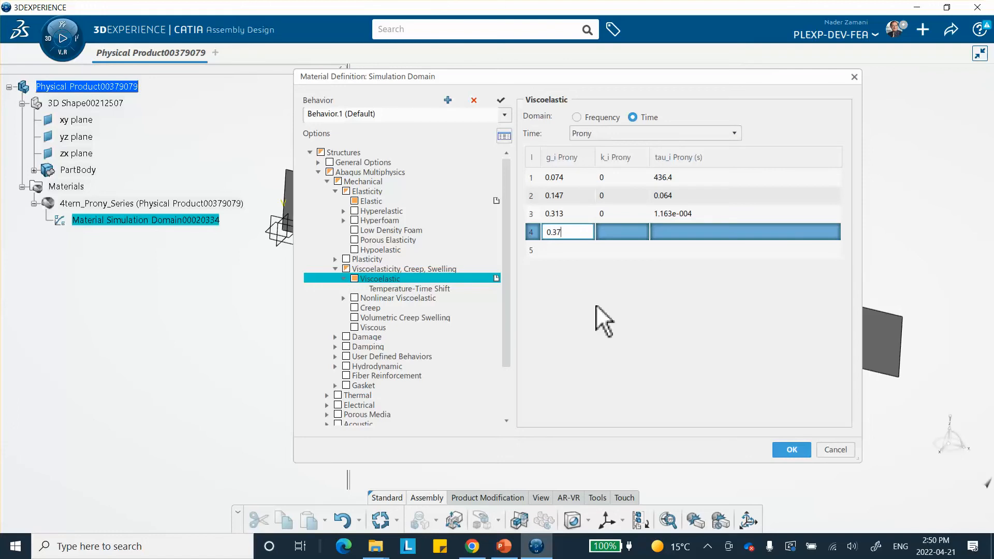
type("8")
key("BackSpace")
type("9")
left_click(618, 232)
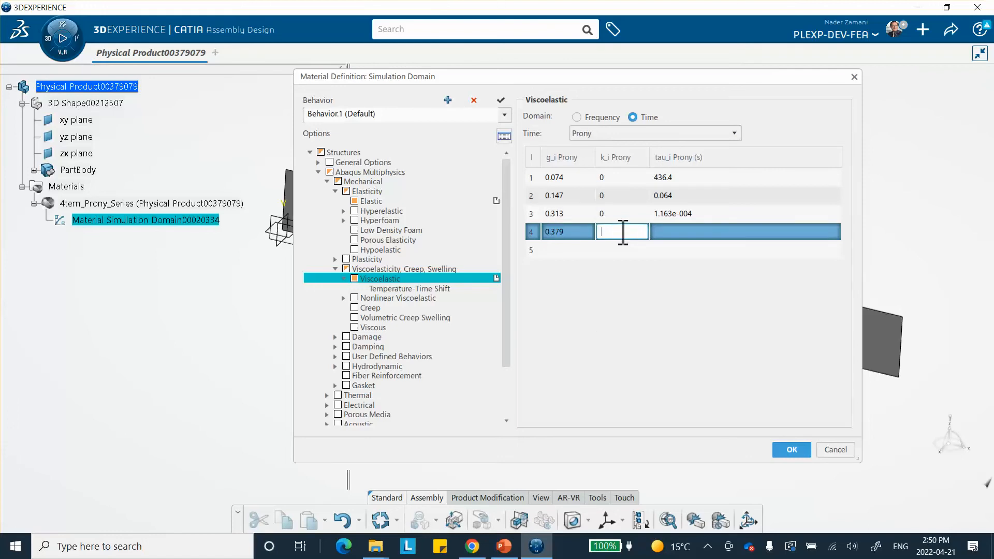
type("0")
left_click(697, 234)
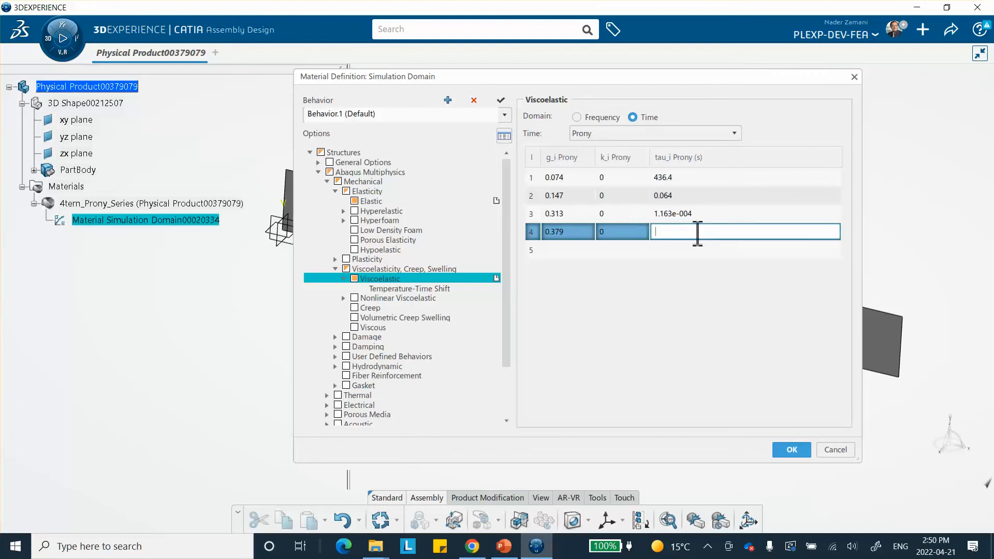
type("7.321e-7")
left_click(697, 299)
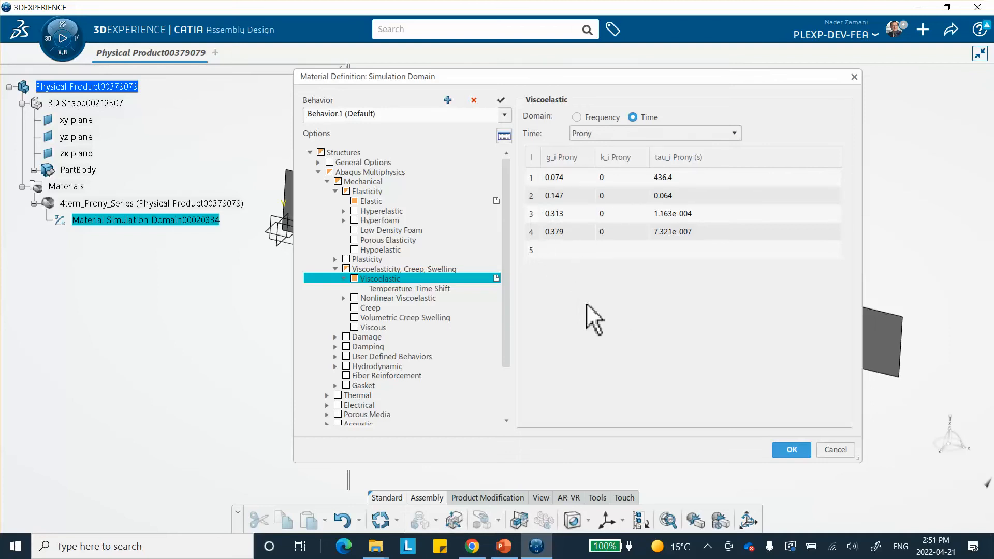
left_click(788, 450)
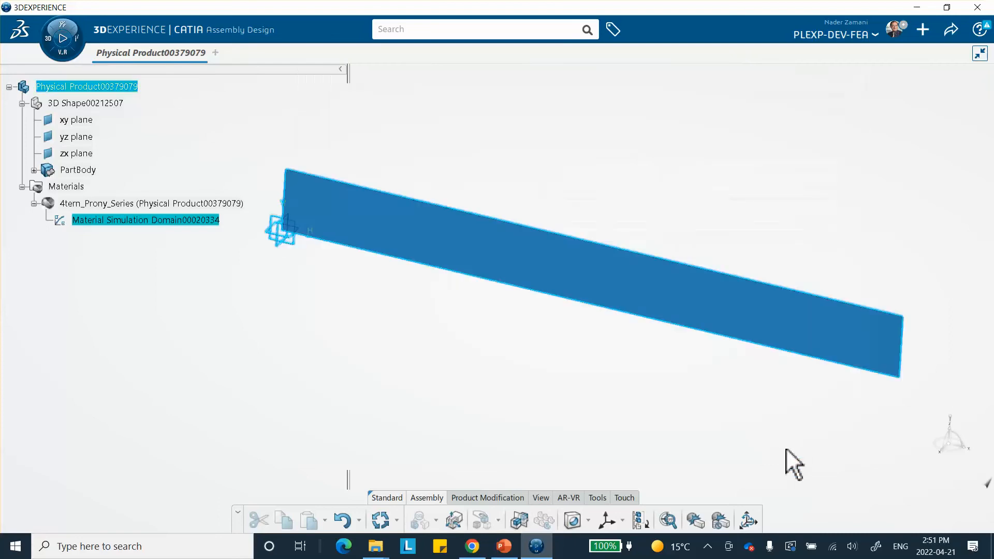
Step: Save the product, then create an empty finite element model in the Structural Model Creation app
left_click(952, 29)
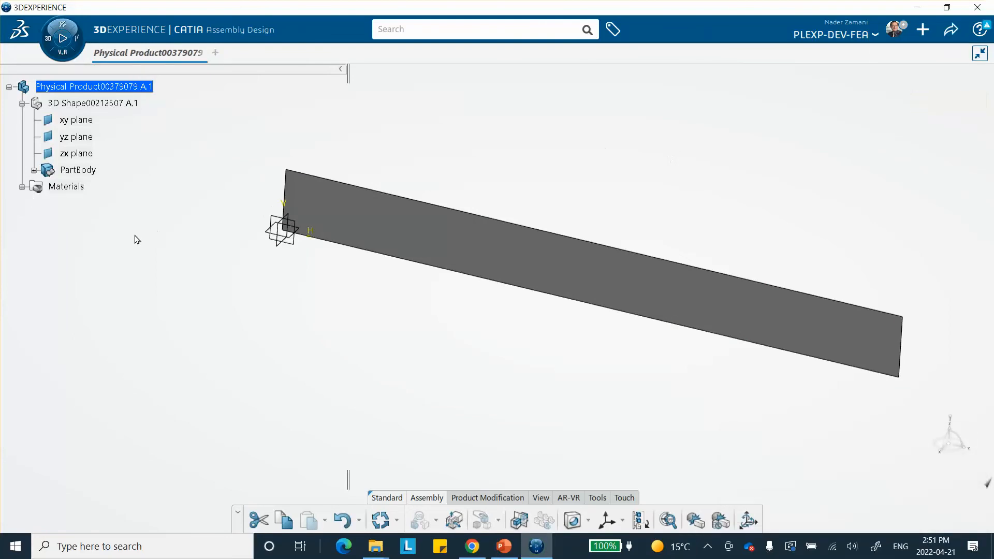
left_click(44, 36)
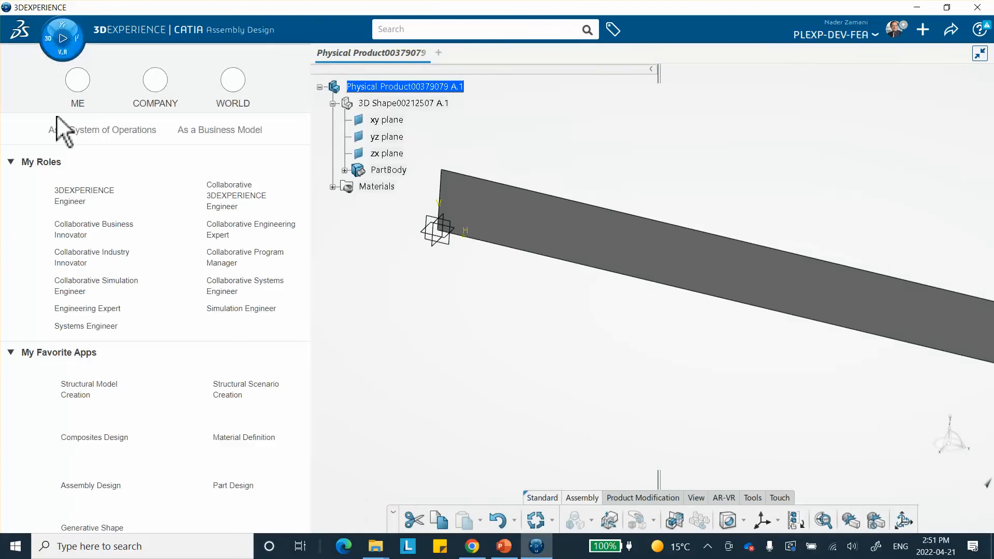
scroll(82, 318, "down", 3)
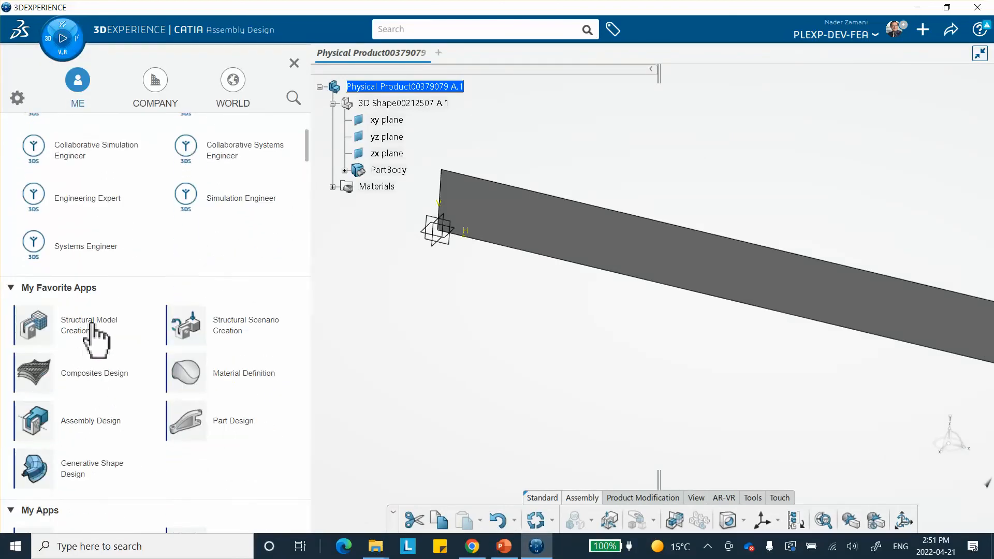
scroll(94, 326, "up", 3)
left_click(93, 325)
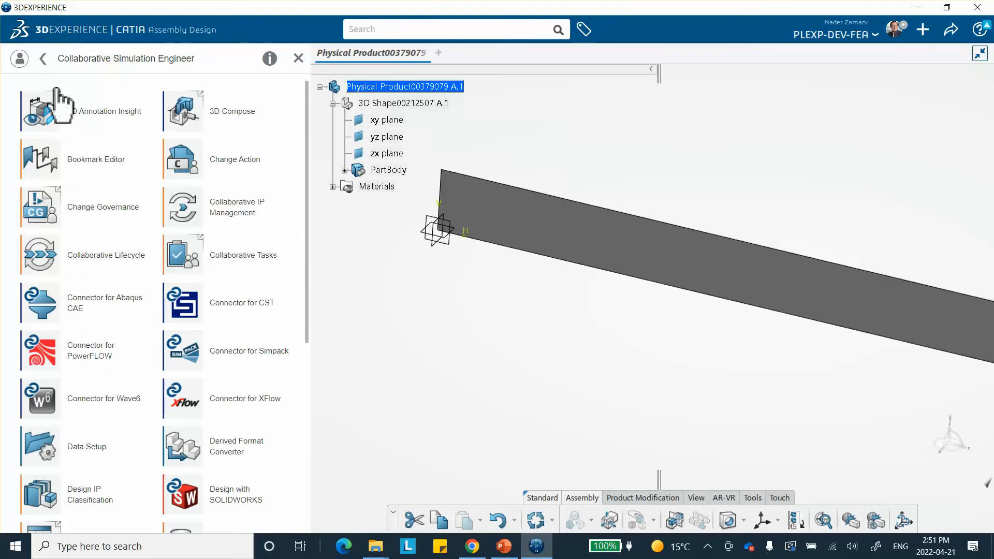
left_click(44, 58)
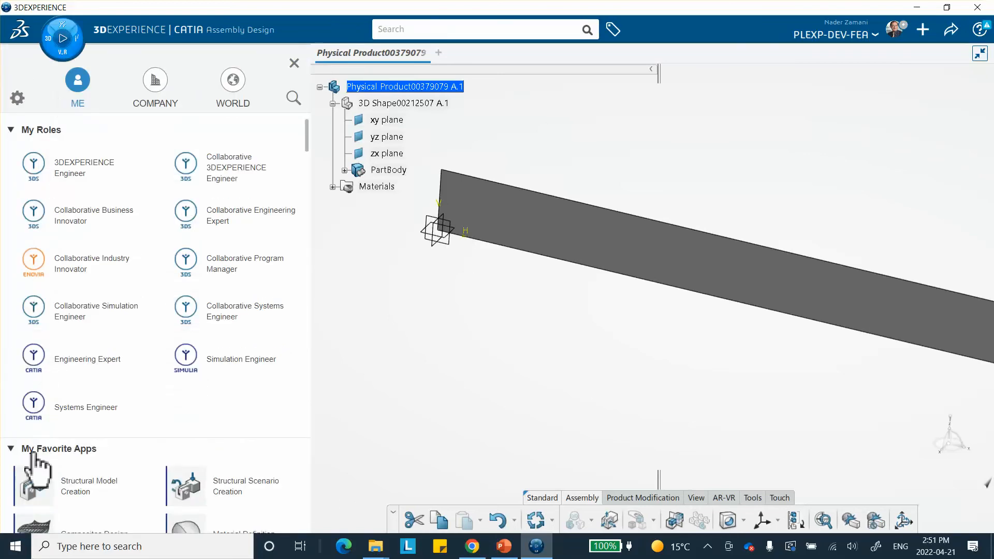
left_click(83, 496)
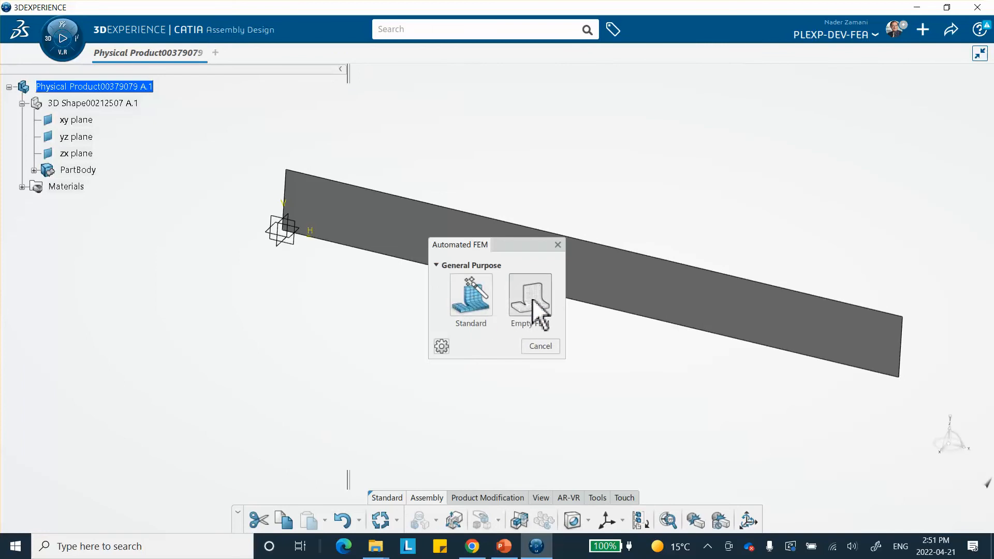
left_click(532, 298)
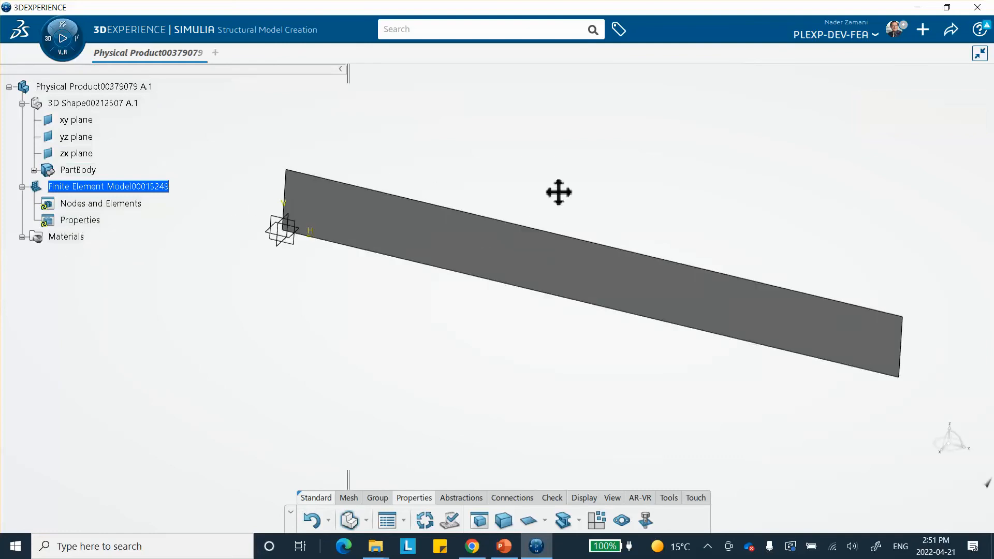
Step: Start a Surface Quad Mesh and select the strip's PartBody as its support
middle_click_drag(557, 193, 493, 167)
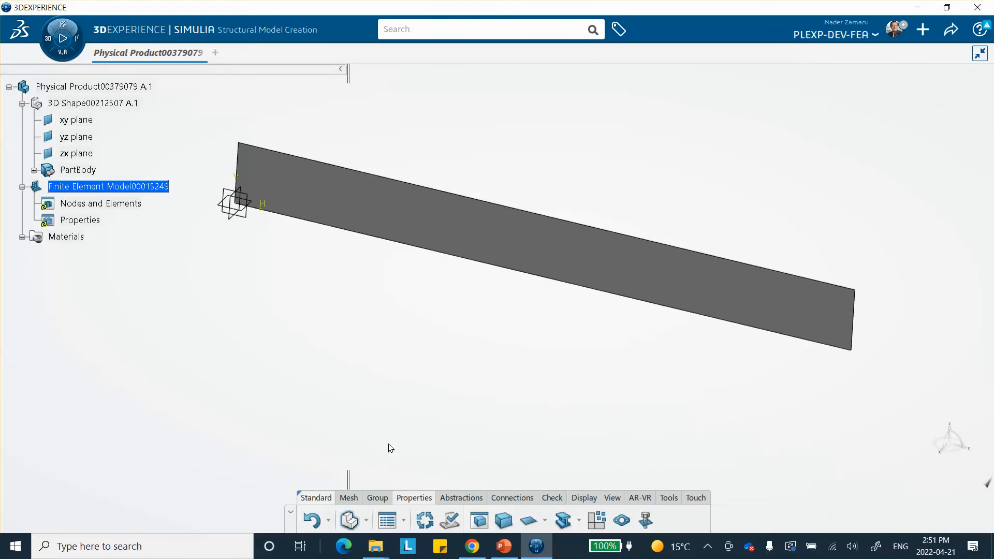
left_click(349, 498)
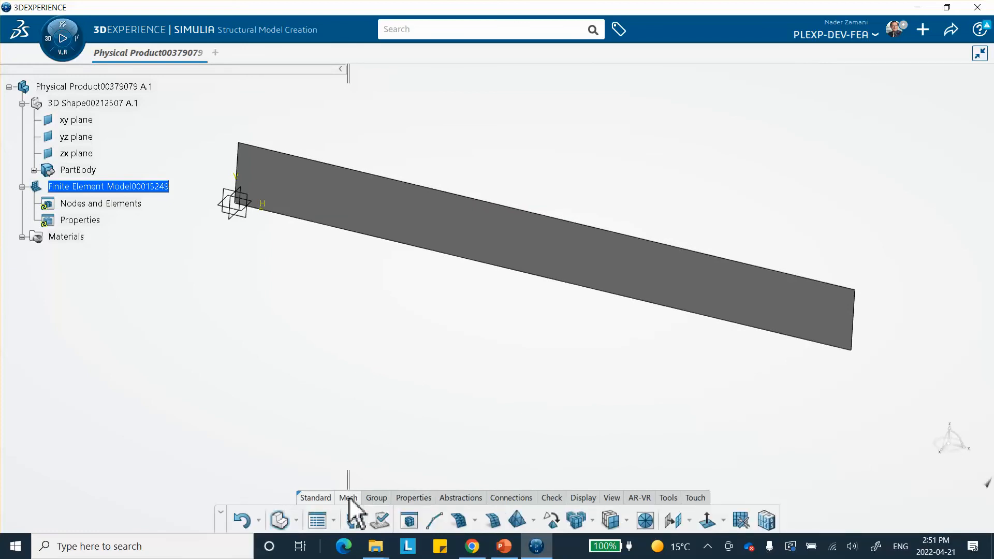
left_click(492, 521)
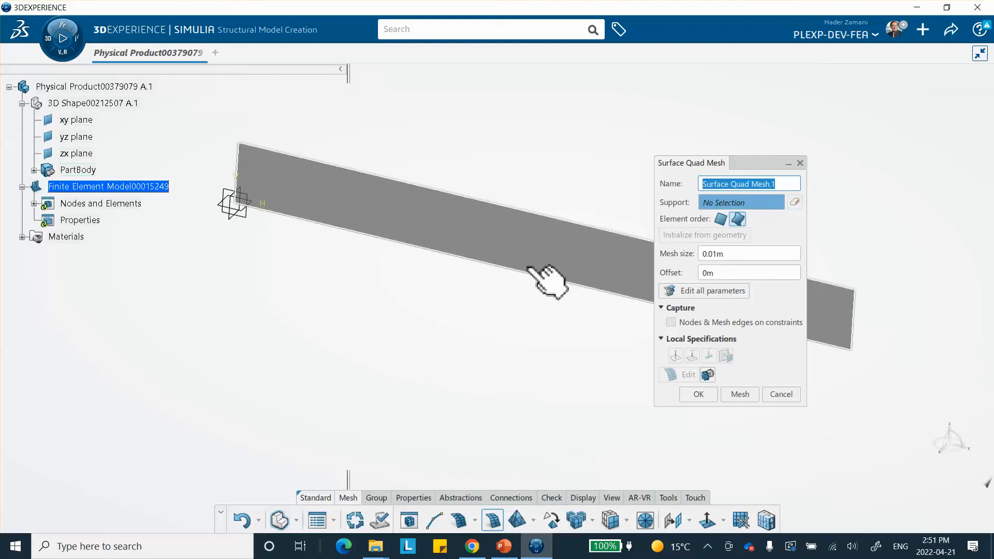
left_click(544, 262)
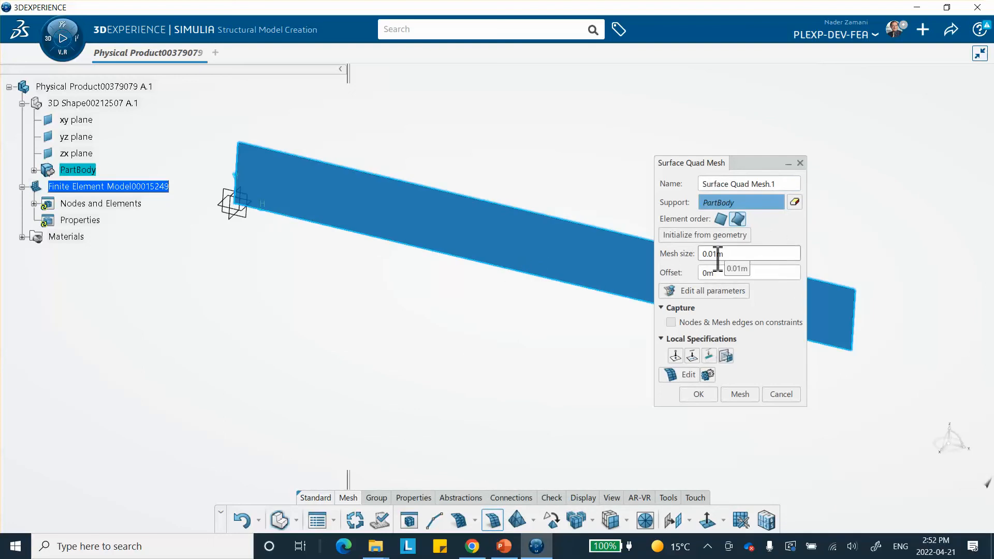
Step: Switch to PowerPoint to consult the slide on the mesh and shell thickness, then return
left_click(503, 546)
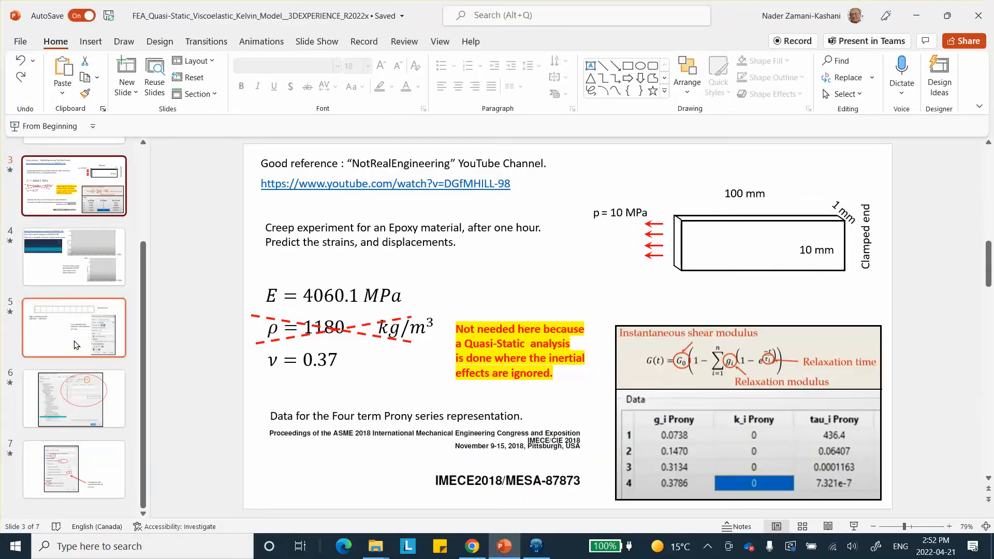
left_click(111, 326)
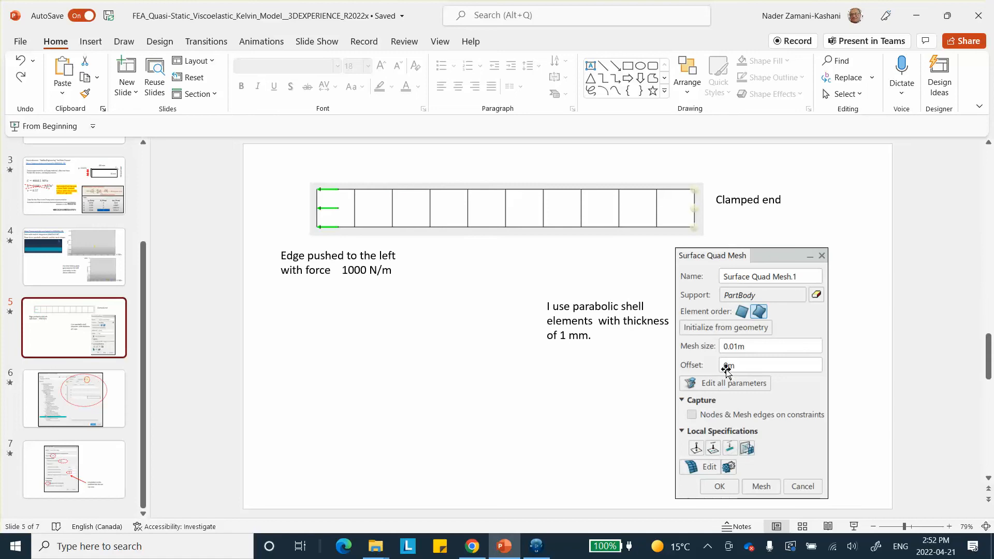
left_click(919, 16)
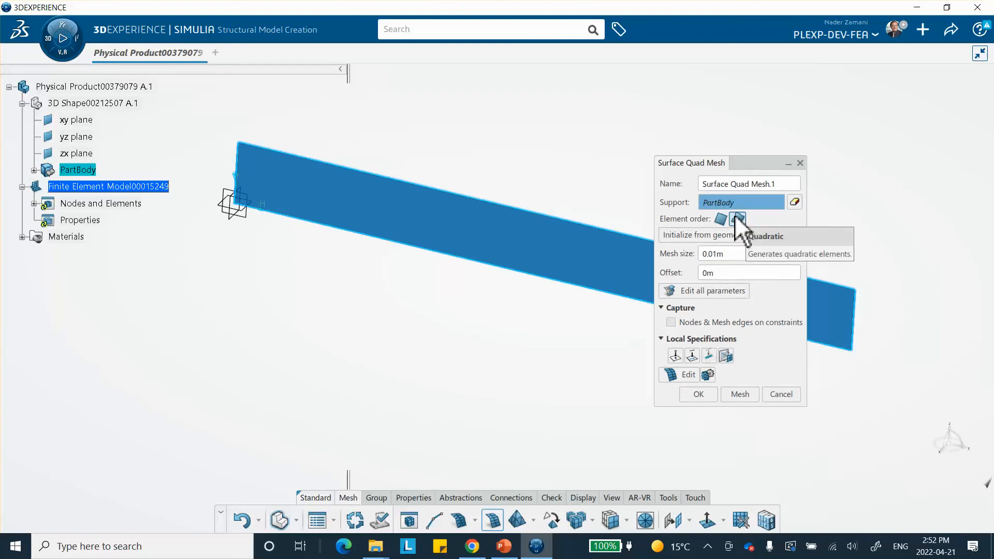
Step: Confirm the surface quad mesh and update the model to generate the mesh
left_click(701, 394)
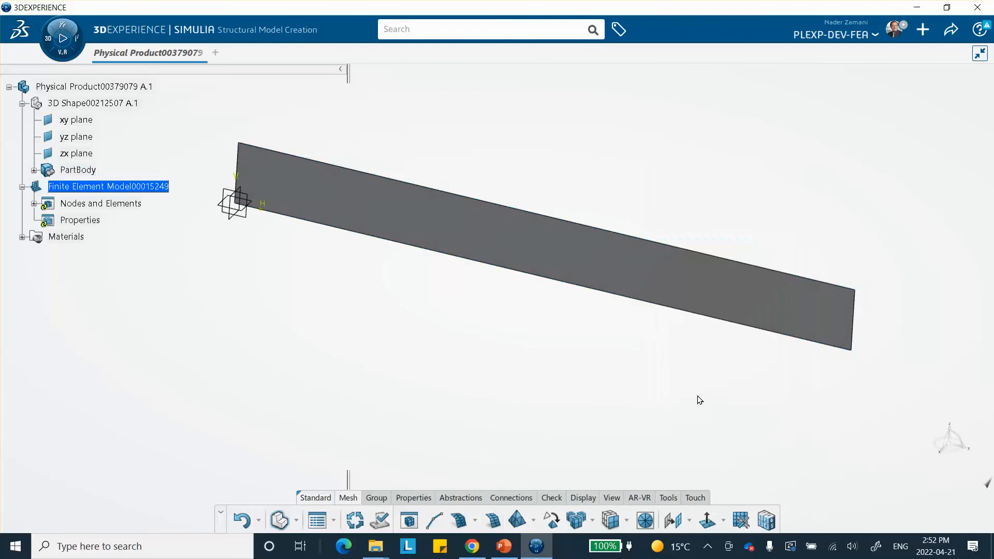
left_click(355, 520)
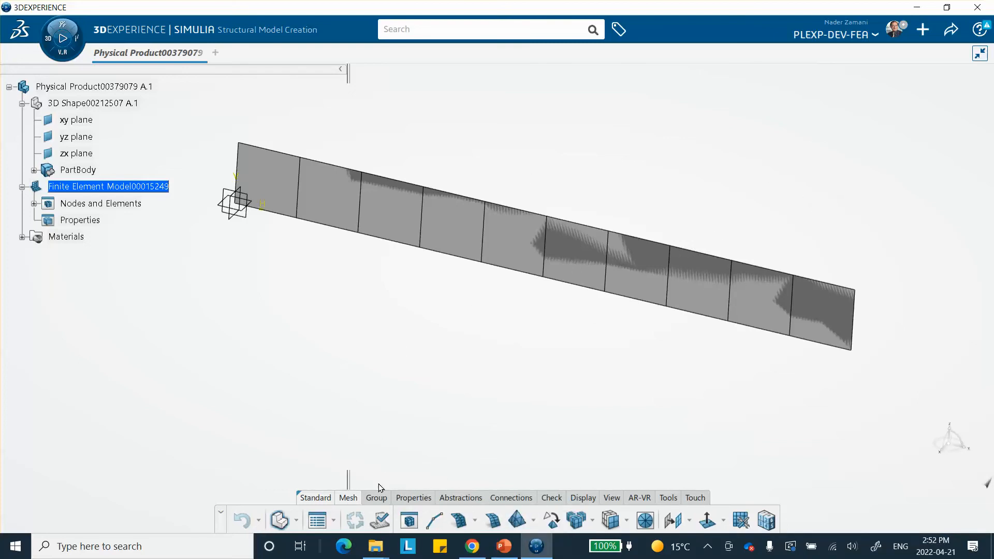
Step: Create a shell section on the PartBody with a thickness of 1 mm
left_click(415, 499)
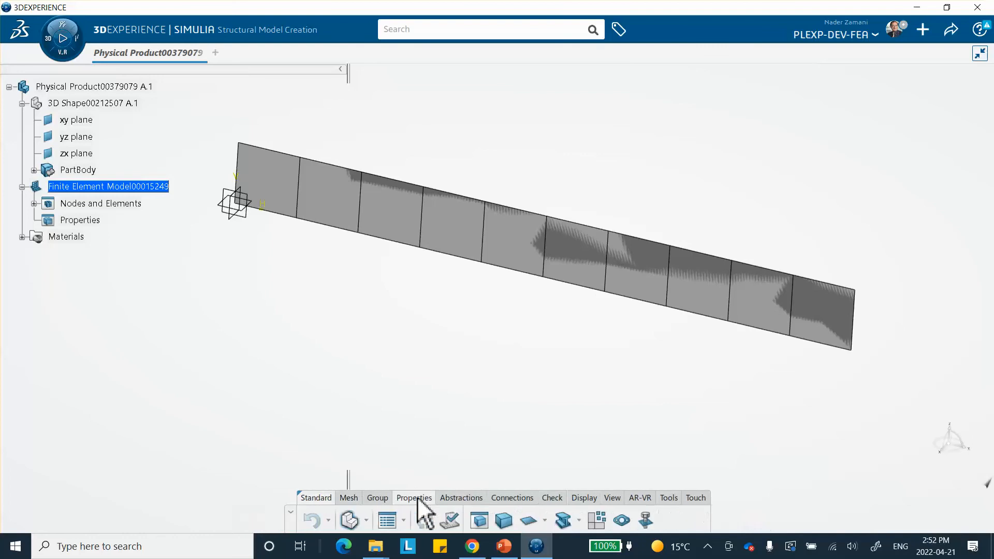
left_click(529, 521)
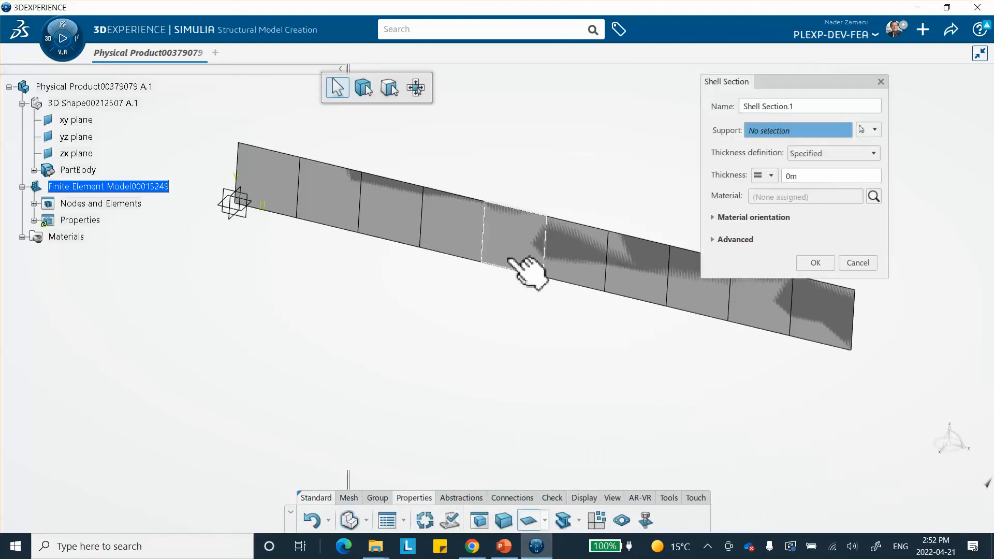
left_click(85, 171)
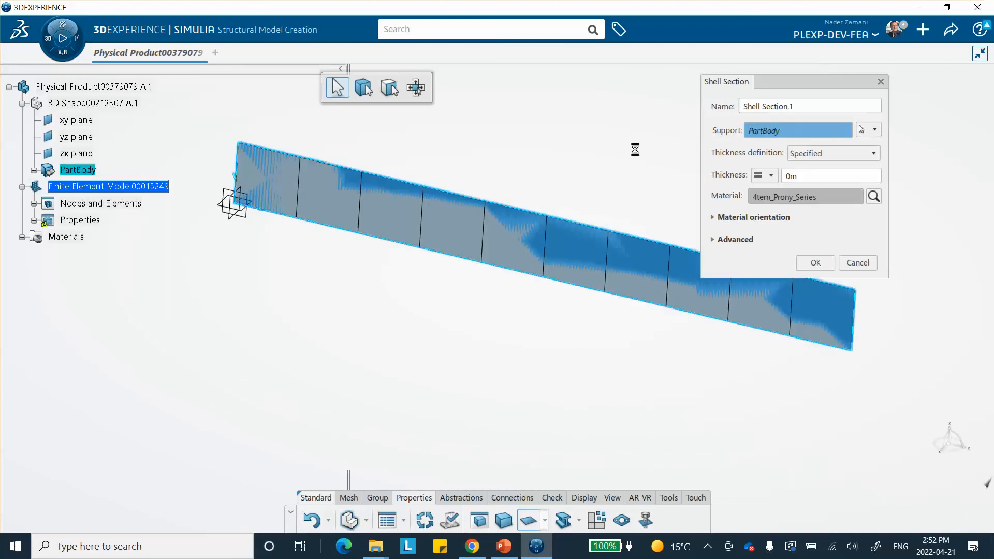
double_click(807, 176)
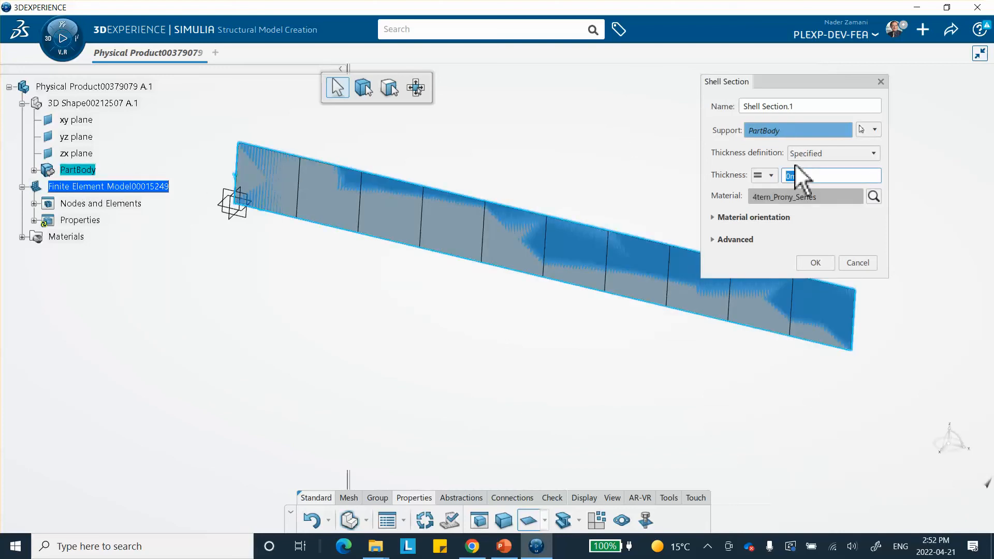
type("1mm")
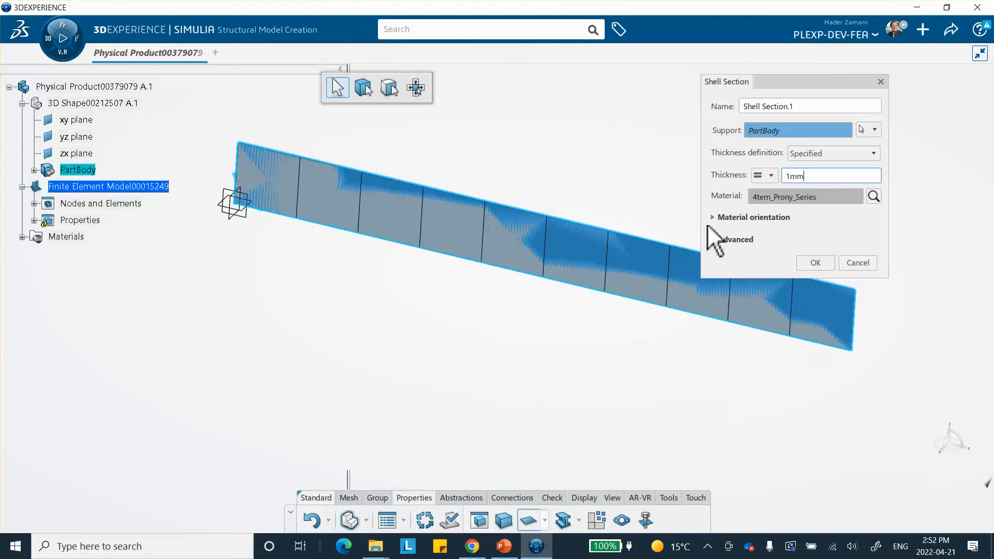
left_click(816, 262)
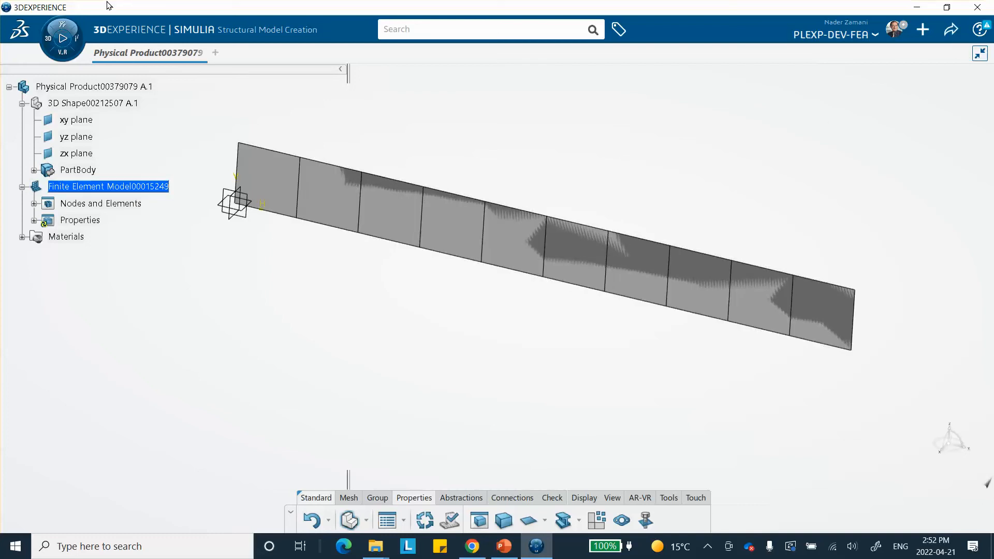
Step: Open Structural Scenario Creation and initialize a structural simulation using the existing finite element model
left_click(45, 33)
scroll(134, 208, "down", 3)
scroll(130, 193, "down", 1)
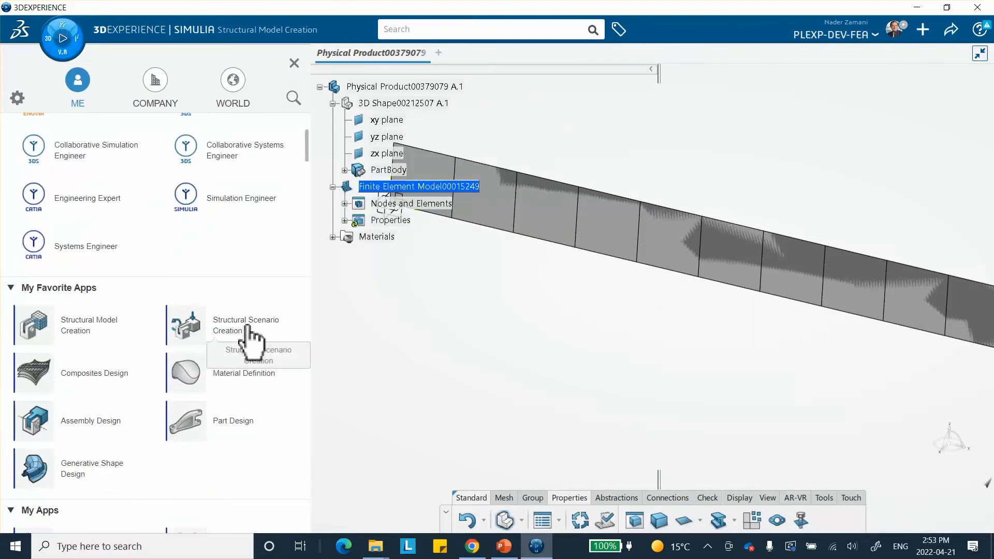
left_click(247, 326)
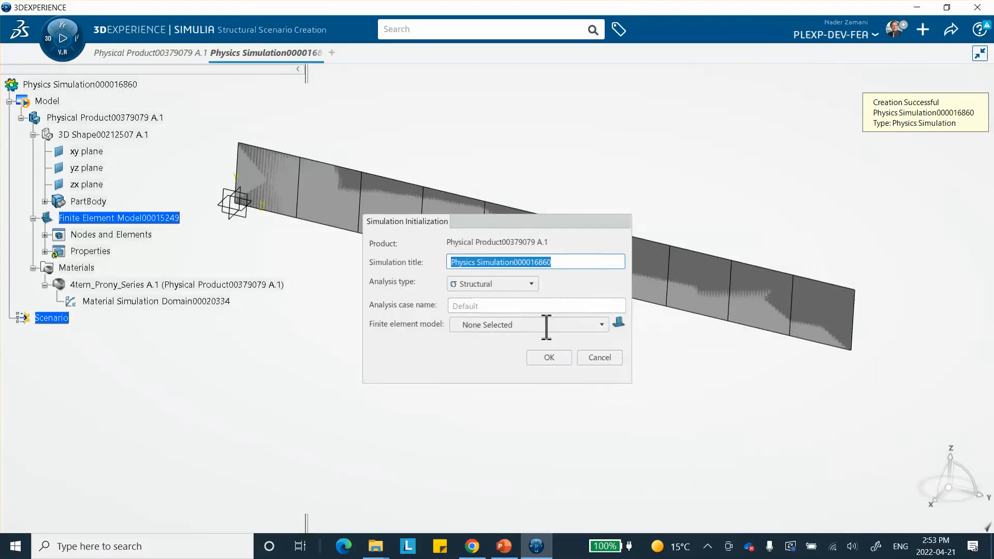
left_click(473, 325)
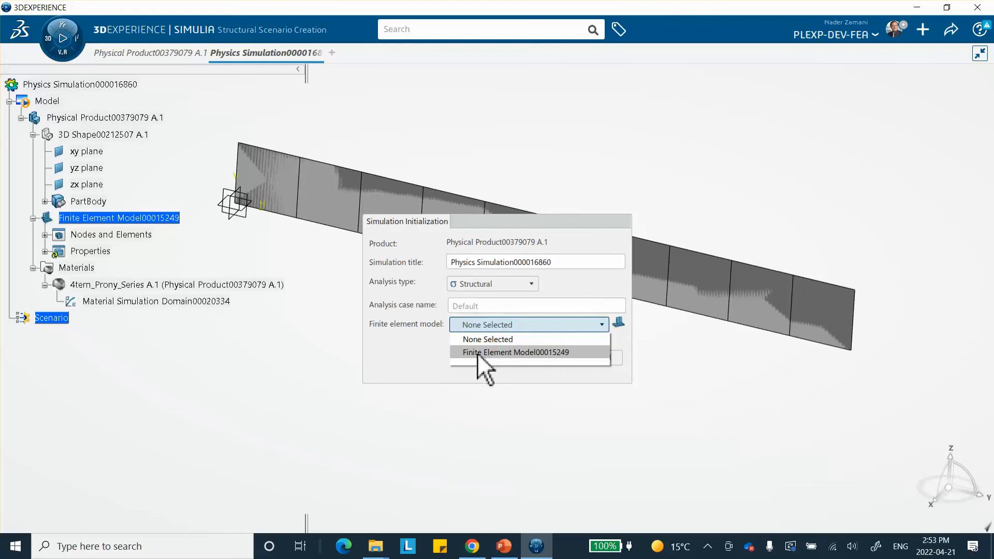
left_click(505, 353)
left_click(547, 360)
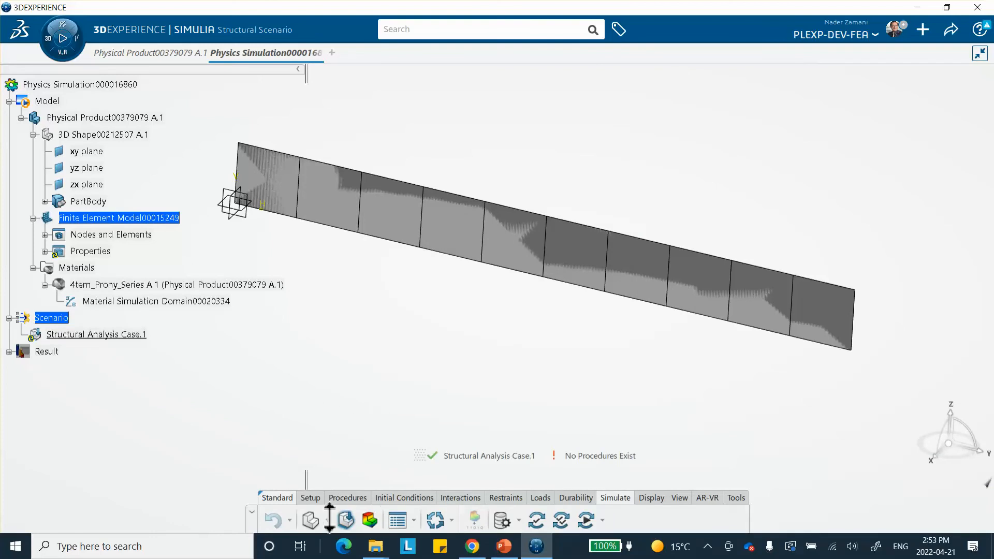
Step: Create a quasi-static step with a step time of 3600s and a maximum of 10000 increments
left_click(343, 498)
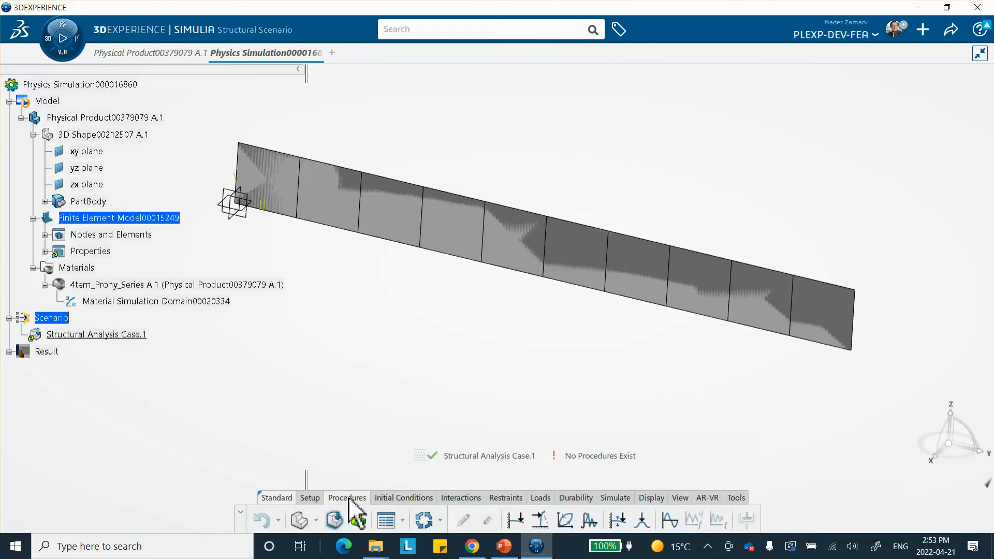
left_click(566, 524)
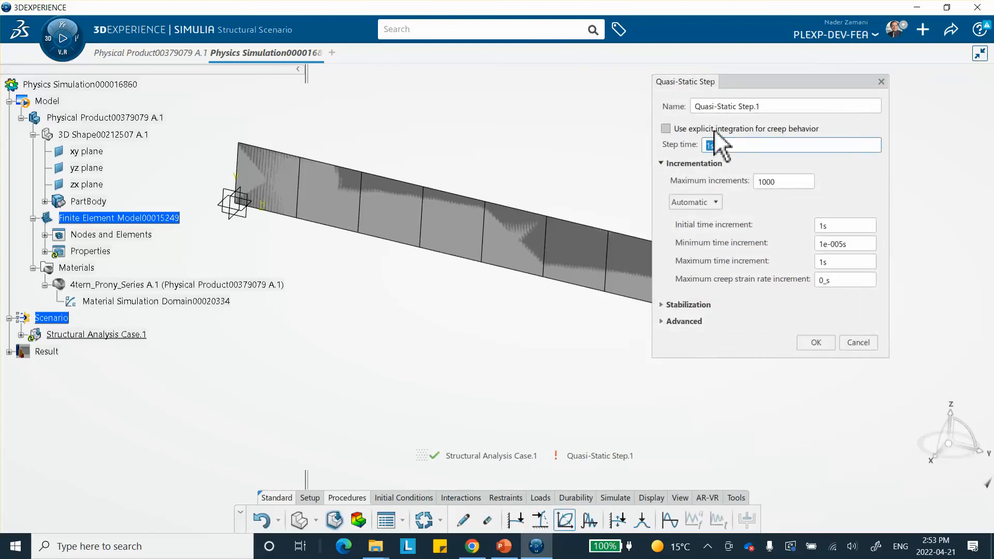
type("3600s")
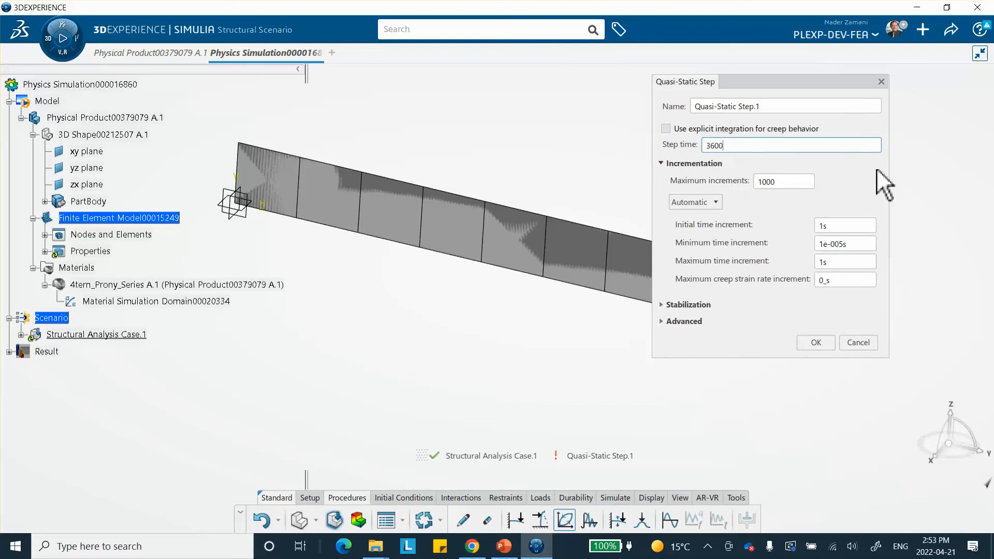
key("Return")
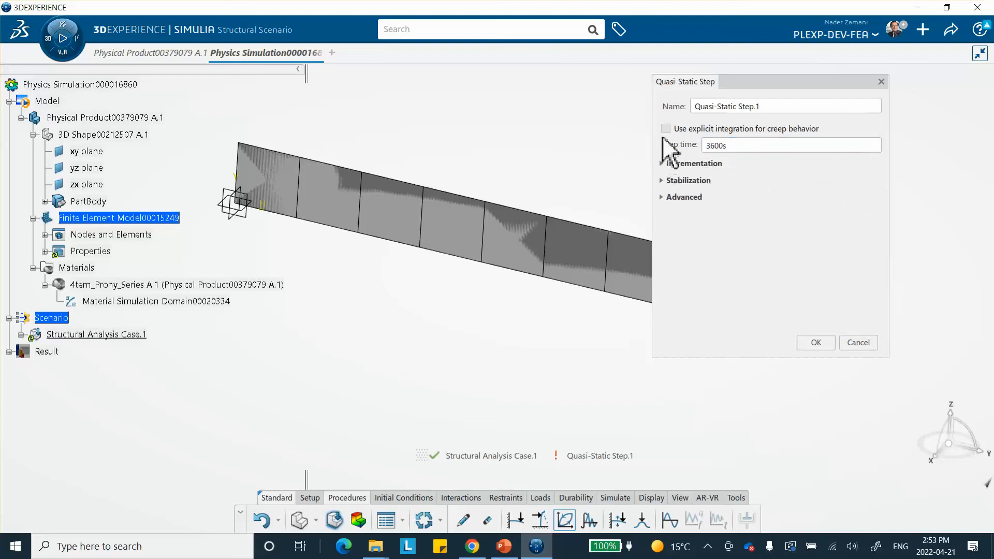
left_click(663, 165)
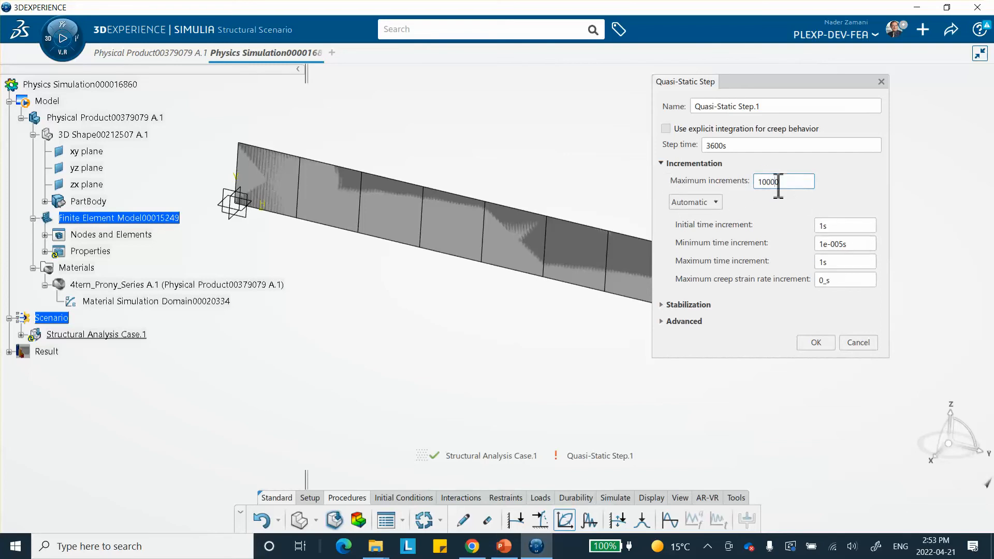
Step: Switch to PowerPoint to check the slide with the quasi-static step settings, then return
left_click(504, 547)
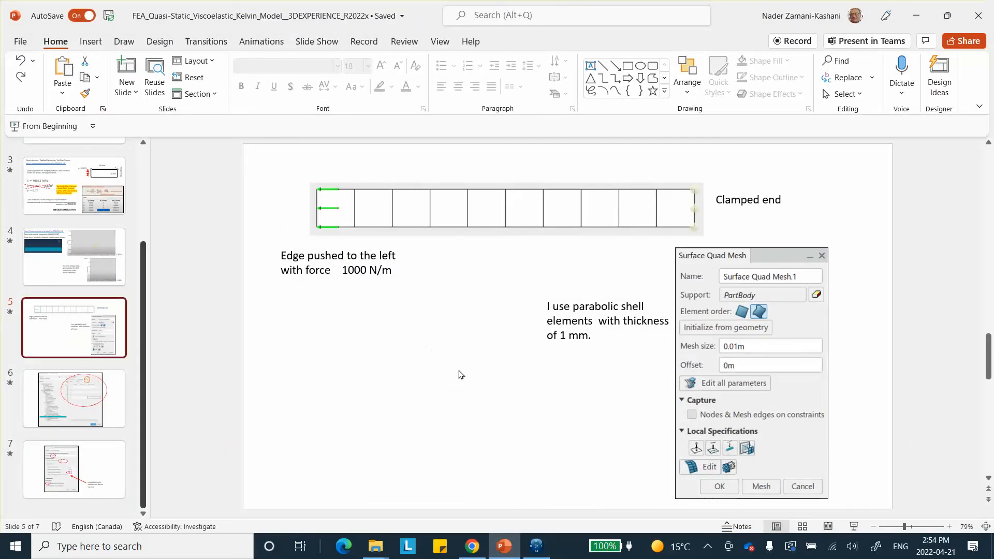
left_click(80, 467)
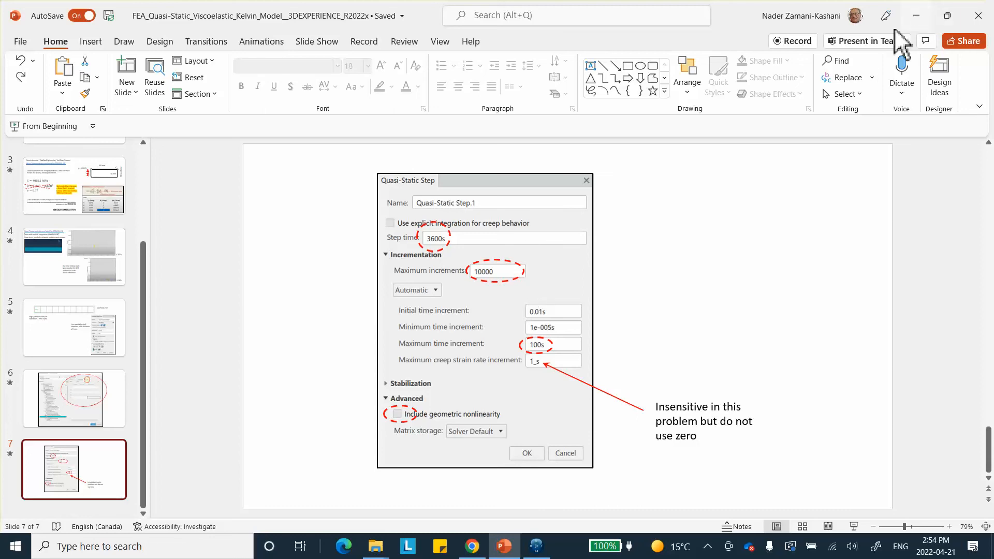
left_click(921, 16)
Step: Set the initial time increment to 0.01s and the maximum time increment to 100s
double_click(823, 226)
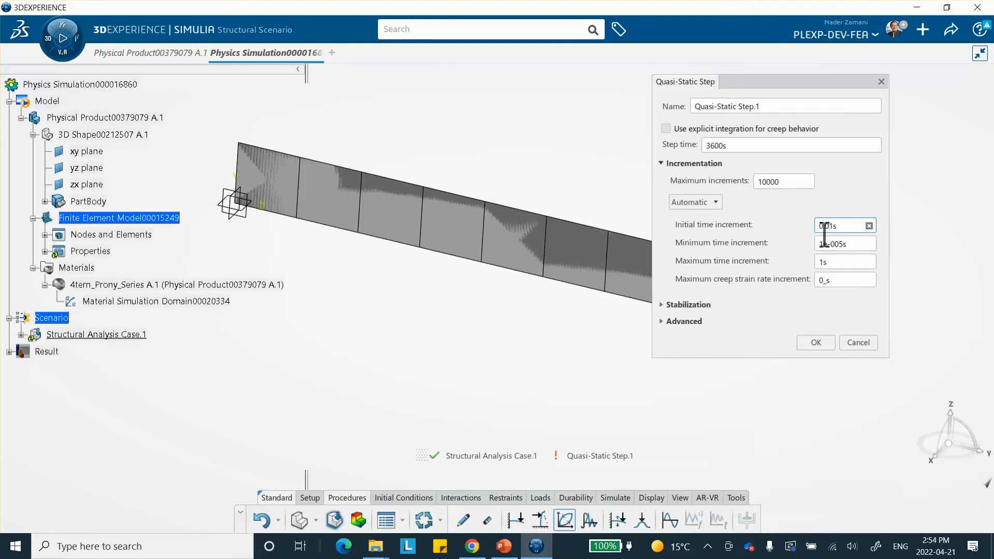
double_click(828, 263)
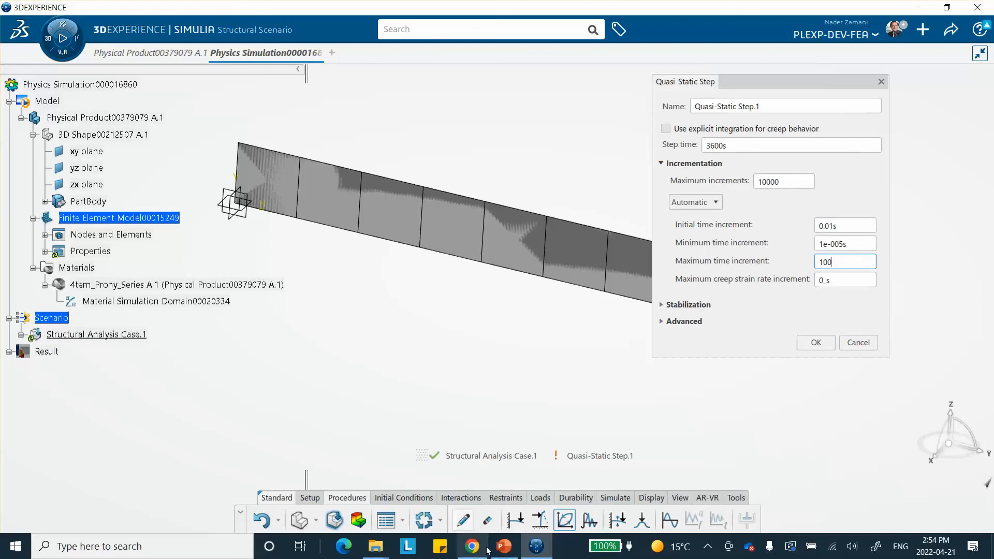
Step: Switch to PowerPoint to recheck the step settings slide, then return
mouse_move(501, 550)
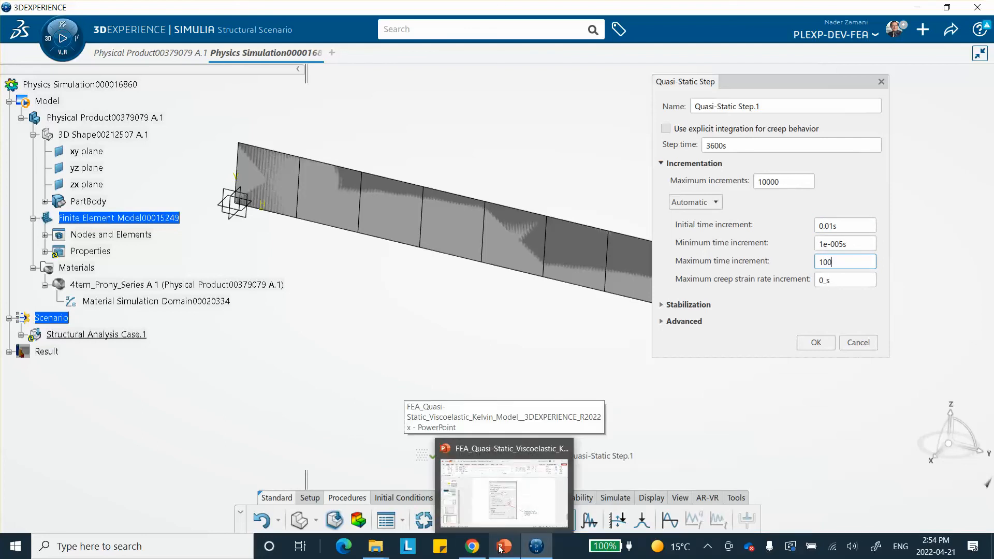
left_click(511, 498)
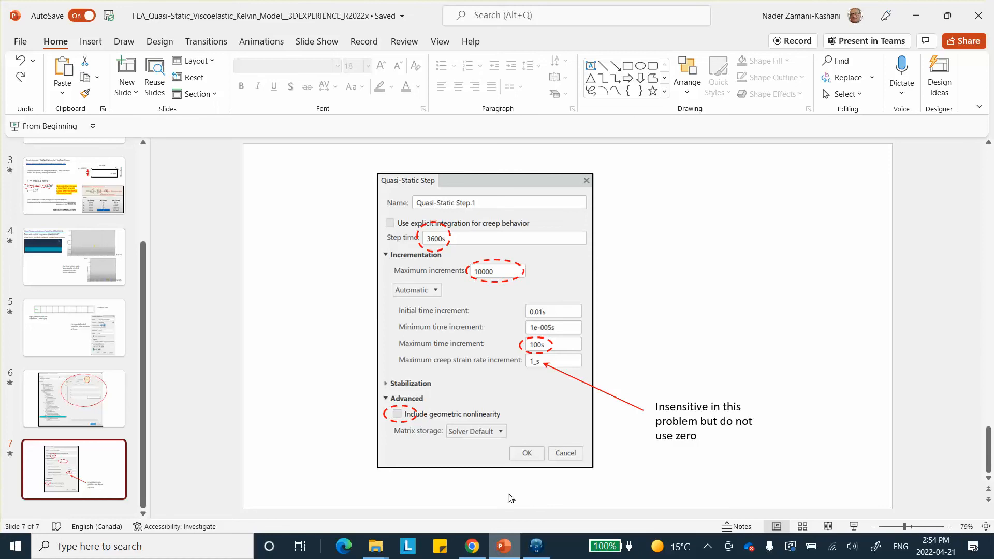
left_click(918, 15)
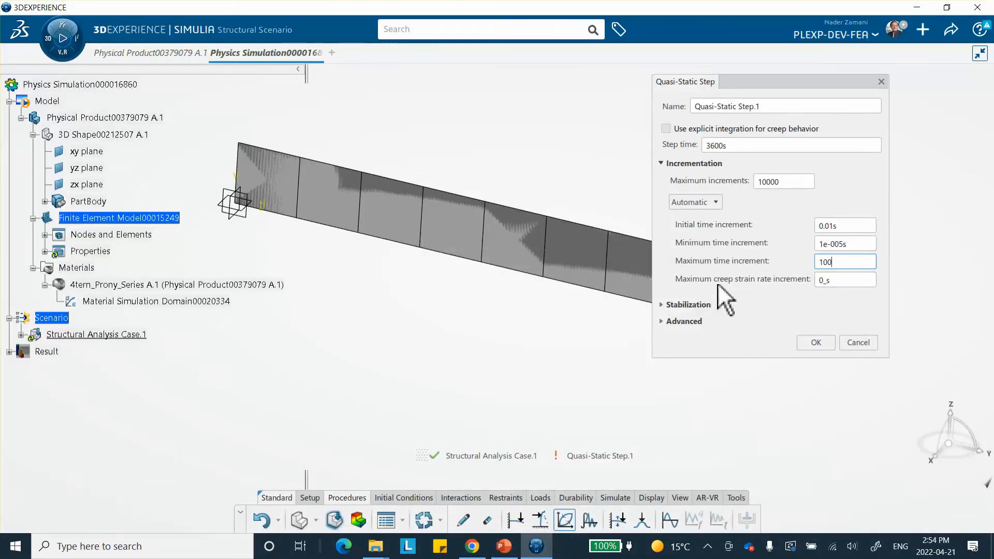
Step: Set the maximum creep strain rate increment to 1_s, open the advanced options and confirm the quasi-static step
left_click(824, 282)
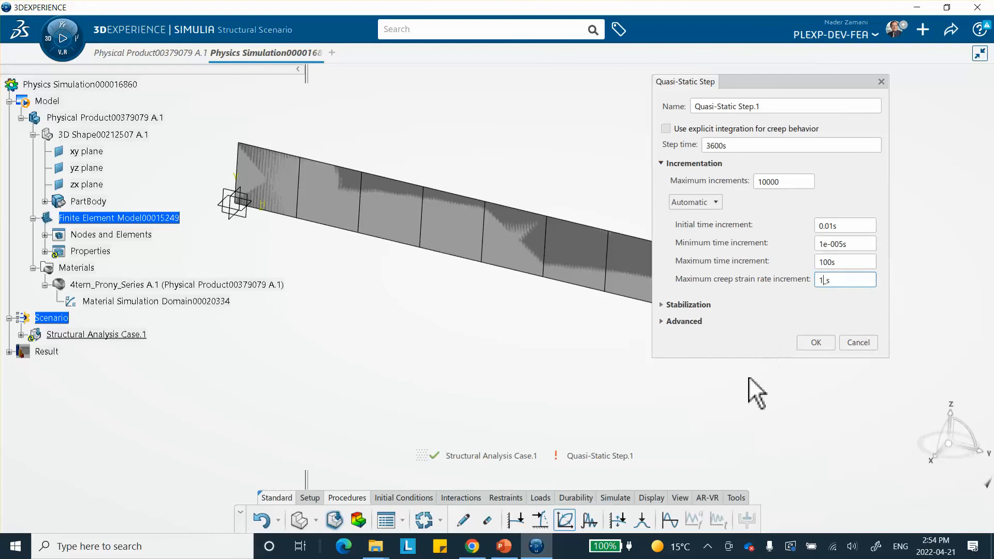
left_click(662, 321)
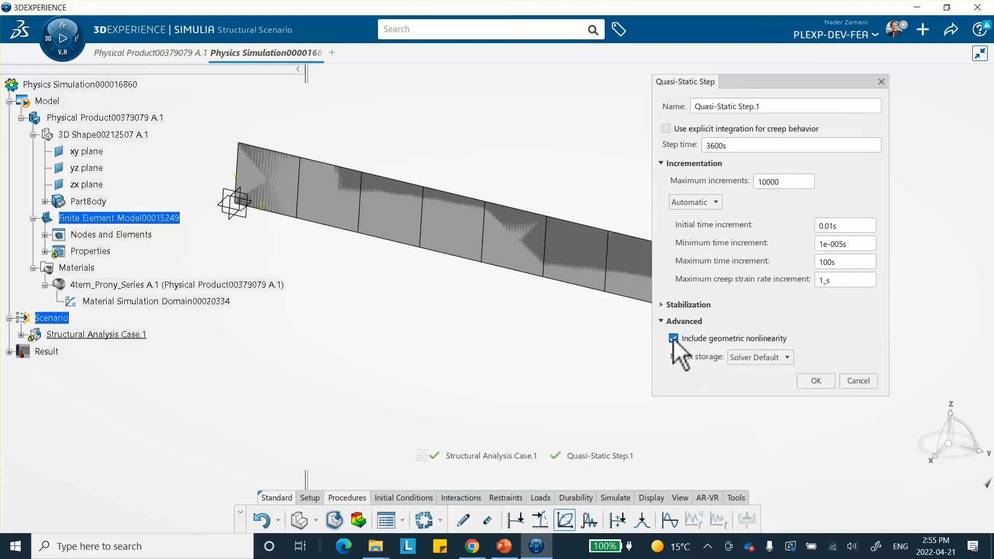
left_click(816, 381)
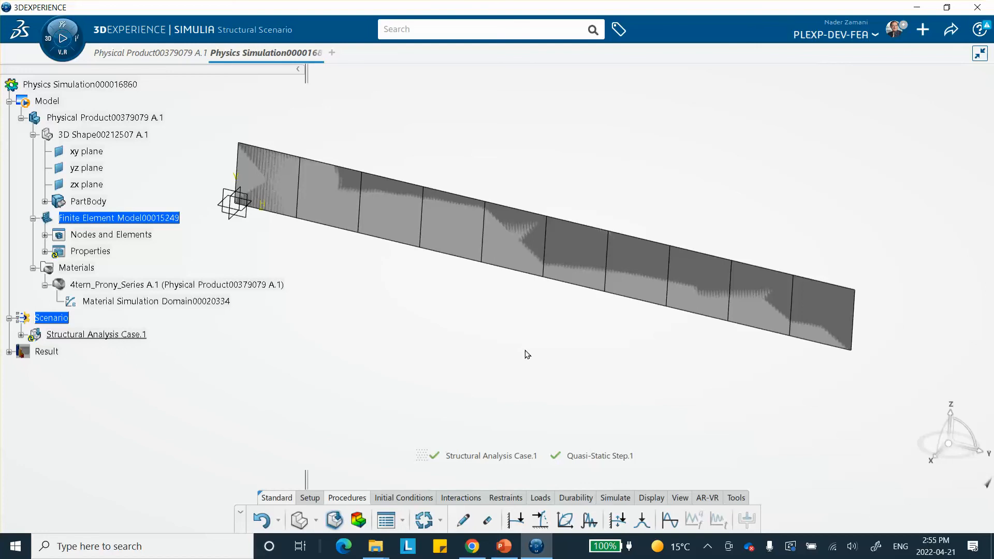
Step: Save the simulation
left_click(951, 30)
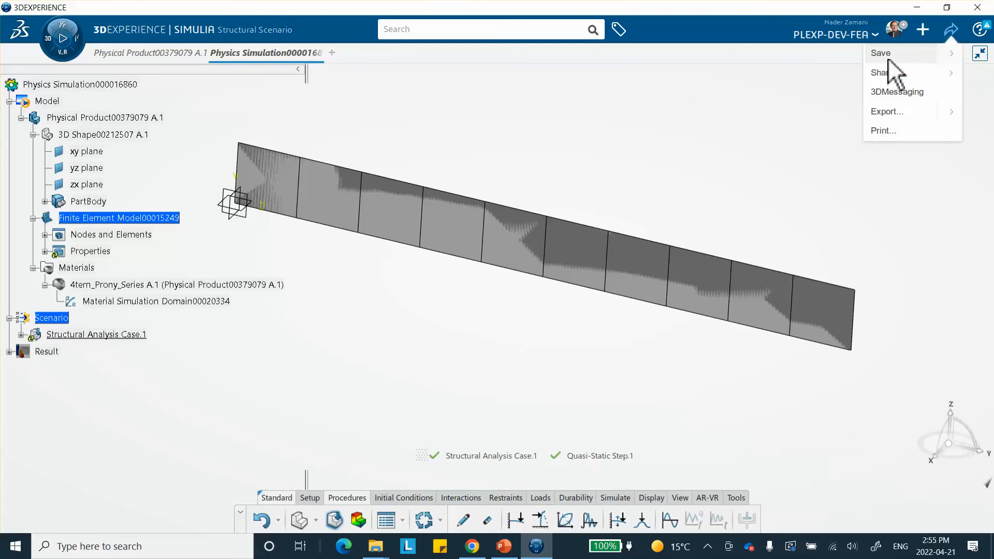
left_click(883, 55)
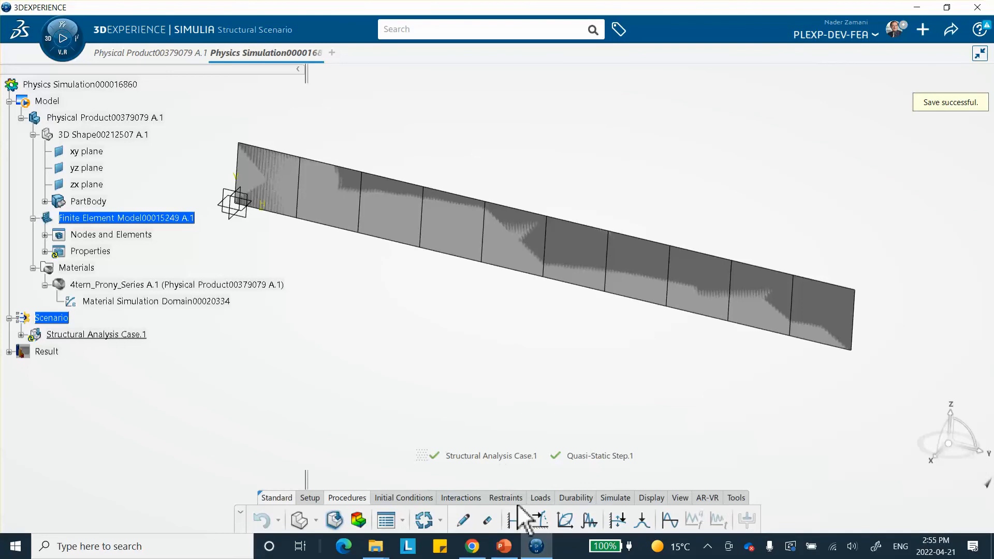
Step: Hide Sketch.1 and apply a clamp restraint to the strip's right end edge
left_click(542, 498)
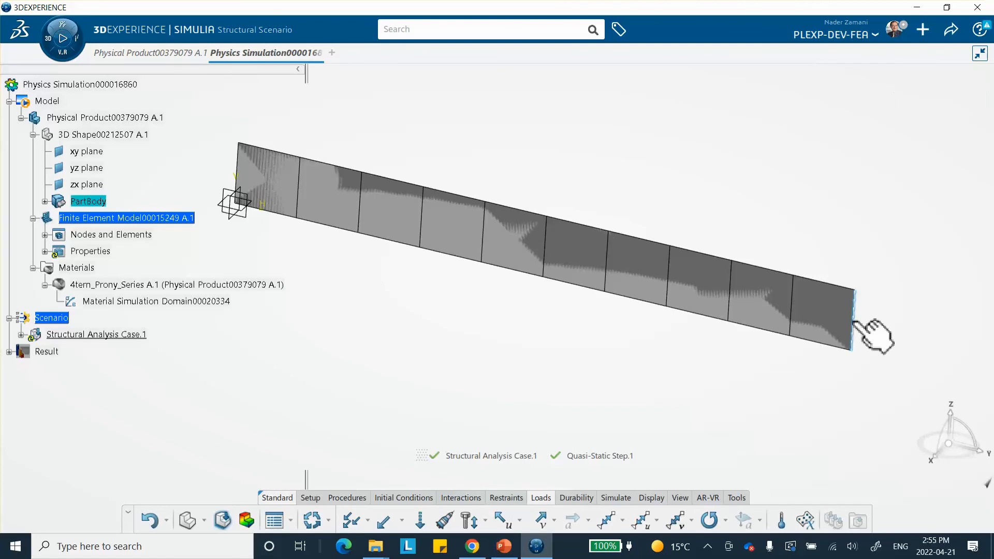
left_click(853, 321)
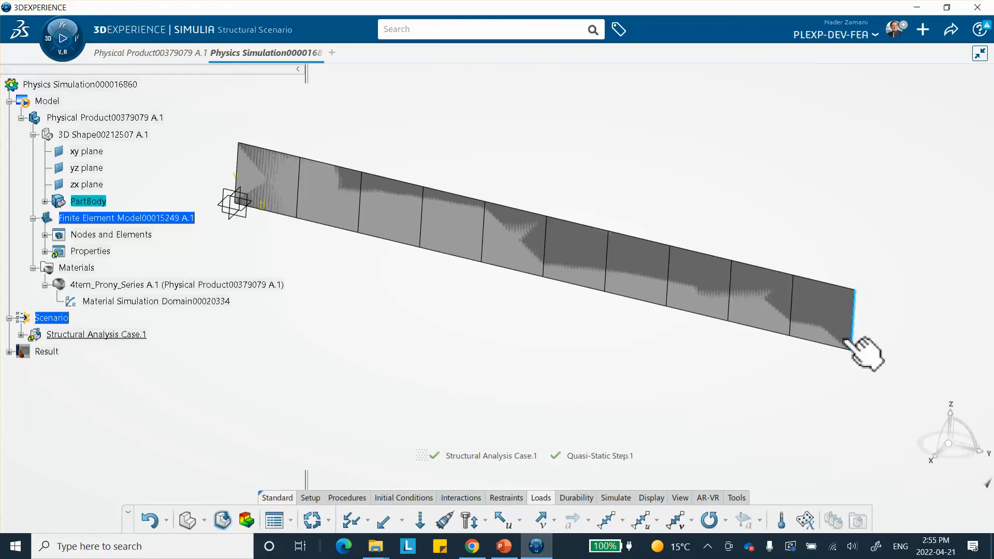
left_click(506, 498)
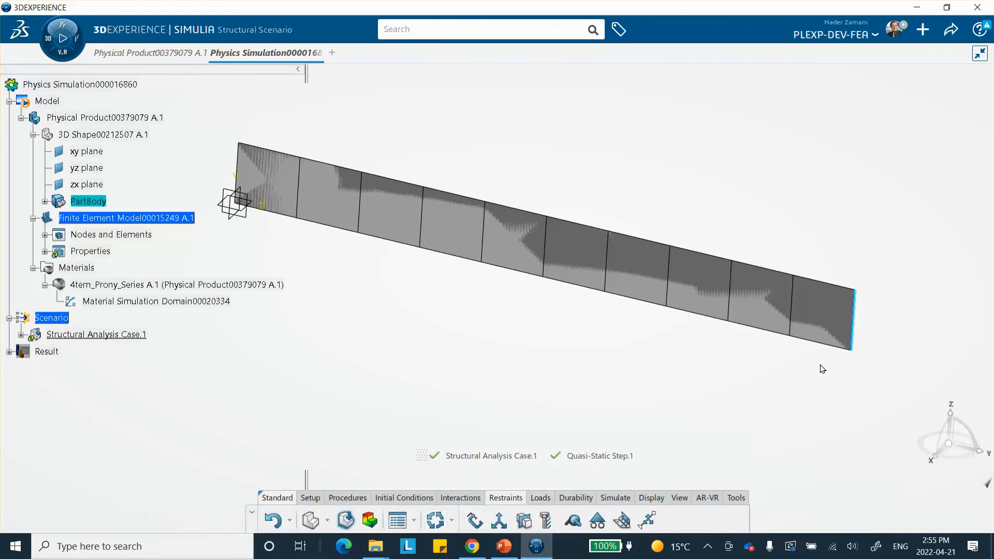
left_click(473, 521)
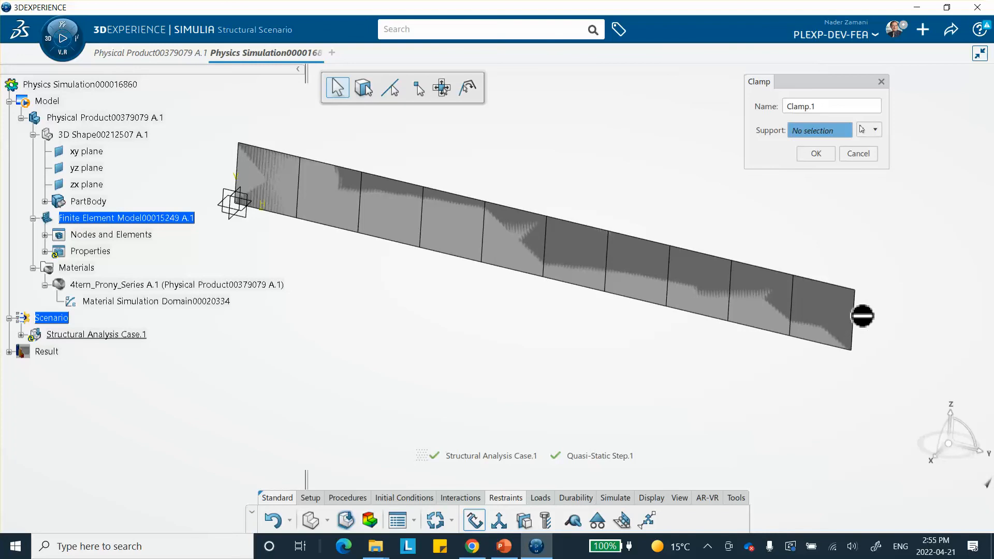
left_click(45, 202)
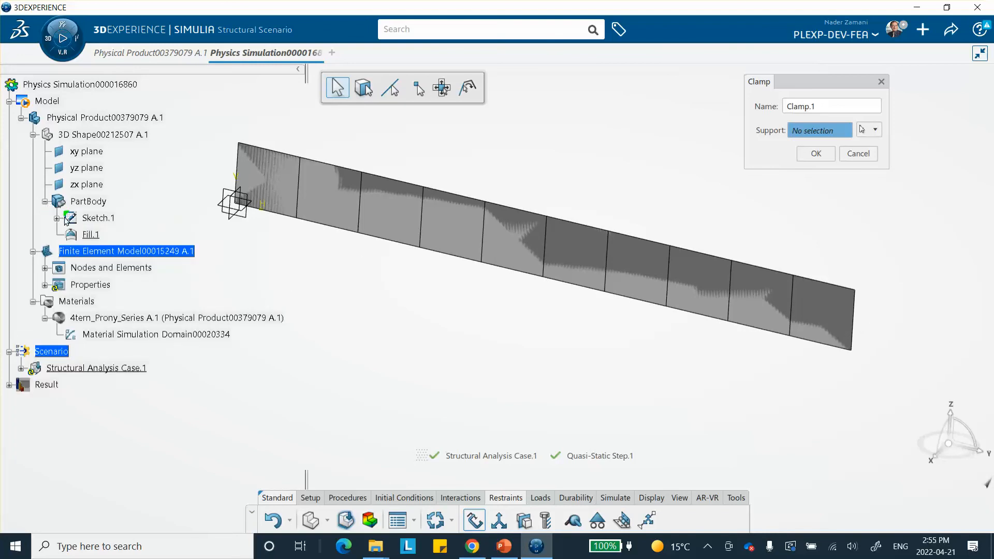
right_click(99, 218)
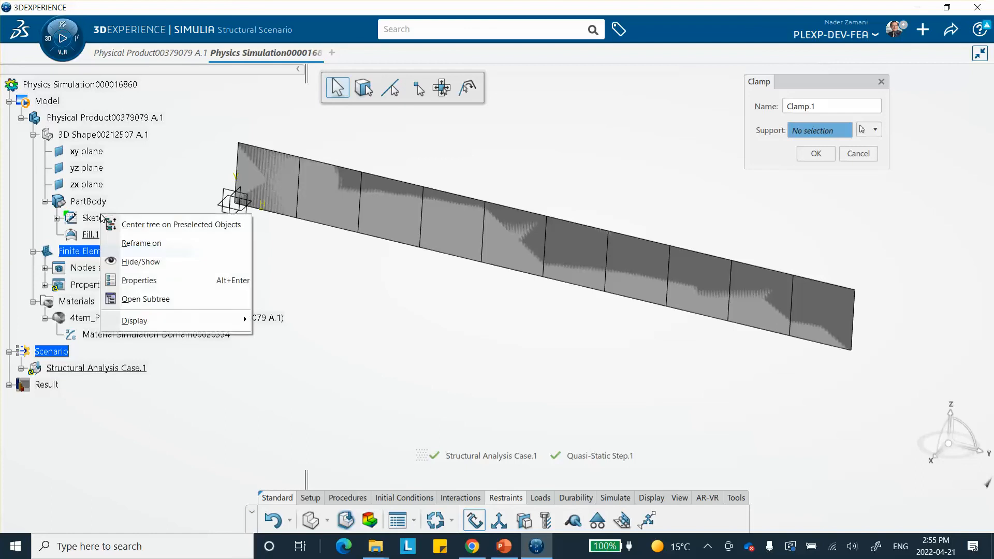
left_click(125, 263)
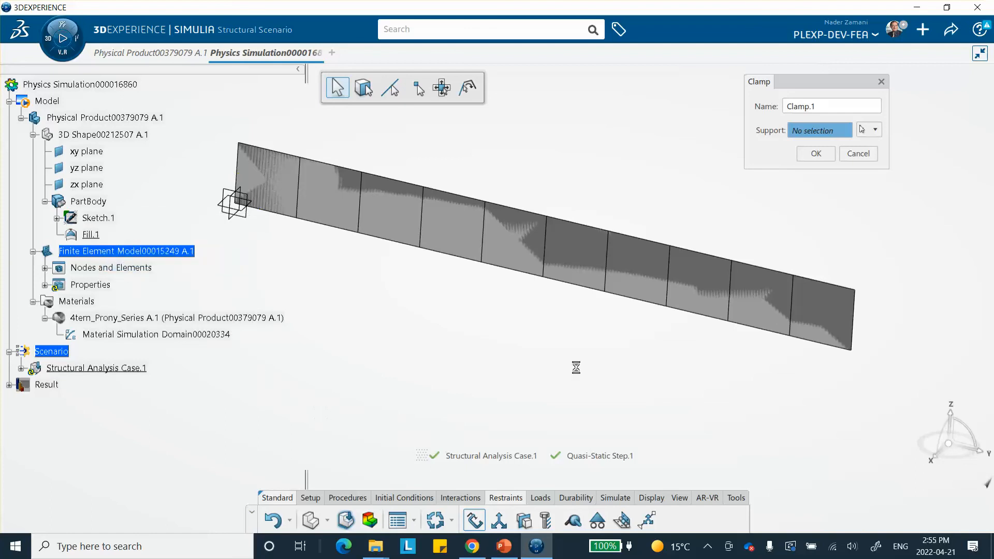
left_click(854, 316)
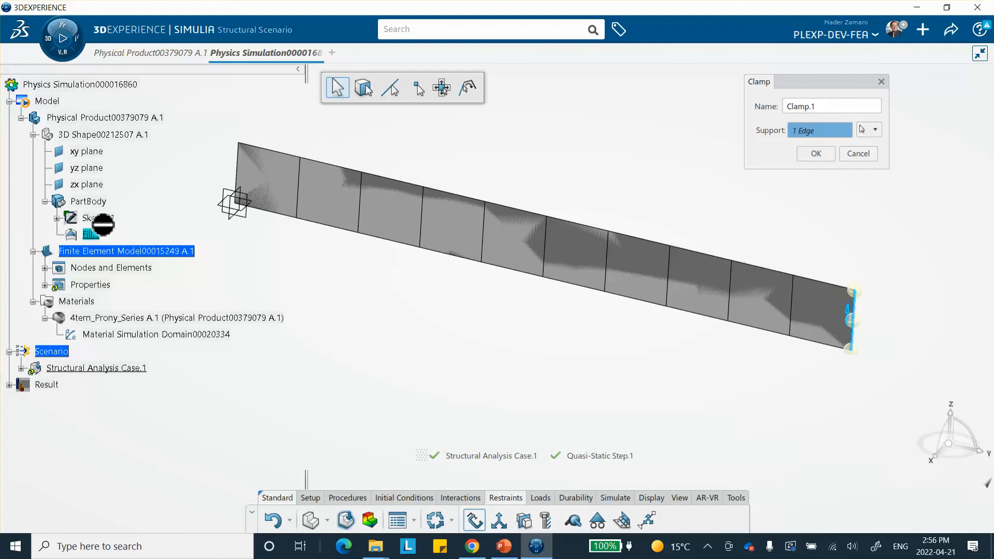
left_click(816, 155)
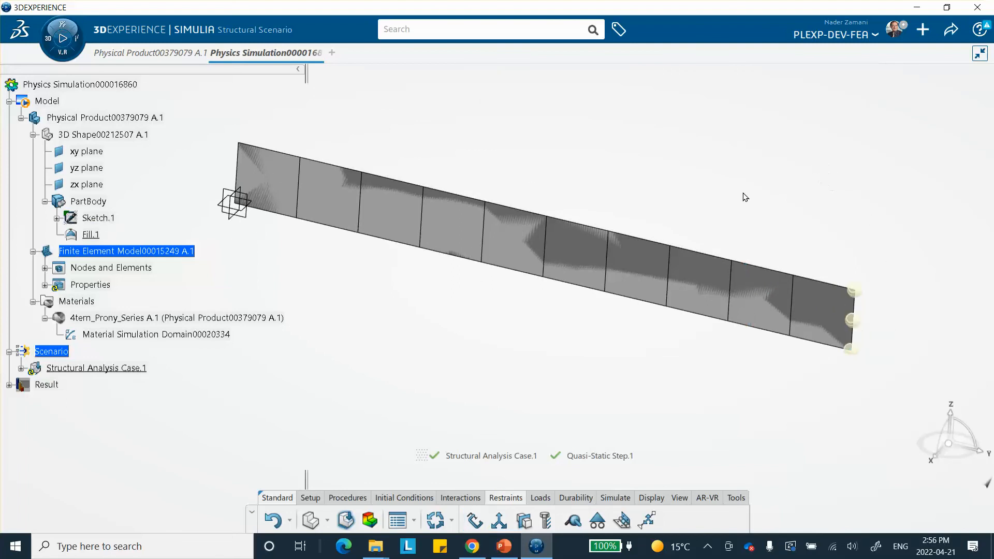
Step: Apply a normal shell edge load of -10000kg_s2 to the strip's left end edge
middle_click_drag(579, 166, 639, 171)
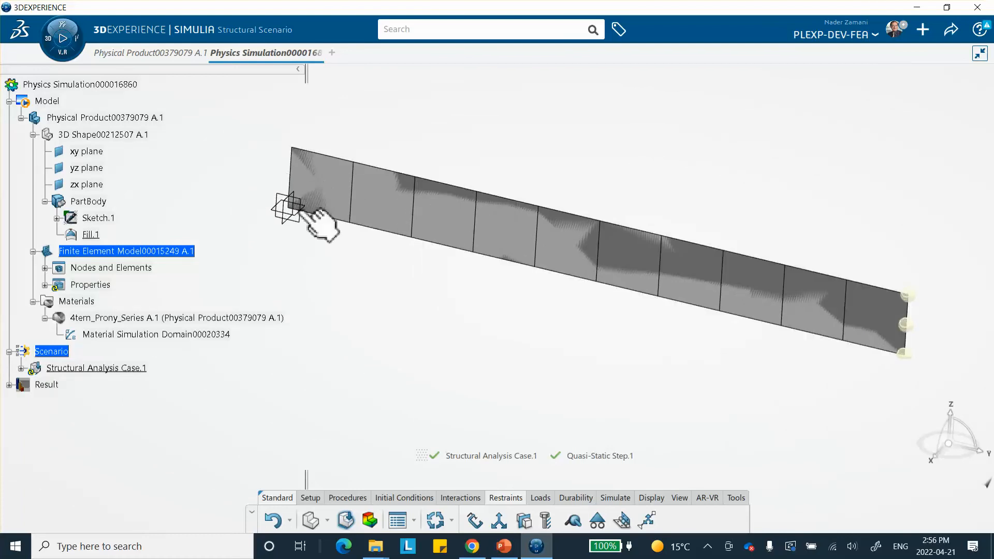
left_click(540, 498)
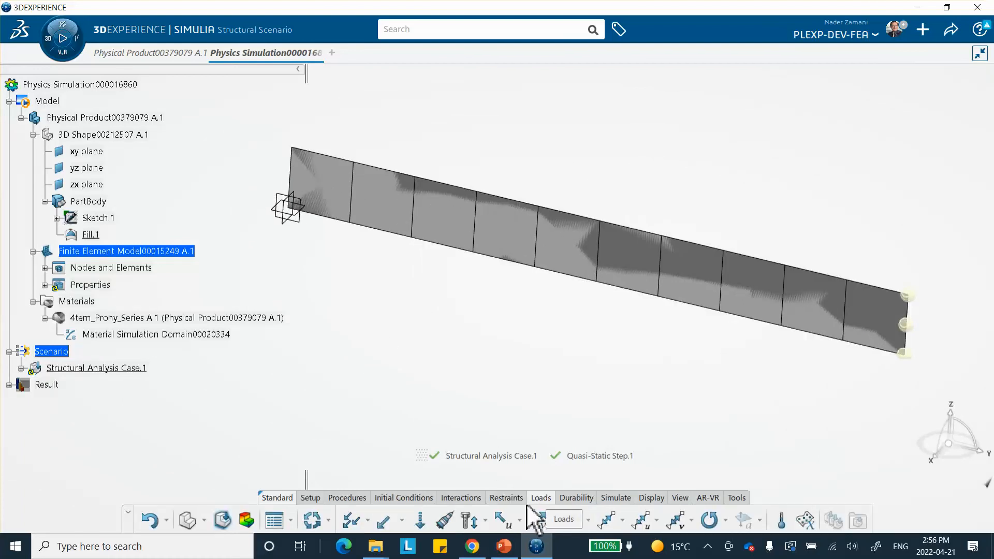
left_click(402, 521)
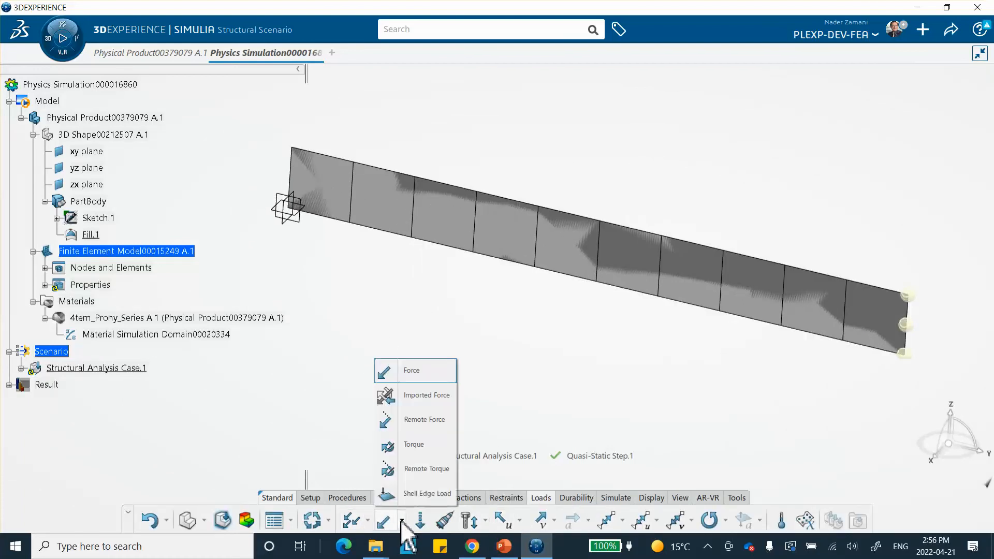
left_click(422, 494)
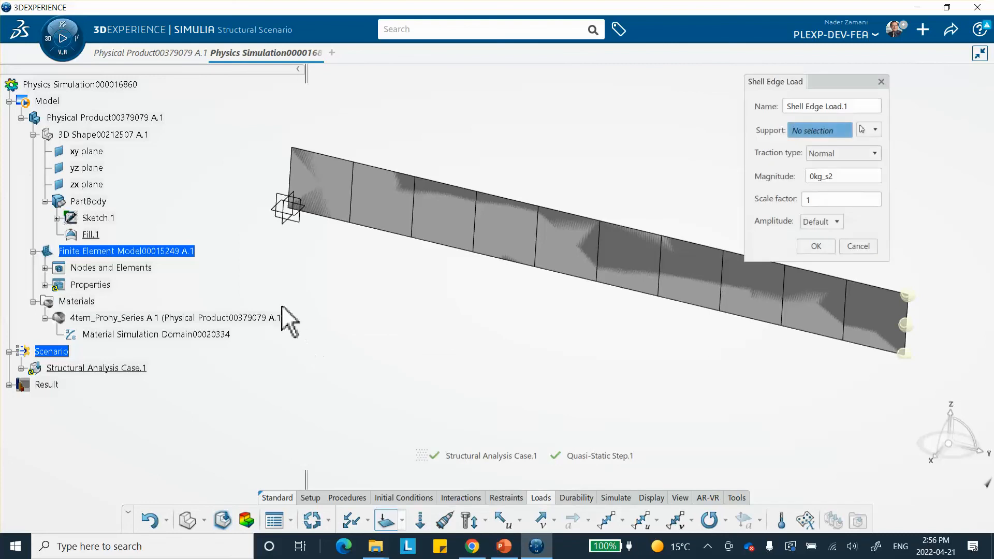
left_click(289, 199)
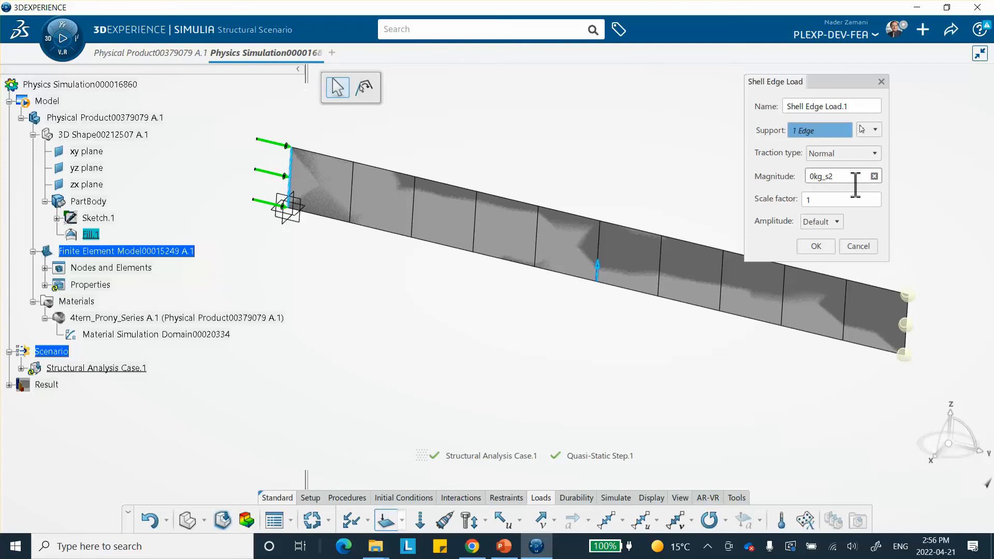
left_click_drag(835, 182, 747, 190)
type("10000")
left_click(835, 199)
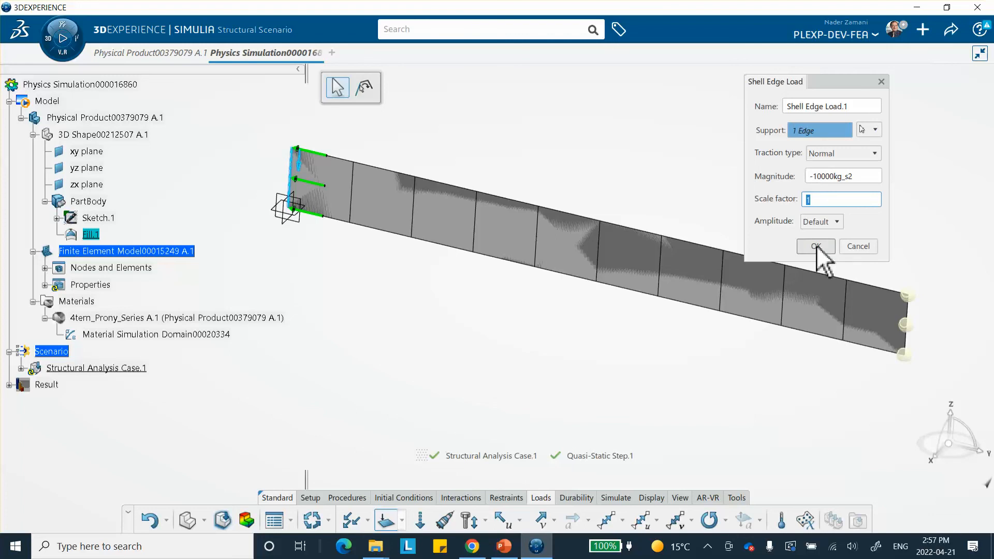
left_click(823, 259)
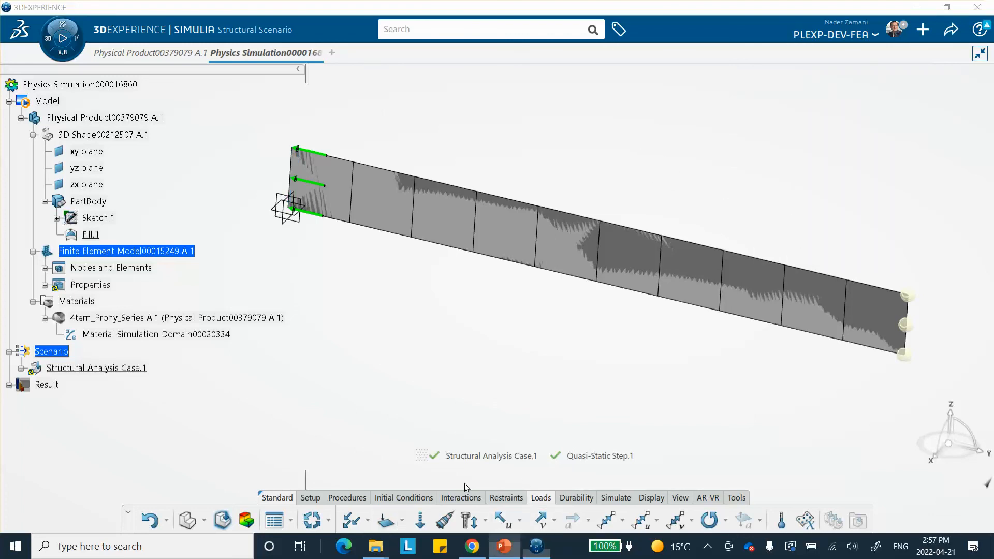
Step: Review the reference slide with the creep experiment data and return to the simulation
left_click(504, 547)
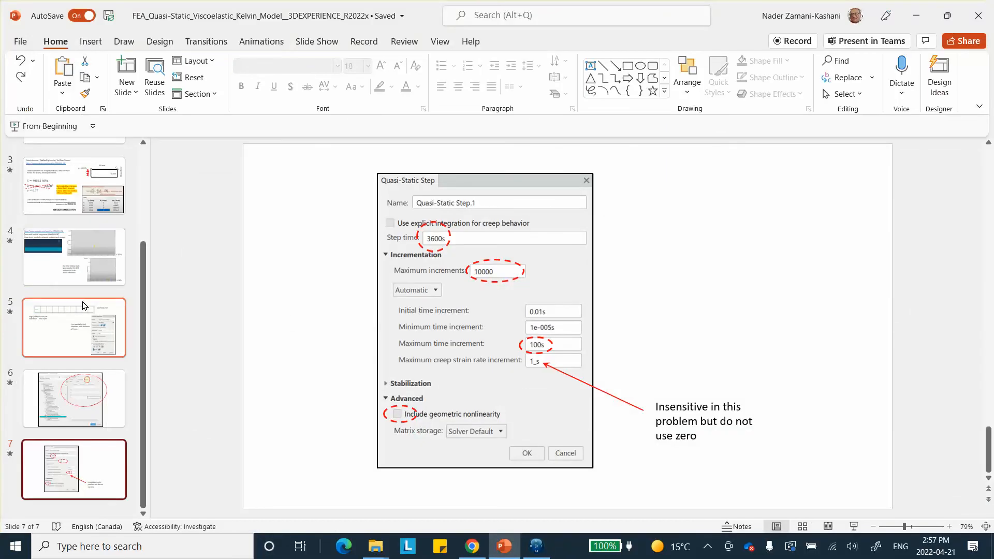
left_click(78, 197)
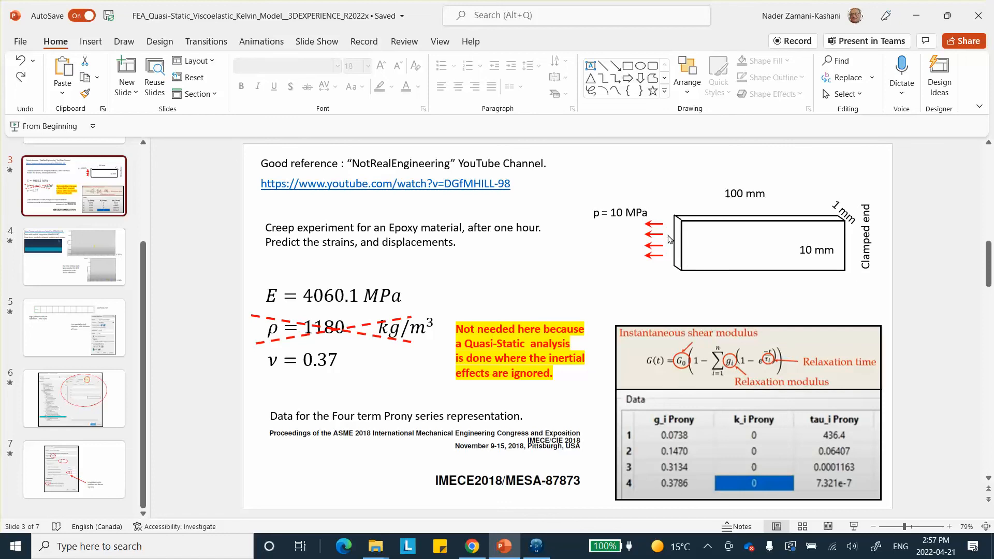
left_click(919, 18)
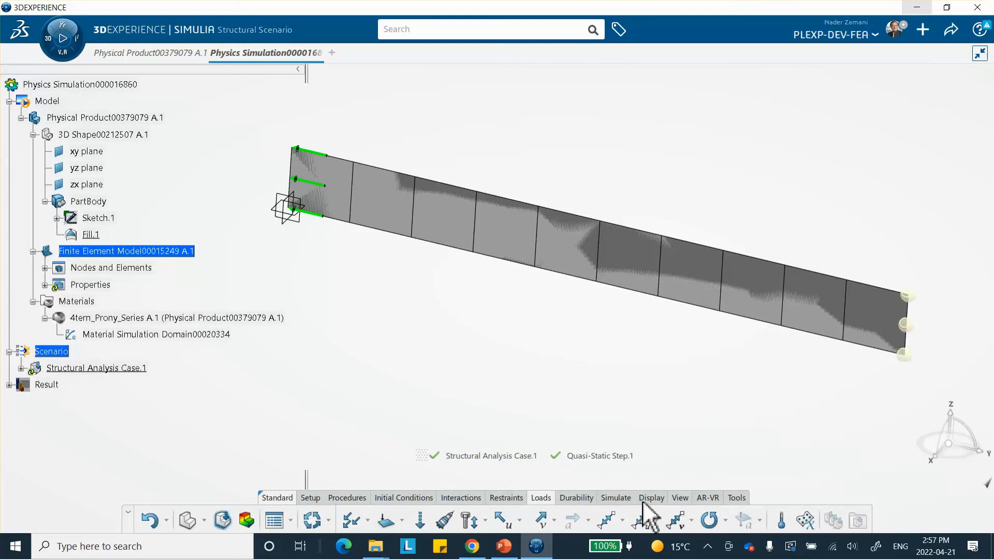
Step: Create a whole-model field output requesting S stress components and E total strain components every 1 increment
left_click(615, 498)
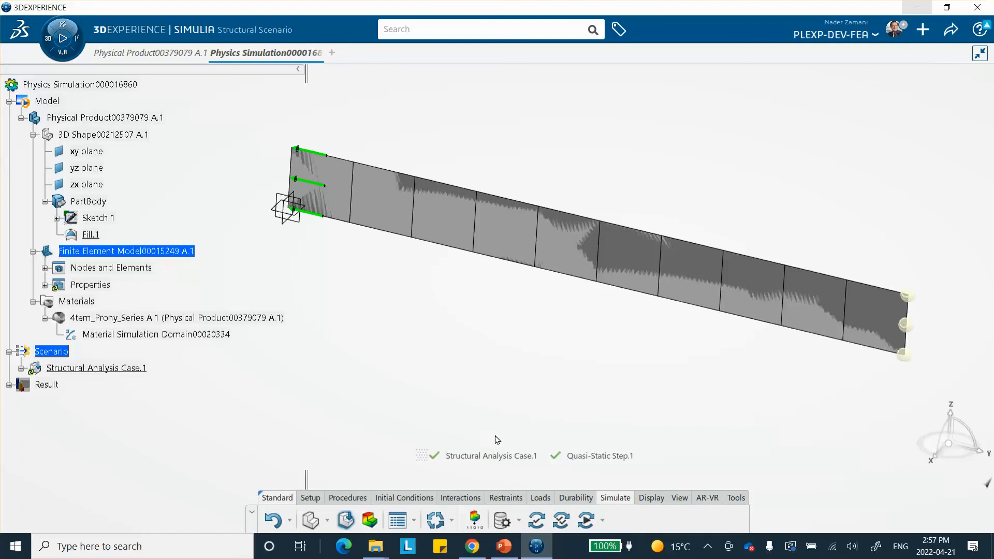
middle_click_drag(542, 364, 494, 340)
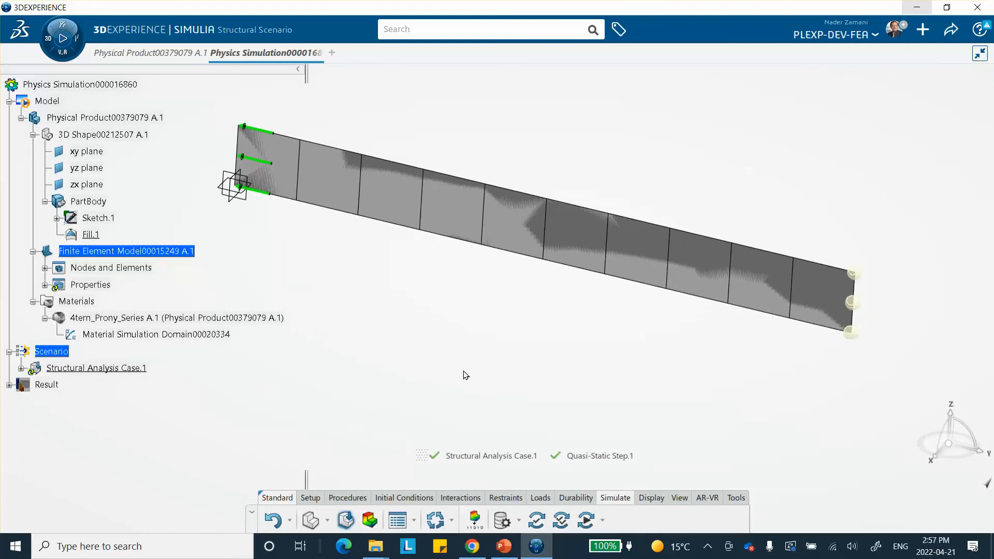
left_click(474, 521)
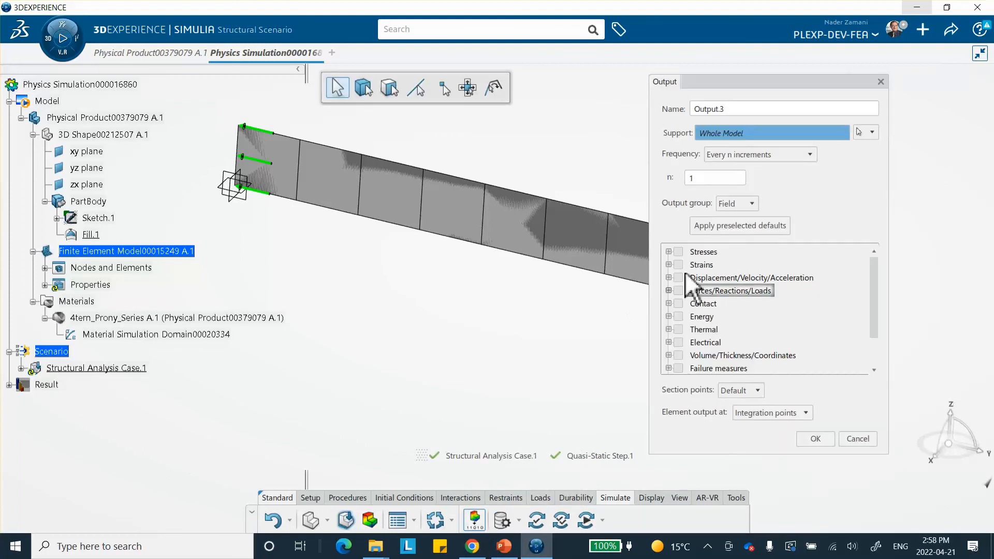
left_click(668, 252)
left_click(685, 265)
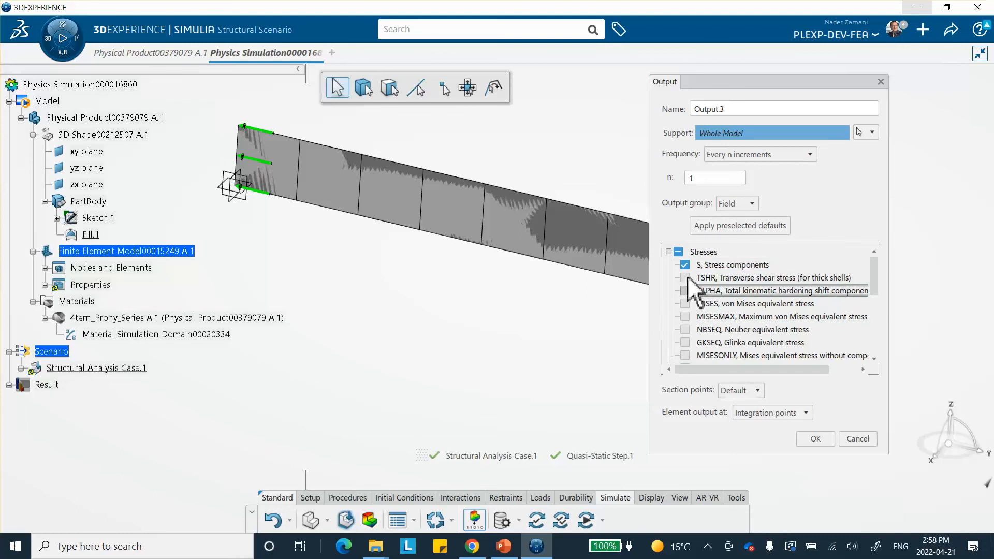
scroll(681, 290, "down", 1)
scroll(684, 299, "down", 1)
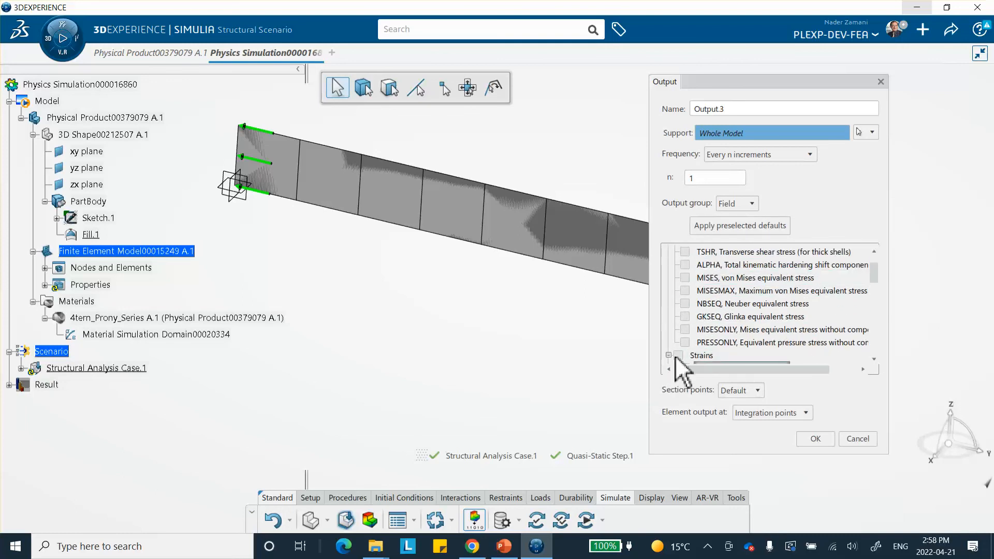
scroll(677, 365, "down", 2)
left_click(684, 342)
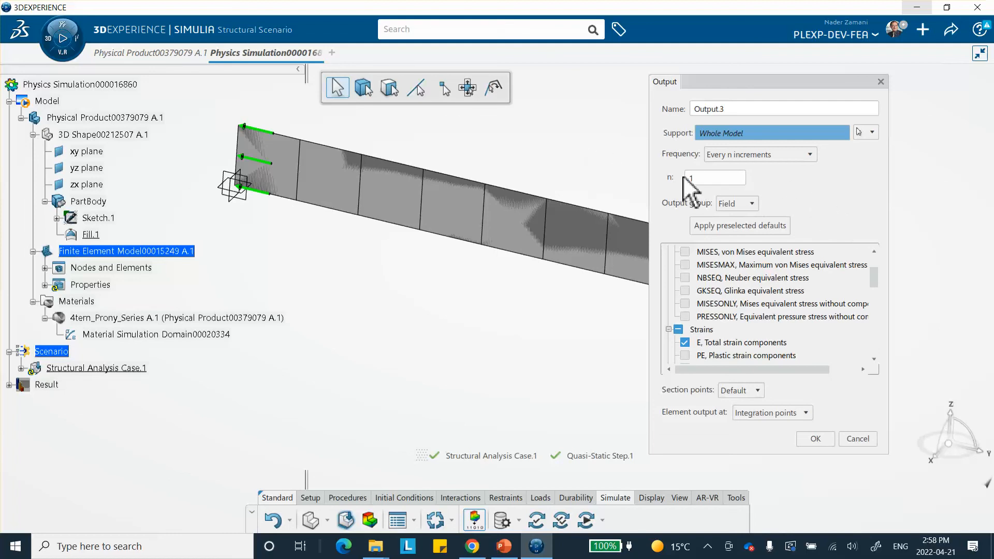
left_click(817, 439)
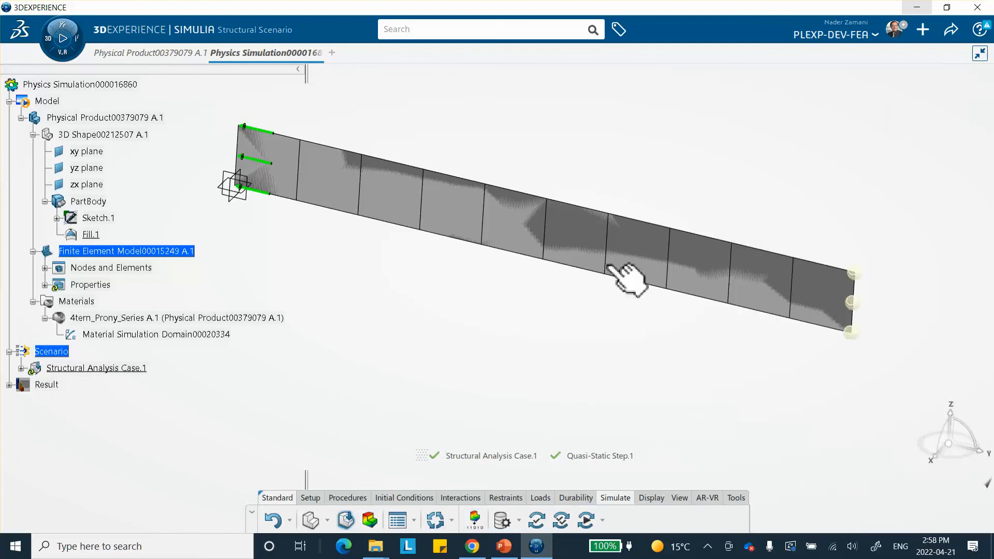
Step: Save the simulation and run the model and scenario checks
left_click(951, 30)
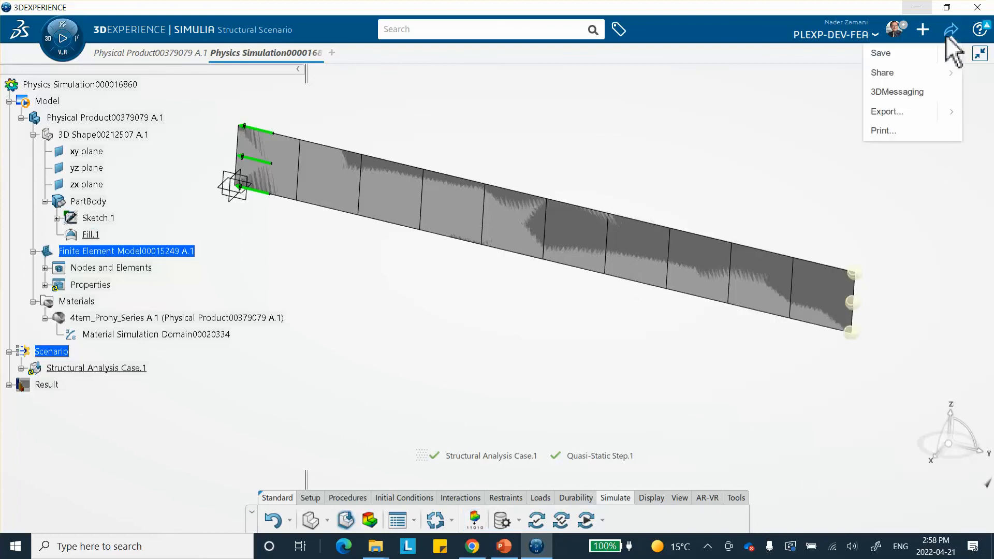
left_click(884, 55)
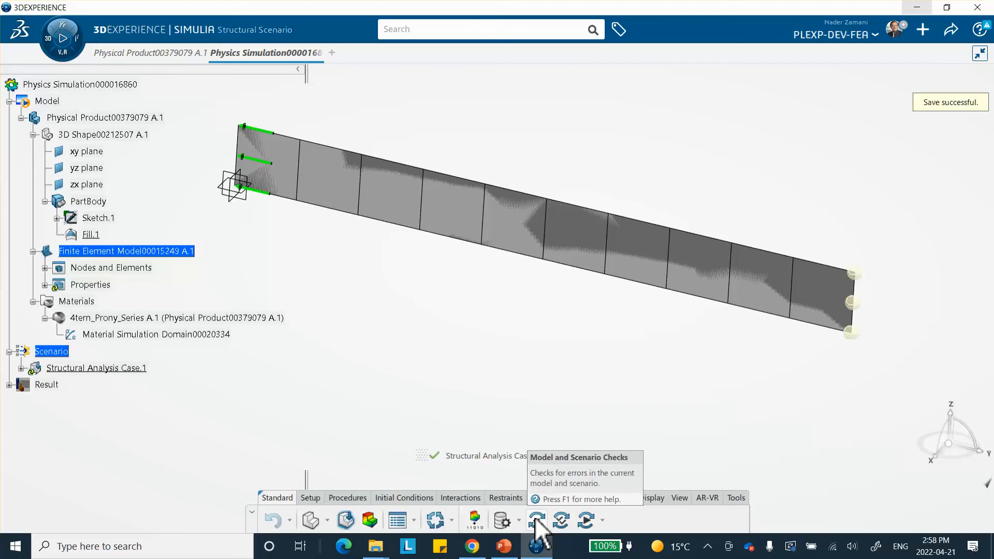
left_click(537, 519)
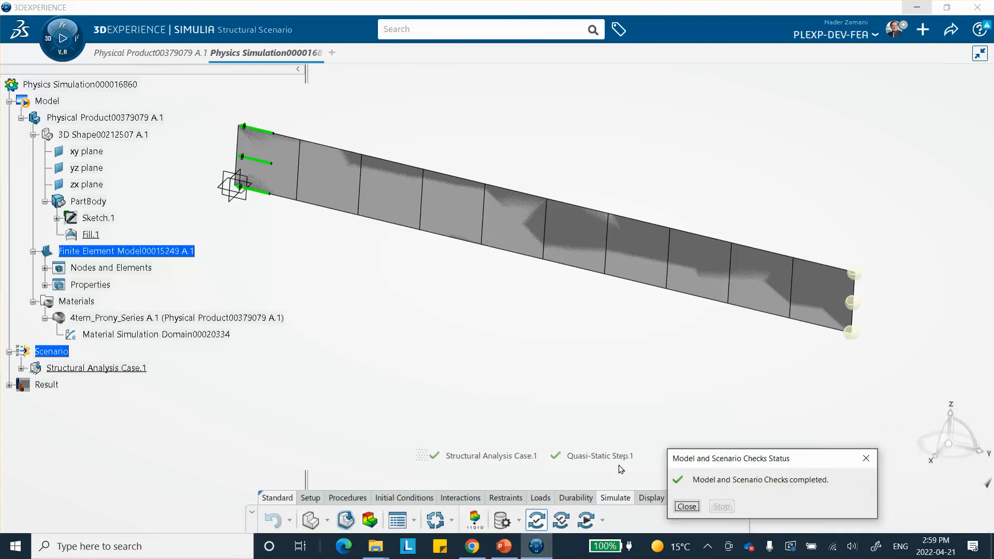
left_click(684, 509)
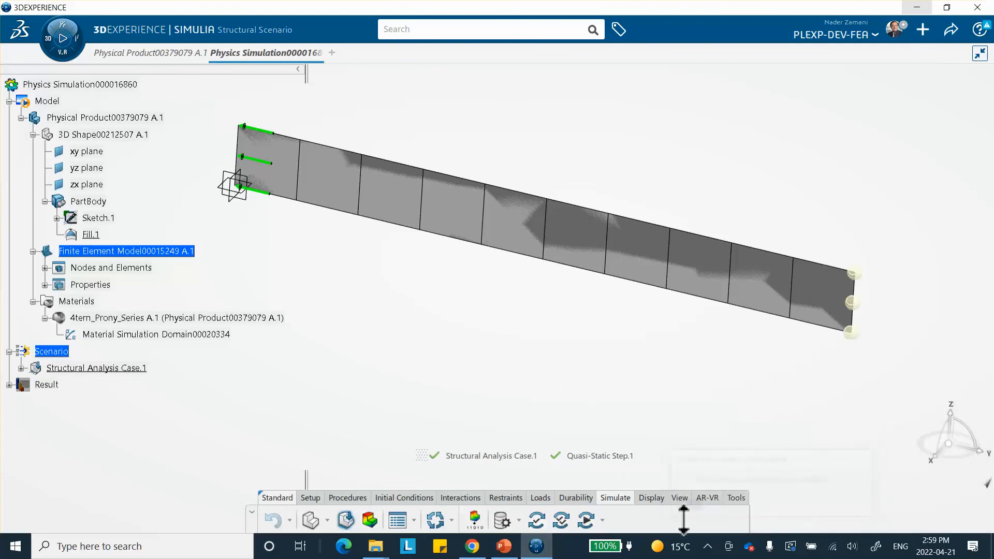
Step: Run the simulation checks locally on 4 cores and close the status window
left_click(563, 521)
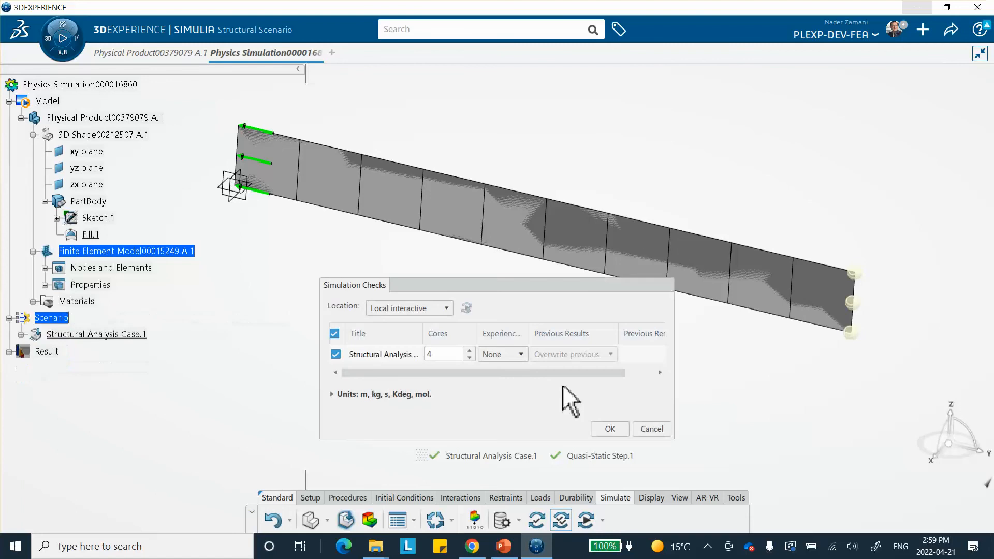
left_click(610, 429)
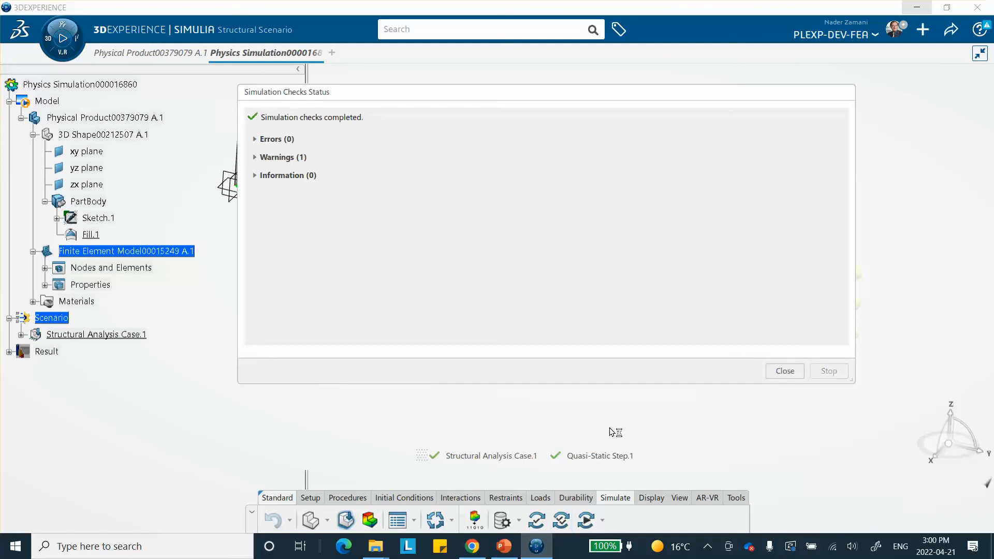
left_click(785, 371)
Step: Run the simulation locally, review the solver iterations, and close the status window
left_click(583, 520)
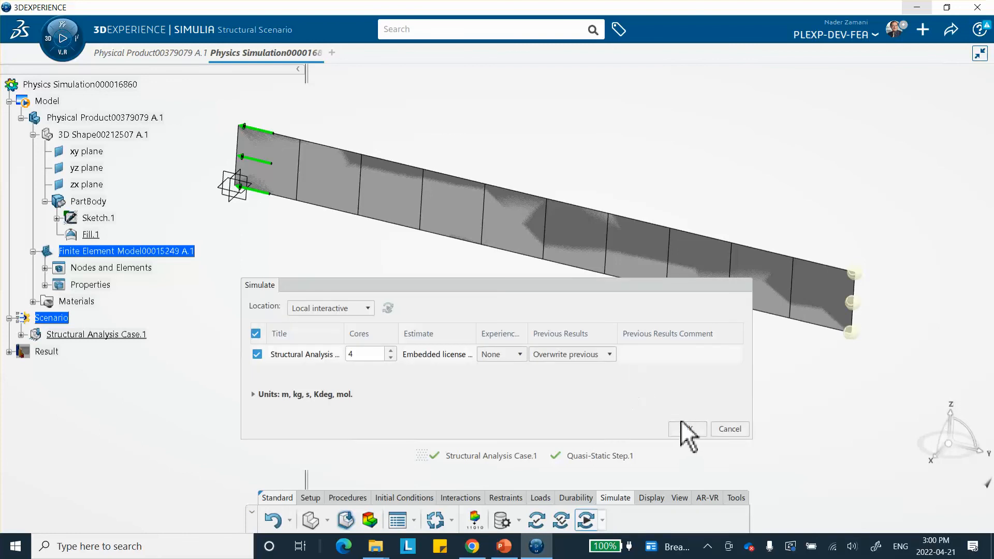
left_click(688, 429)
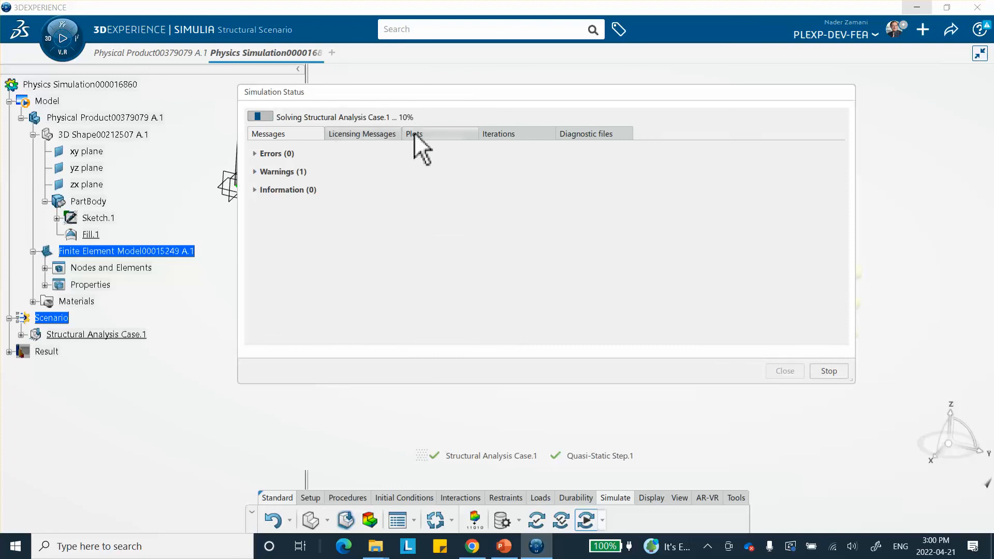
left_click(507, 135)
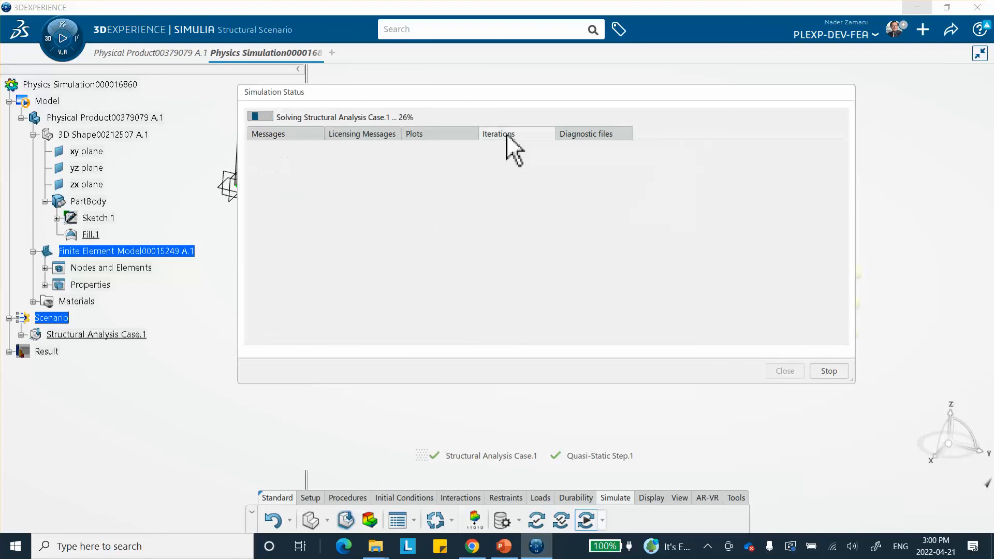
scroll(725, 222, "down", 2)
scroll(642, 244, "down", 12)
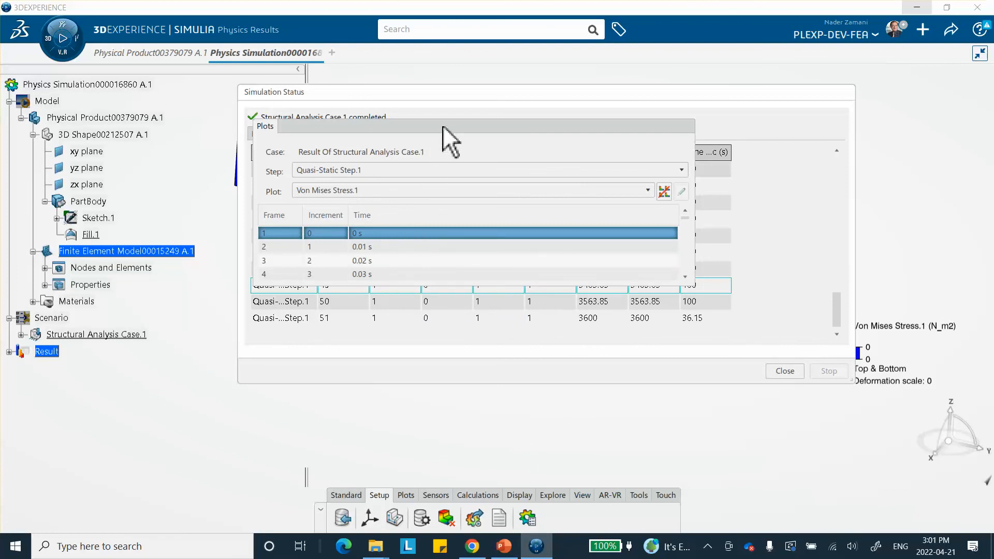
left_click(599, 126)
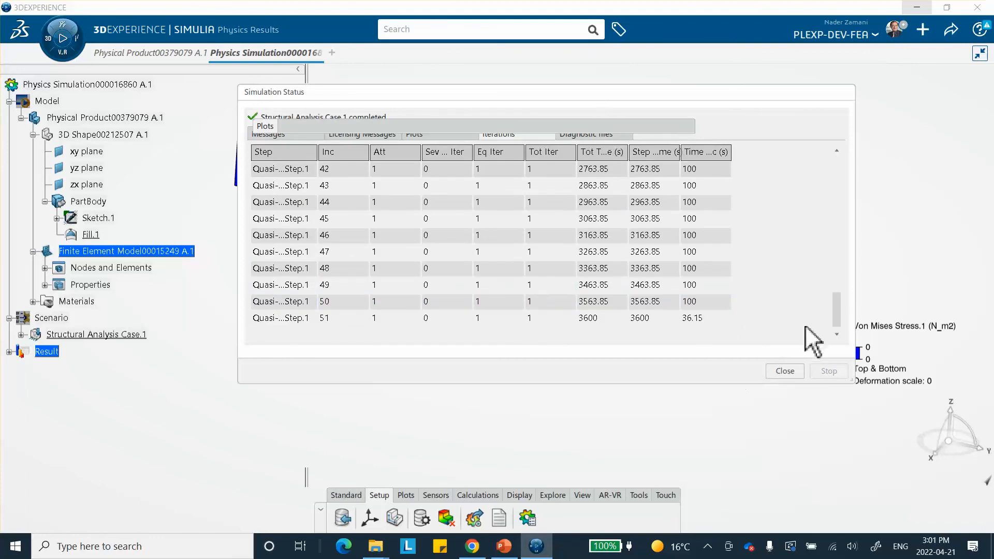
left_click(776, 371)
Step: Step through the von Mises stress plot frames up to the final frame at 3600 s
left_click(564, 126)
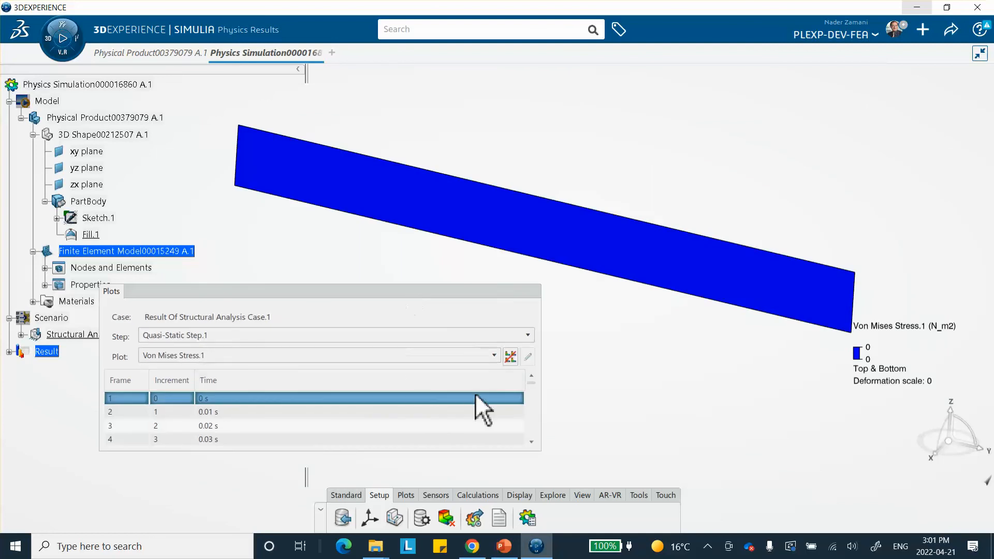
middle_click_drag(769, 282, 752, 257)
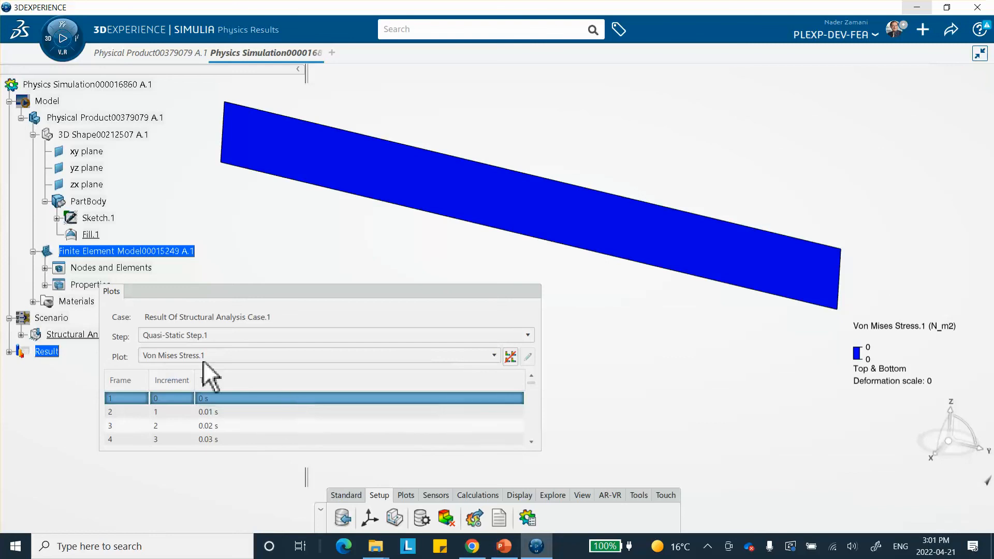
left_click(204, 412)
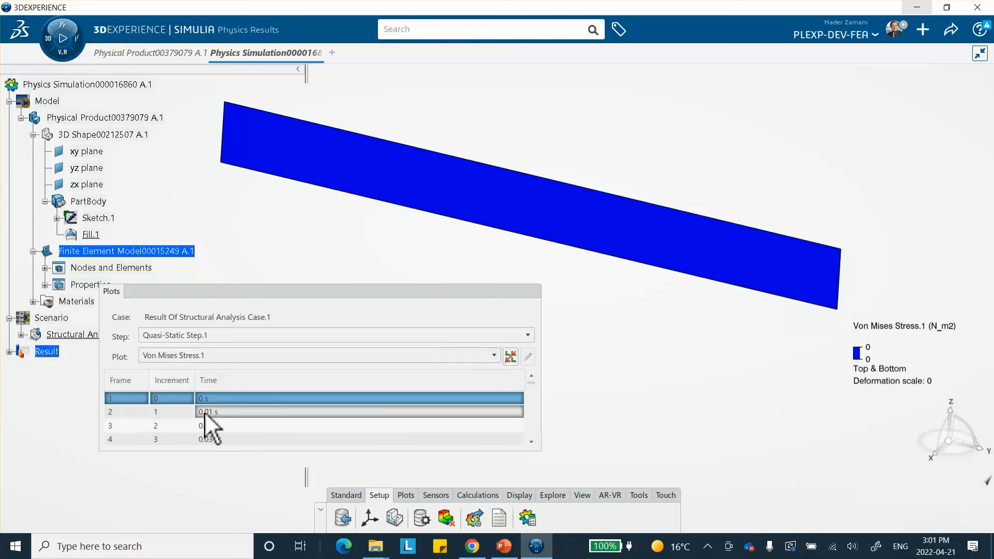
left_click(213, 425)
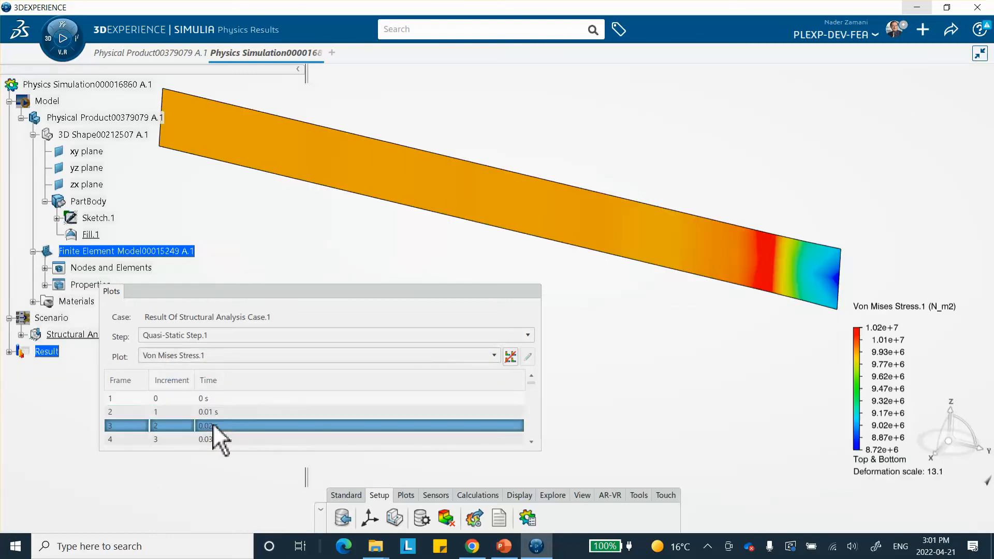
left_click(216, 438)
scroll(383, 383, "down", 3)
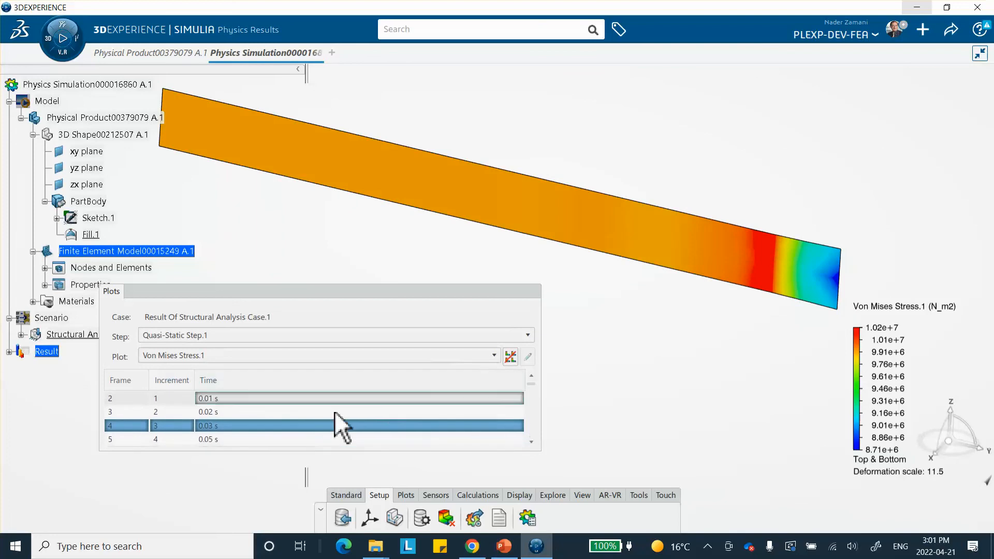
scroll(244, 443, "down", 15)
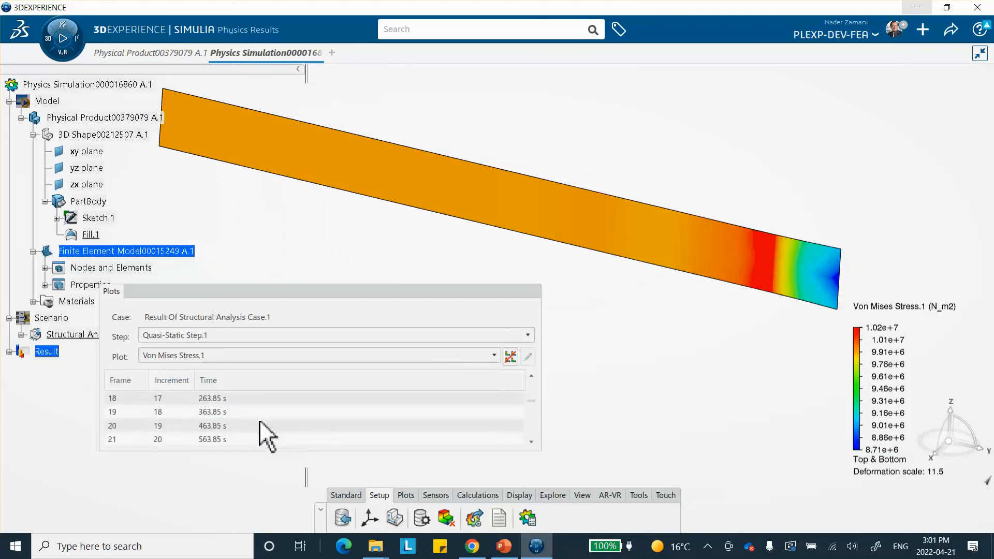
scroll(242, 428, "down", 10)
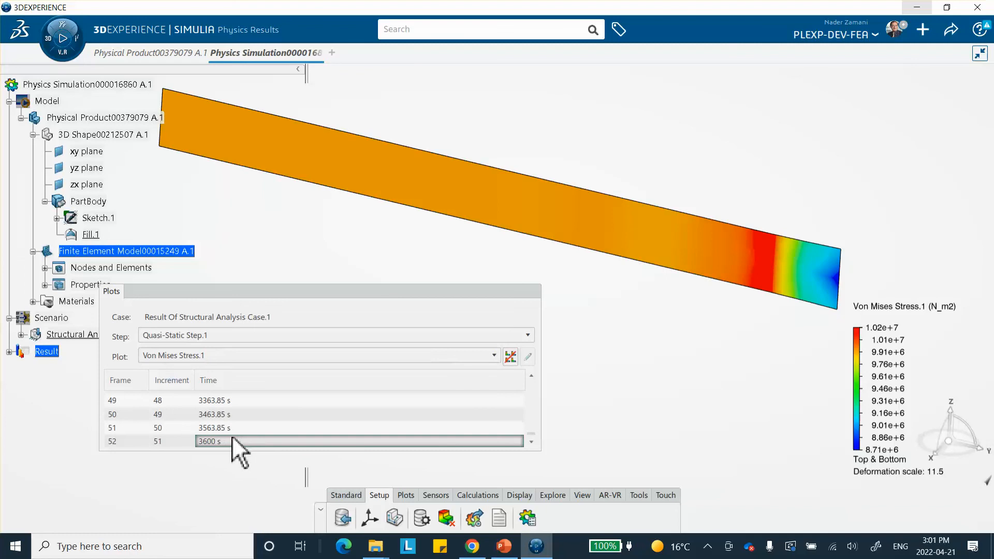
left_click(227, 440)
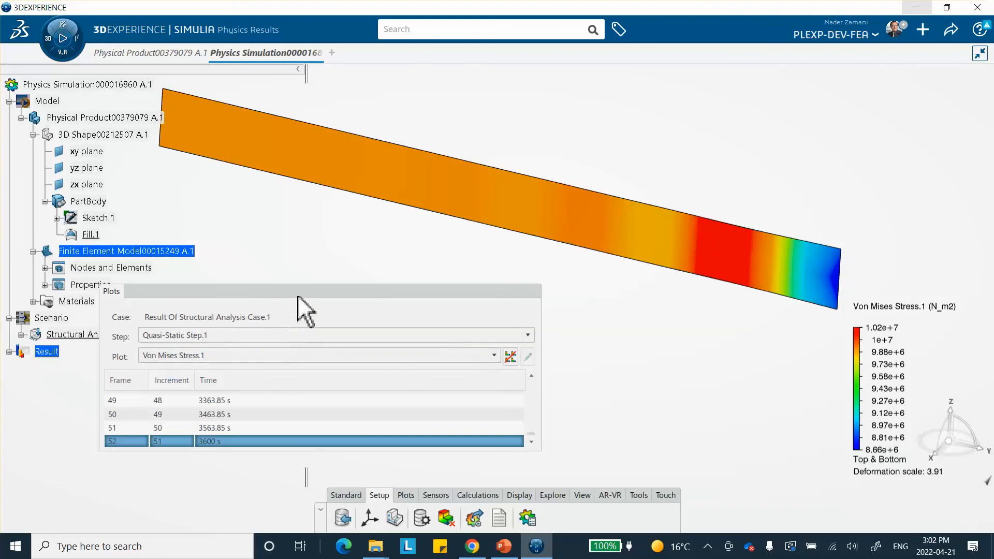
Step: Switch the plot to Displacement.1 and compare displacements at earlier frames back to 0.05 s
left_click(217, 356)
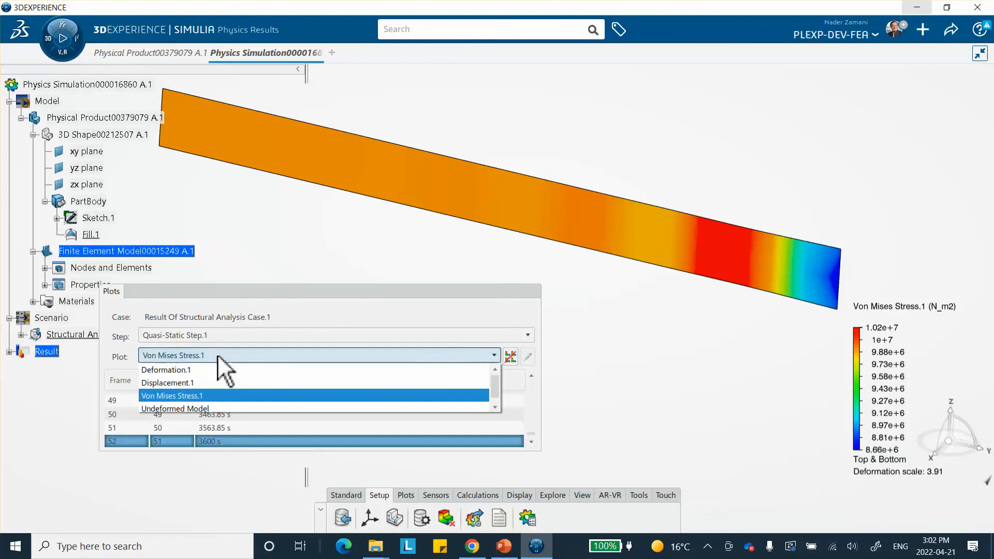
left_click(201, 383)
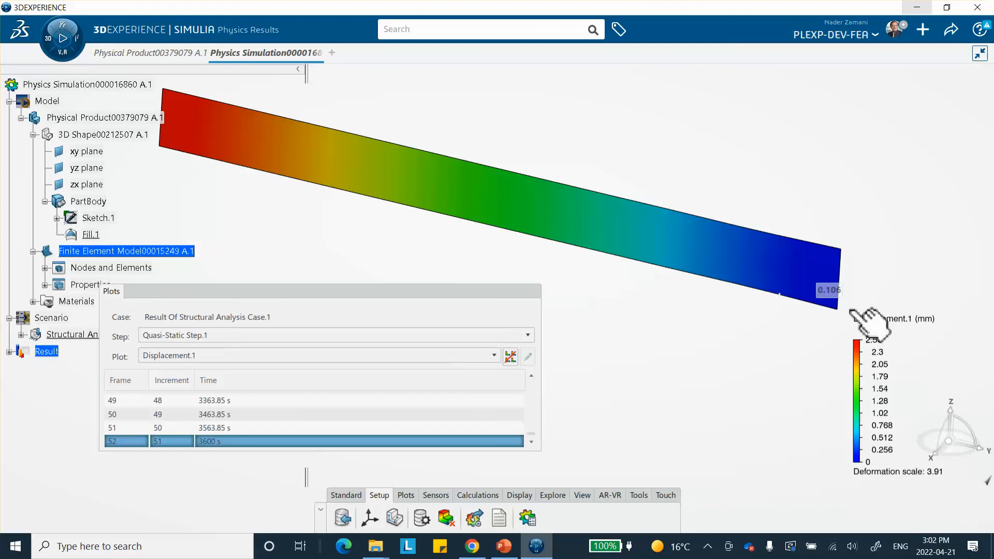
mouse_move(163, 145)
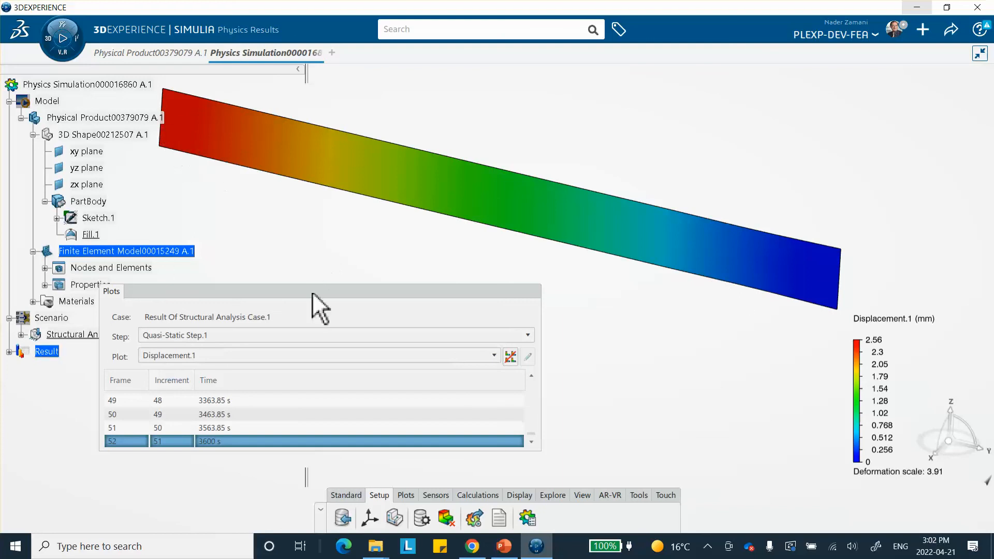
scroll(456, 431, "up", 8)
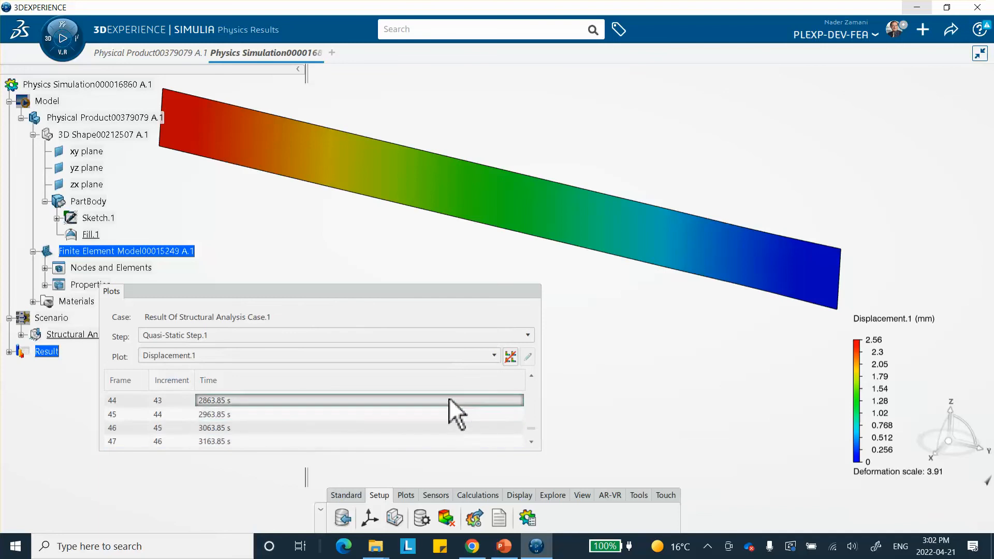
left_click(254, 414)
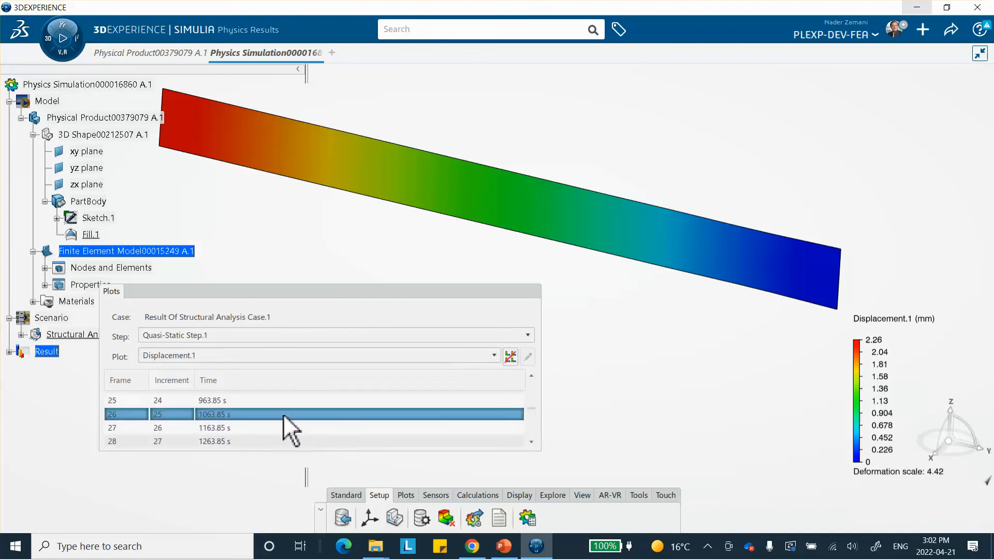
left_click(231, 401)
scroll(404, 409, "up", 5)
scroll(238, 412, "up", 2)
left_click(235, 412)
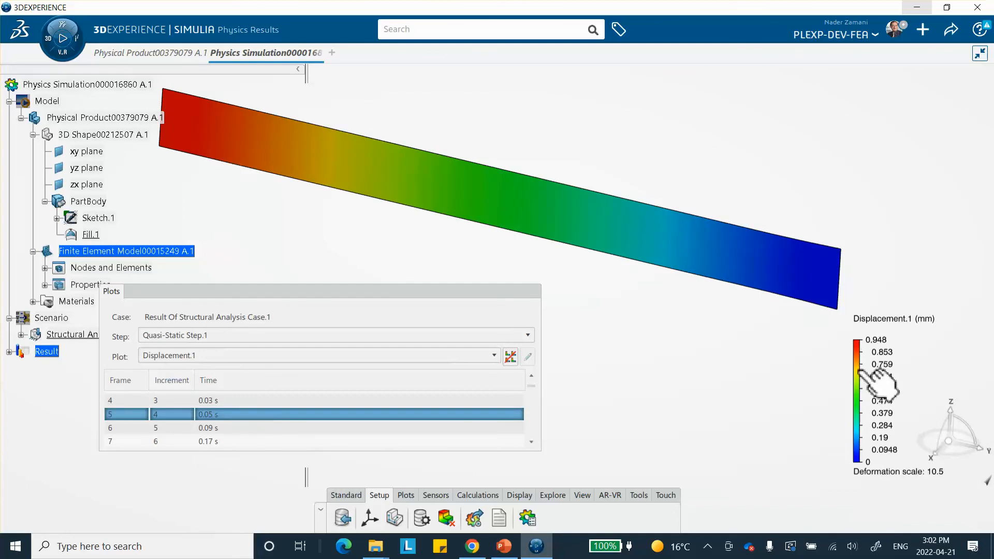
Step: Display the displacement plot at the first frame at 0 s and at the final frame at 3600 s
scroll(275, 409, "up", 1)
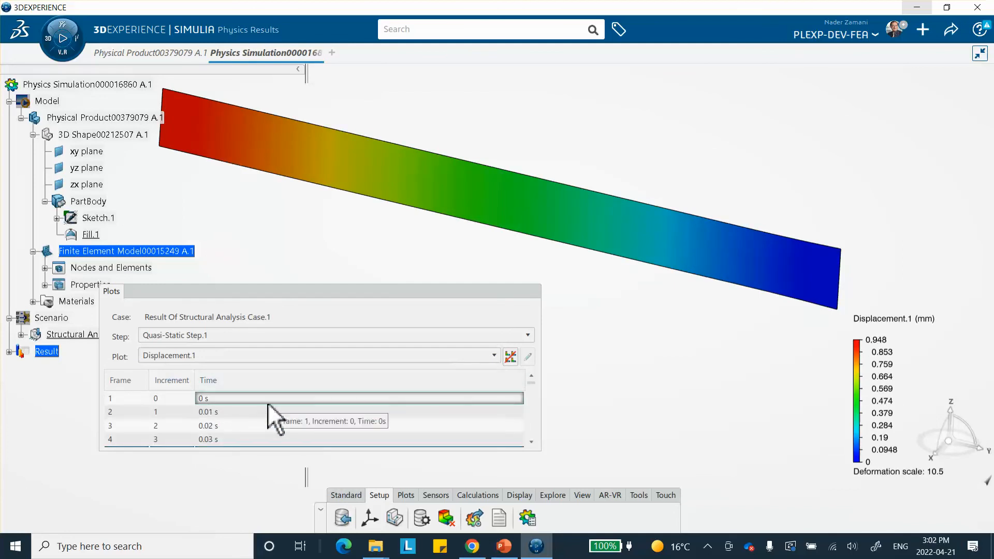
left_click(268, 403)
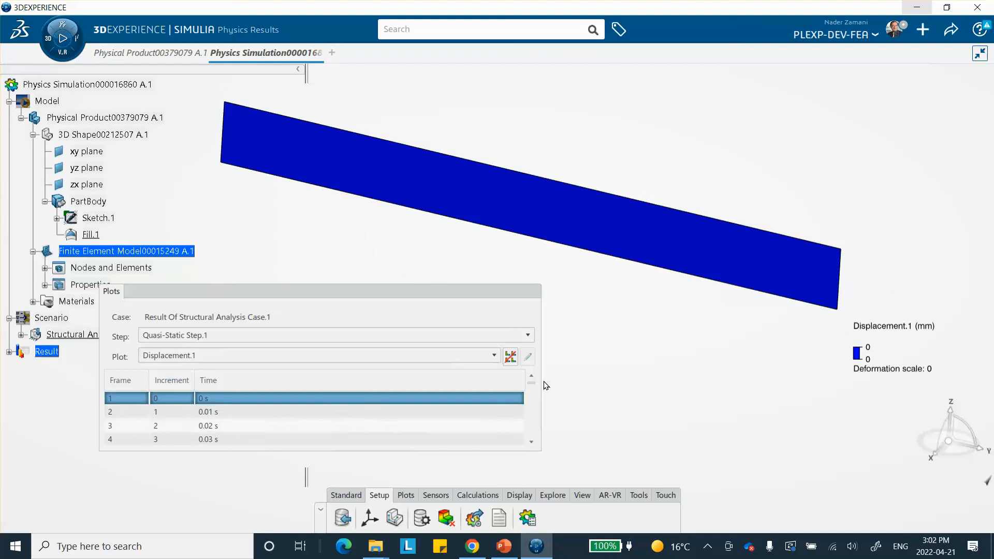
left_click_drag(531, 383, 525, 451)
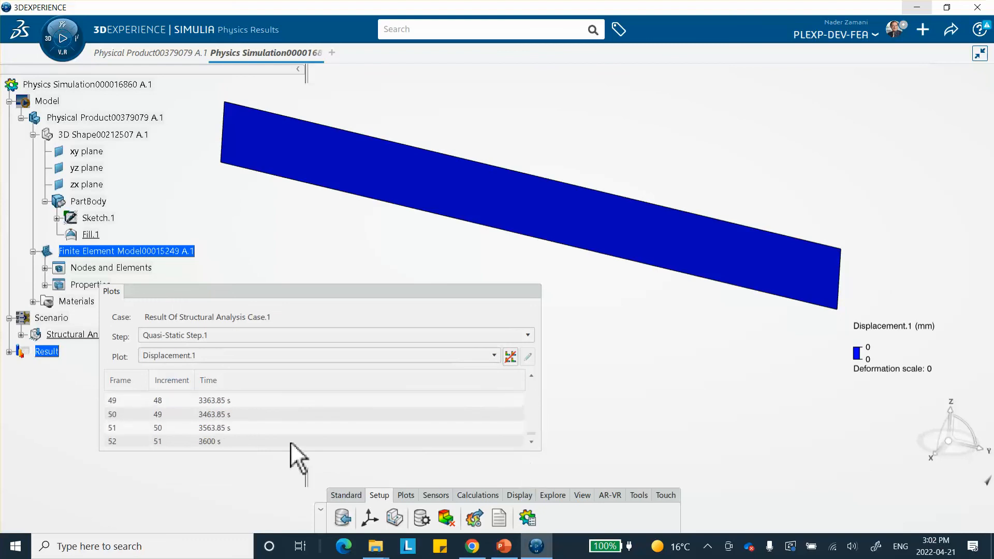
left_click(341, 441)
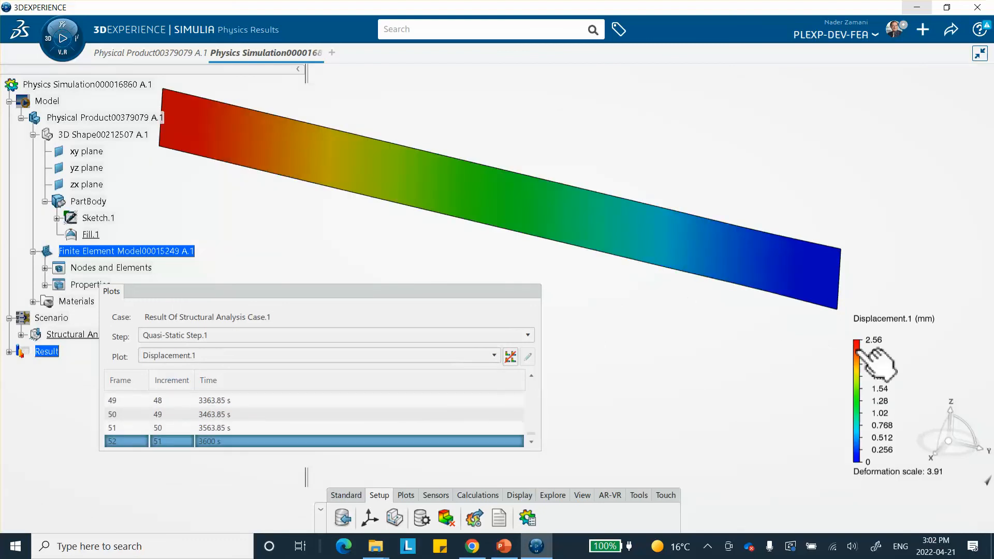
Step: Collapse the Plots panel and switch to the PowerPoint slide to review the reference time-history plots, then return
left_click(480, 287)
left_click(504, 546)
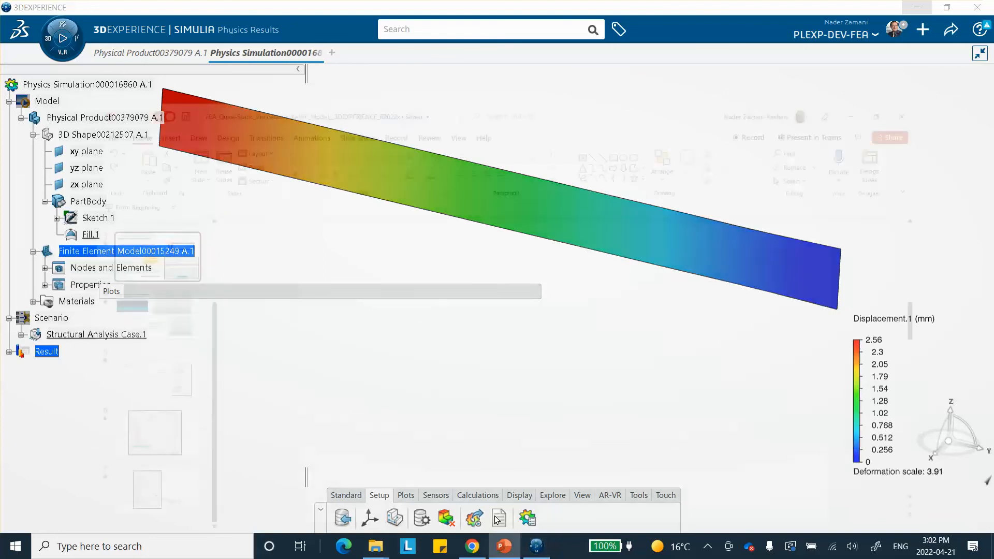
left_click(91, 281)
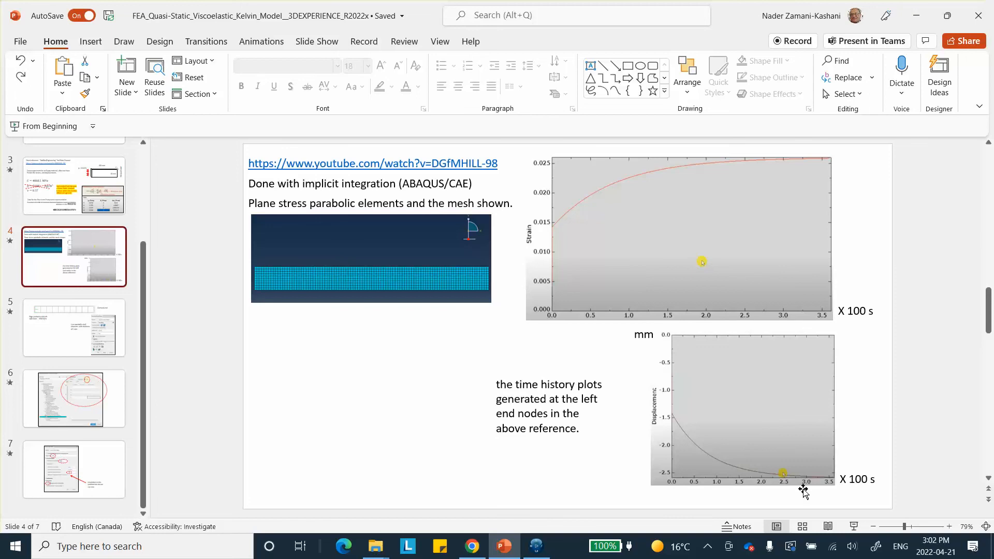
left_click(917, 20)
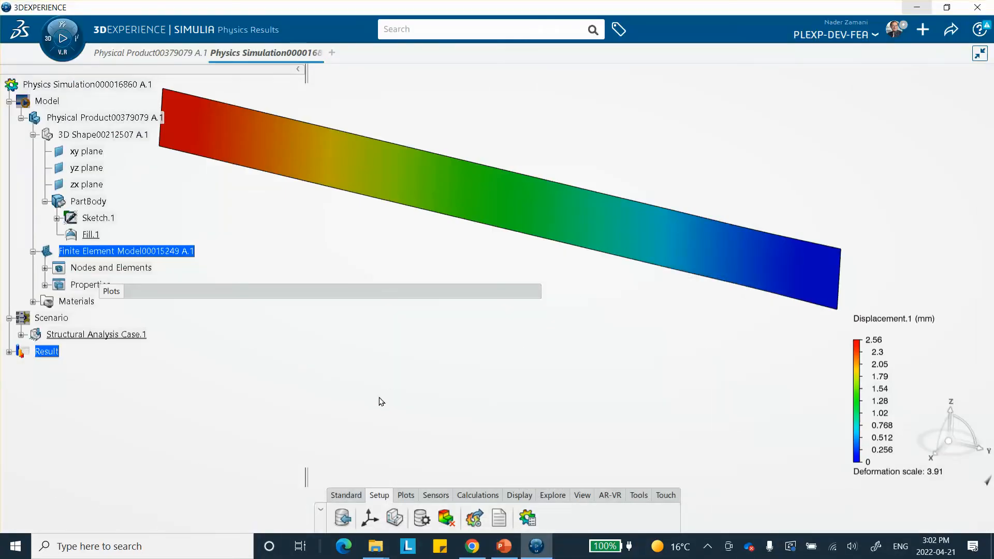
Step: Start an X-Y Plot from Field and pick a node at the strip's left end as its support
middle_click_drag(577, 325, 679, 344)
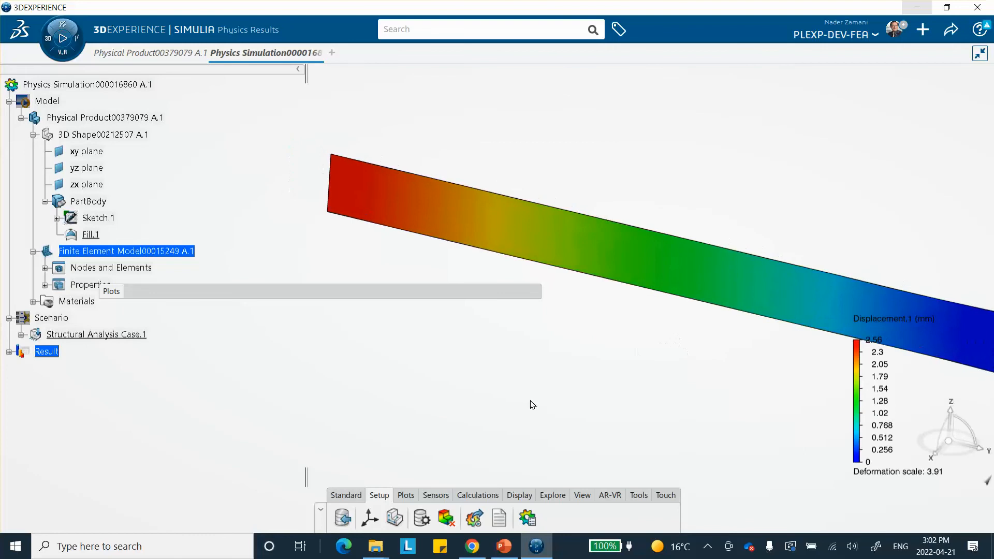
left_click(405, 495)
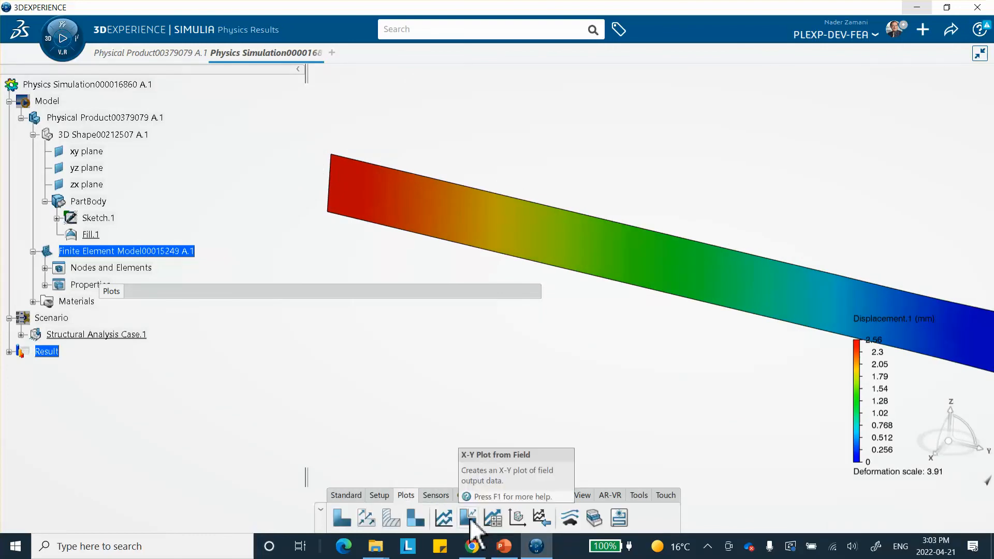
left_click(469, 518)
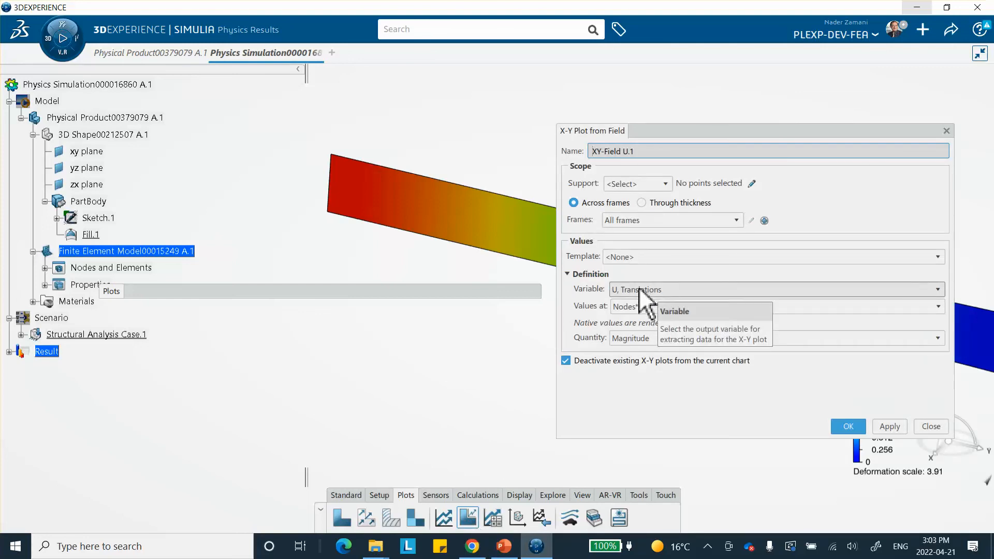
left_click(332, 195)
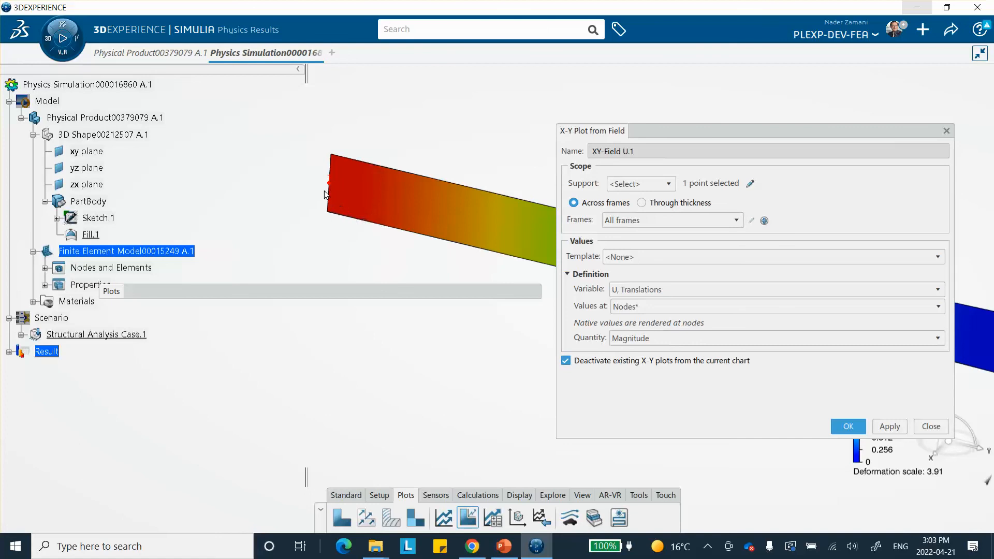
Step: Set the variable to U, Translations with quantity Vector Component 2 and apply to plot displacement across all frames
left_click(635, 292)
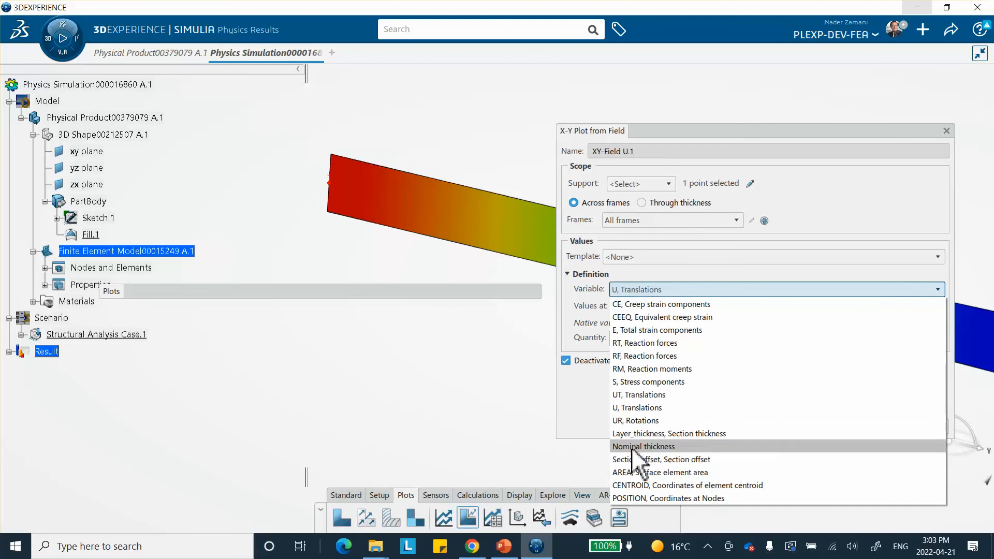
left_click(642, 408)
left_click(636, 303)
left_click(636, 305)
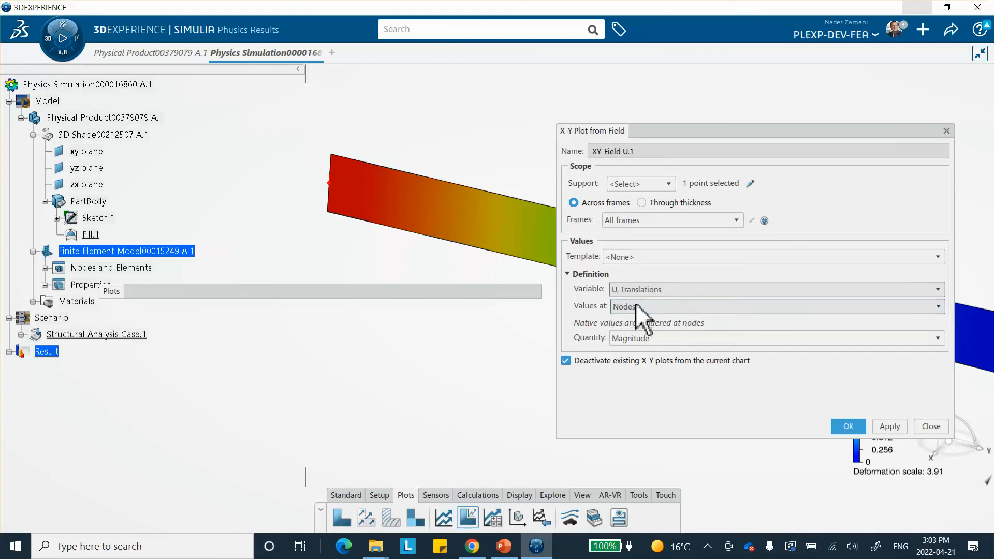
left_click(644, 338)
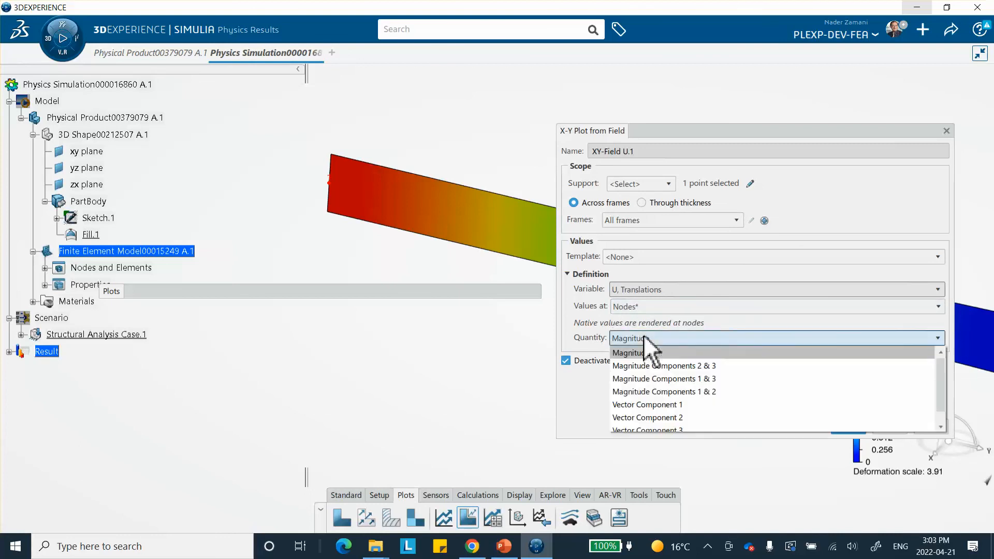
left_click(659, 418)
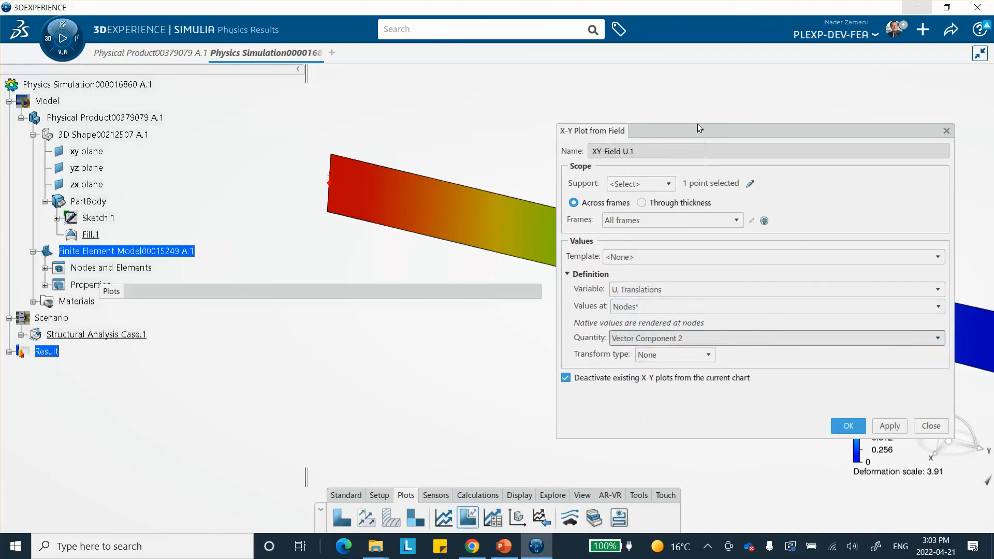
left_click_drag(698, 132, 649, 74)
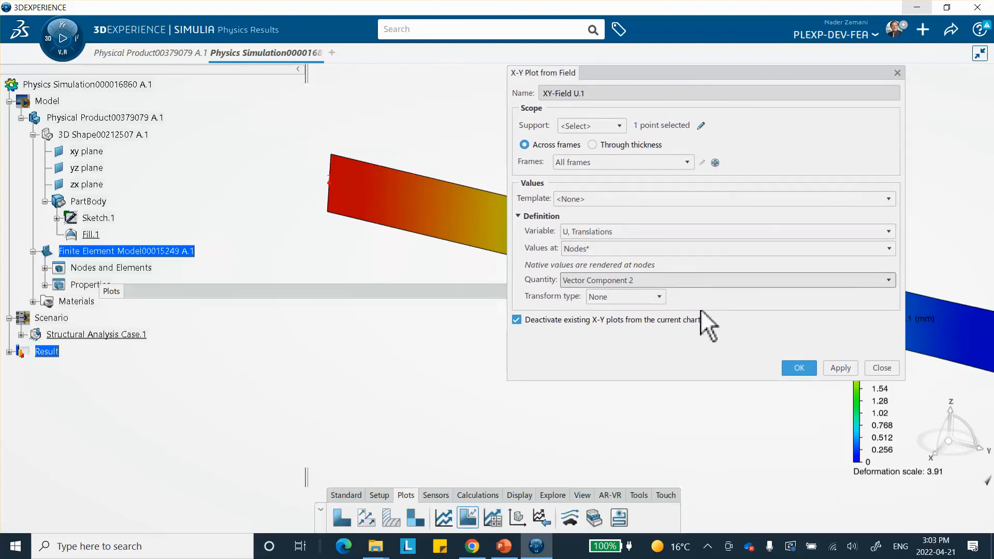
left_click(840, 369)
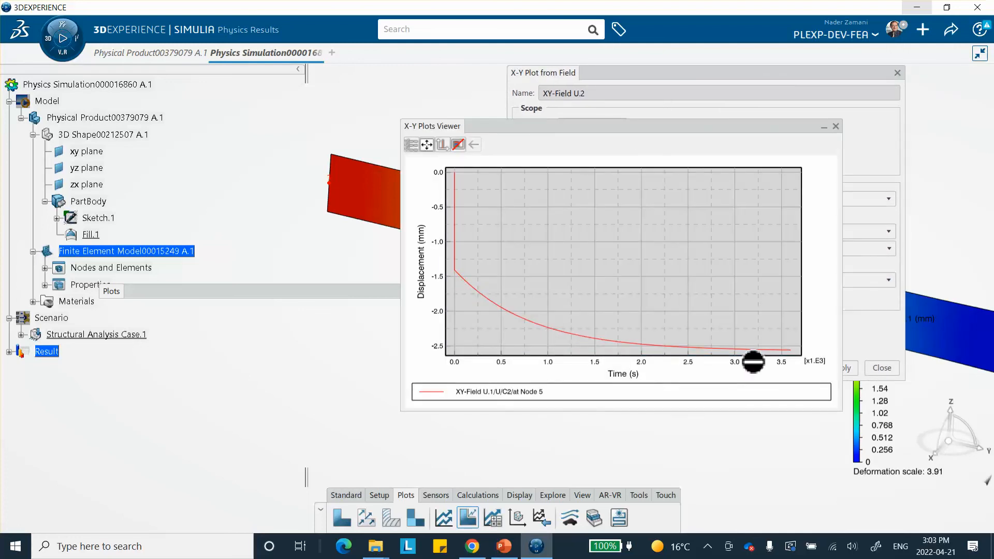
Step: Switch to the PowerPoint slide to compare the reference displacement history, then return to the simulation
mouse_move(491, 303)
mouse_move(502, 546)
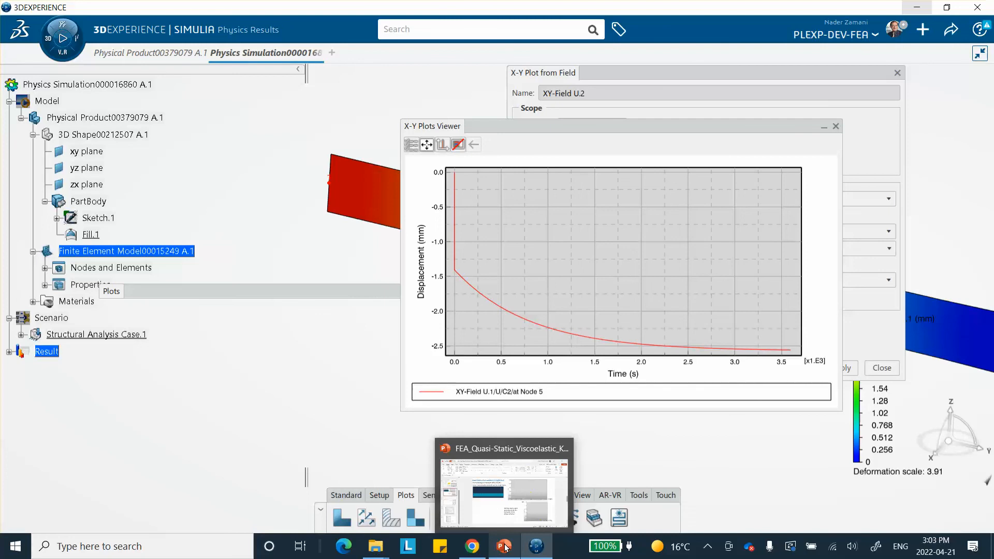
left_click(504, 546)
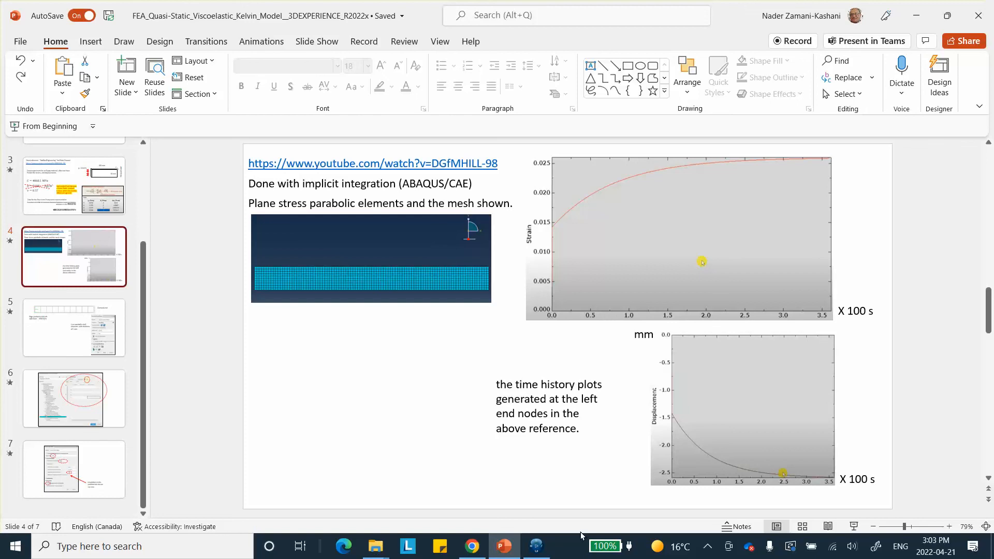
mouse_move(506, 547)
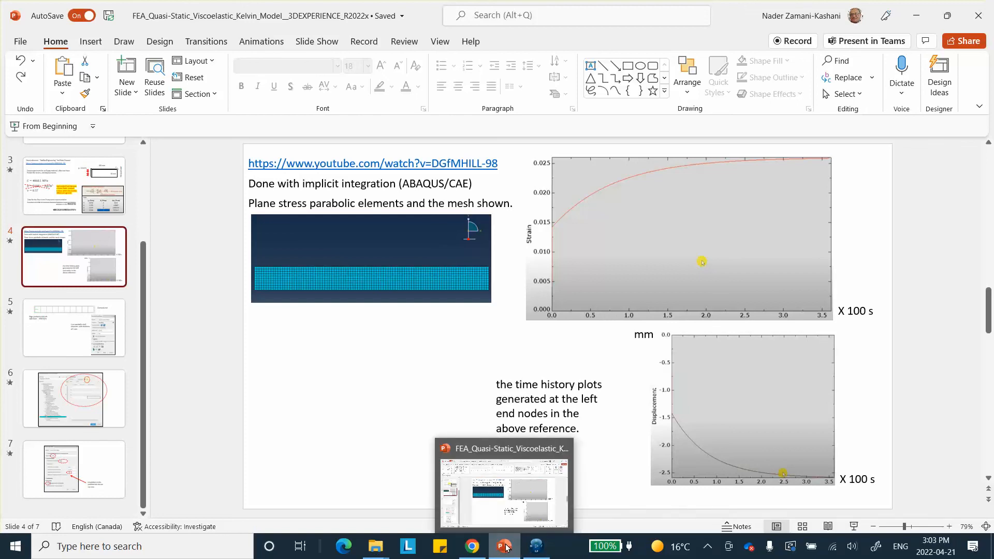
left_click(506, 548)
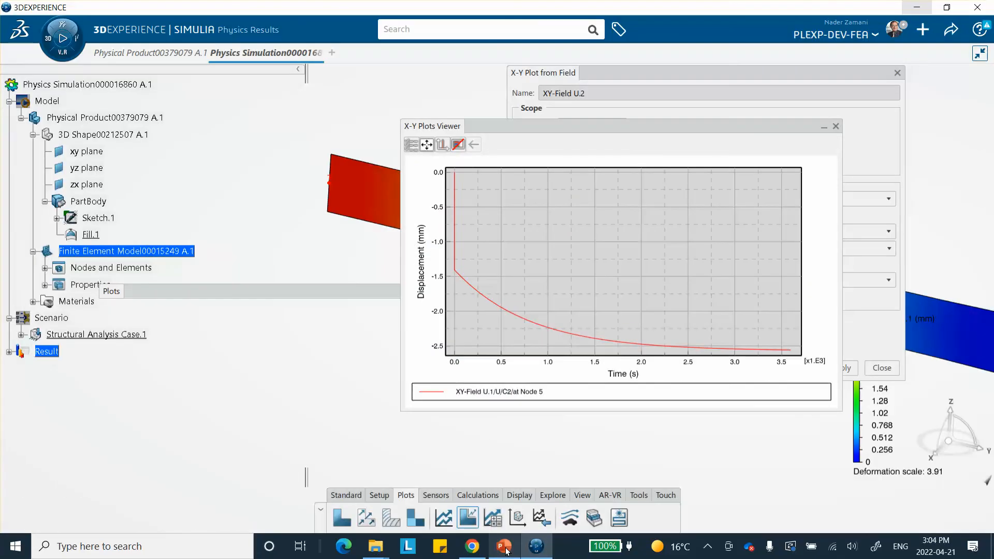
Step: Close the plots viewer and apply a new X-Y plot of E, Total strain components with quantity Tensor Component 22
left_click(836, 126)
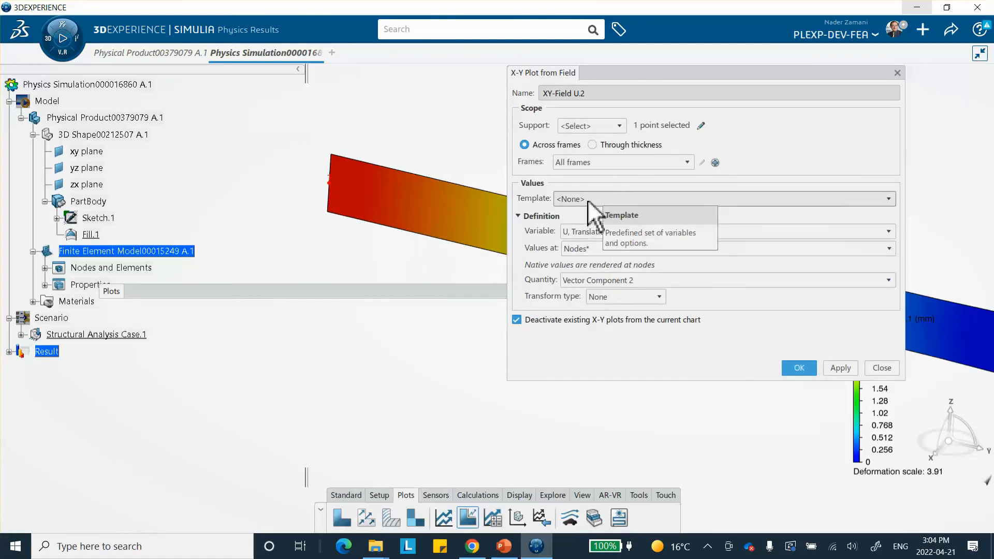
left_click(605, 233)
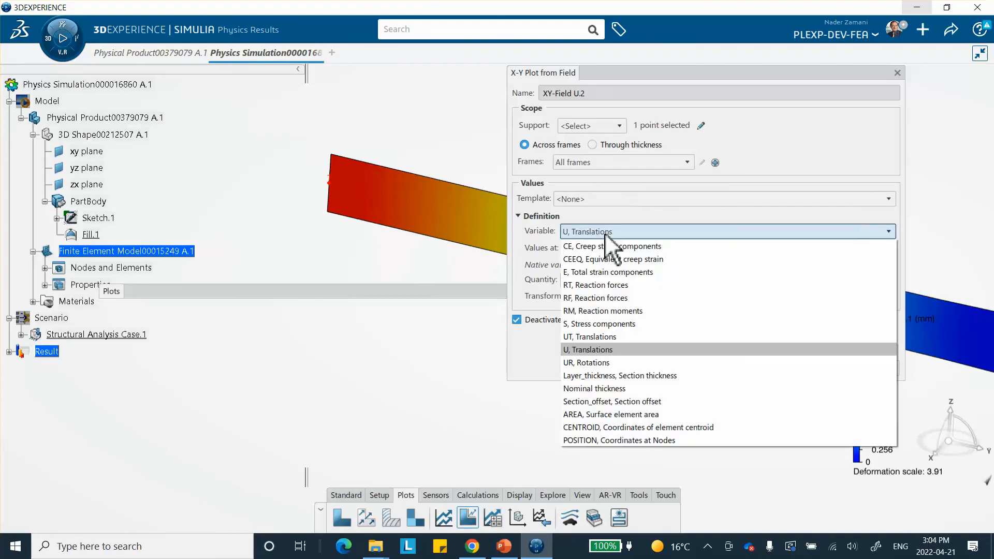
left_click(606, 272)
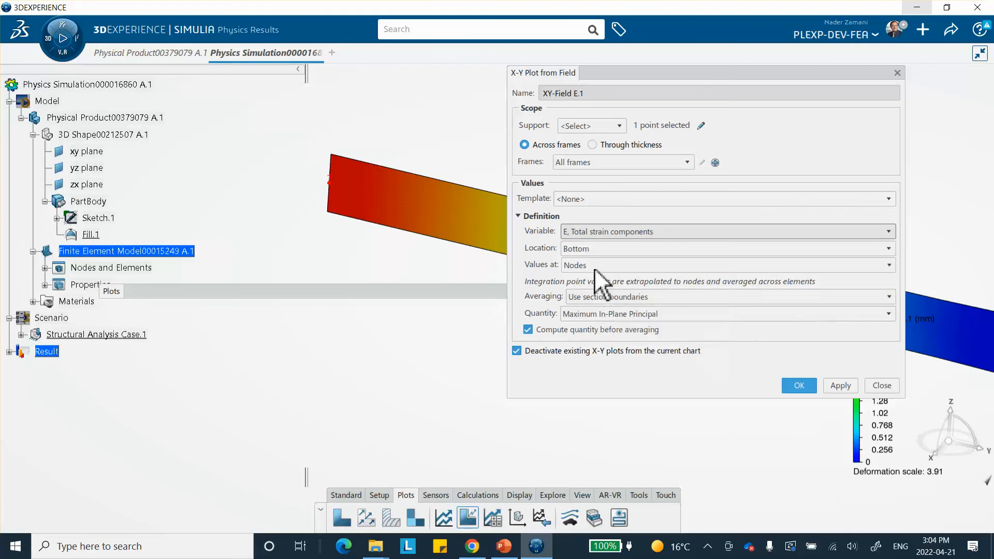
left_click(598, 313)
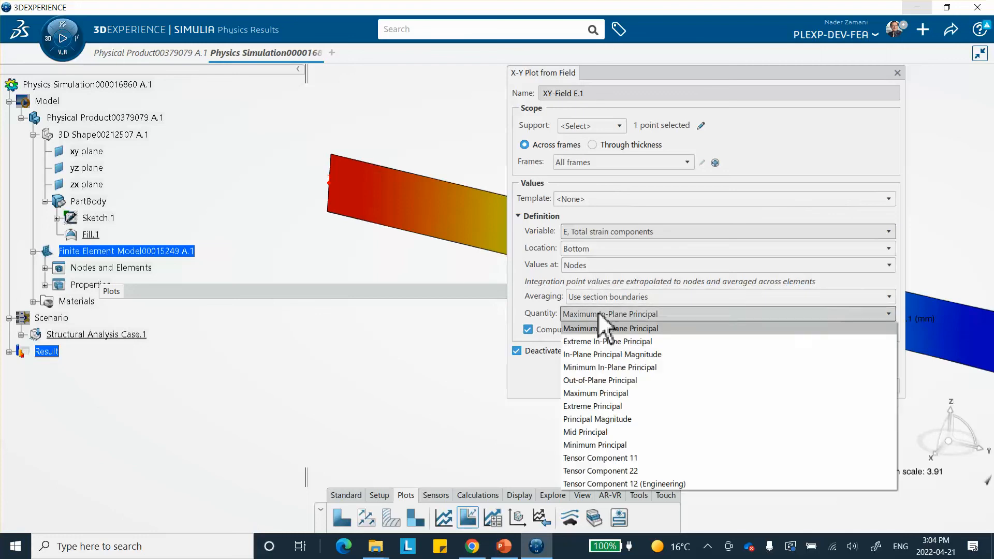
left_click(600, 471)
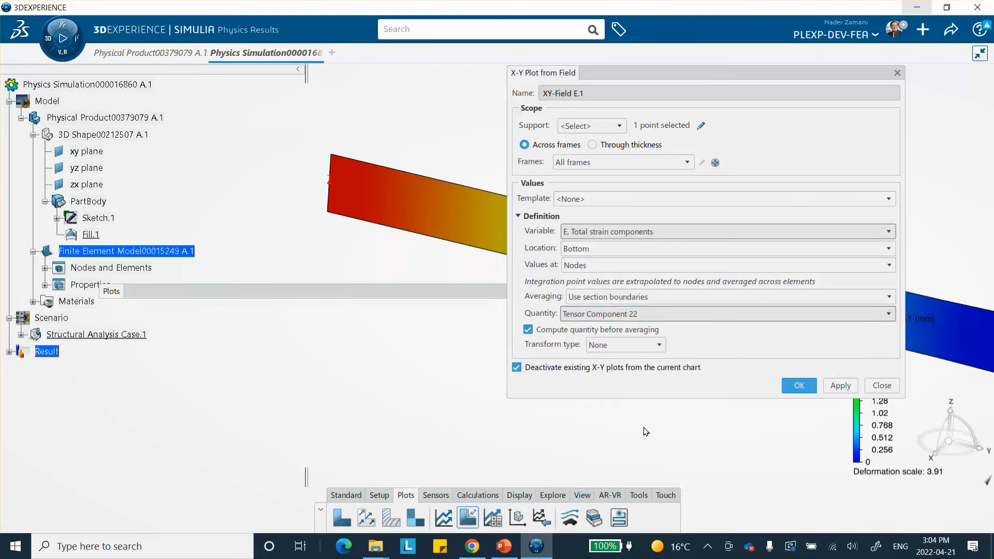
left_click(839, 386)
mouse_move(459, 274)
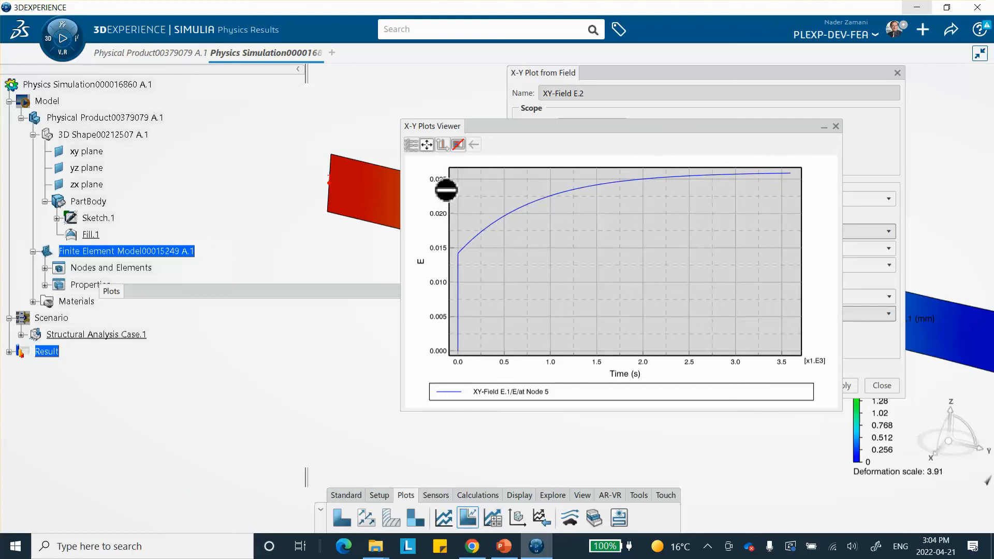
Step: Compare the strain history with the reference slide in PowerPoint, then collapse the X-Y Plots Viewer
left_click(505, 546)
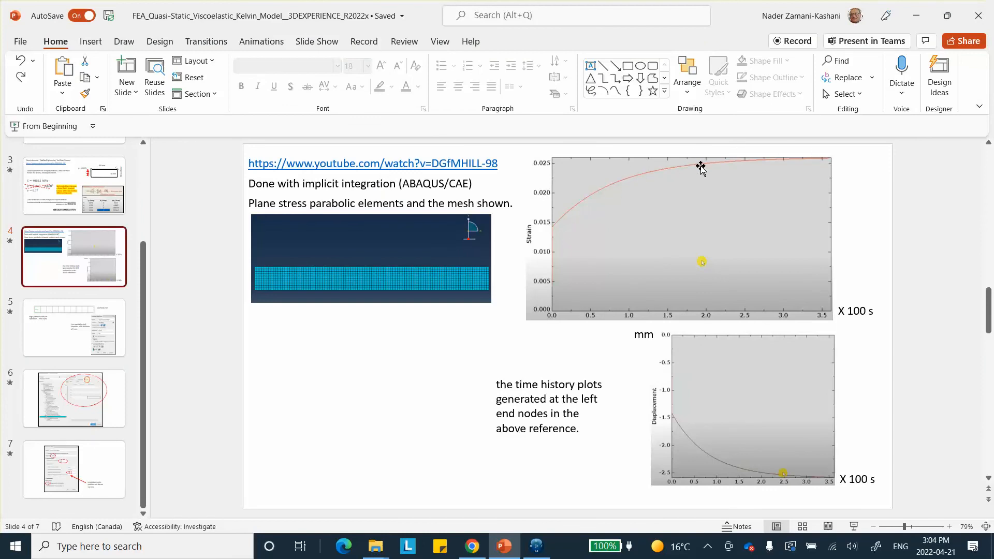
left_click(503, 550)
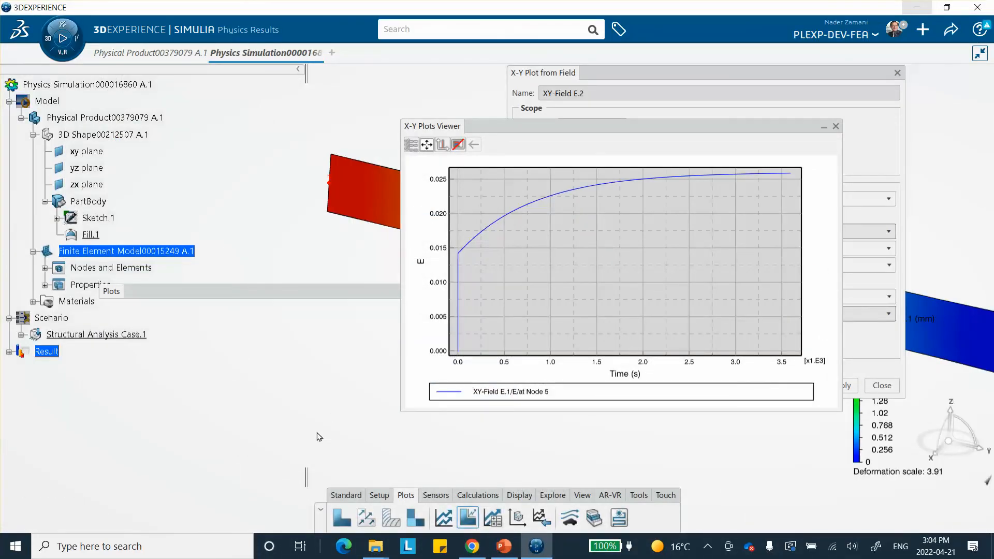
double_click(593, 127)
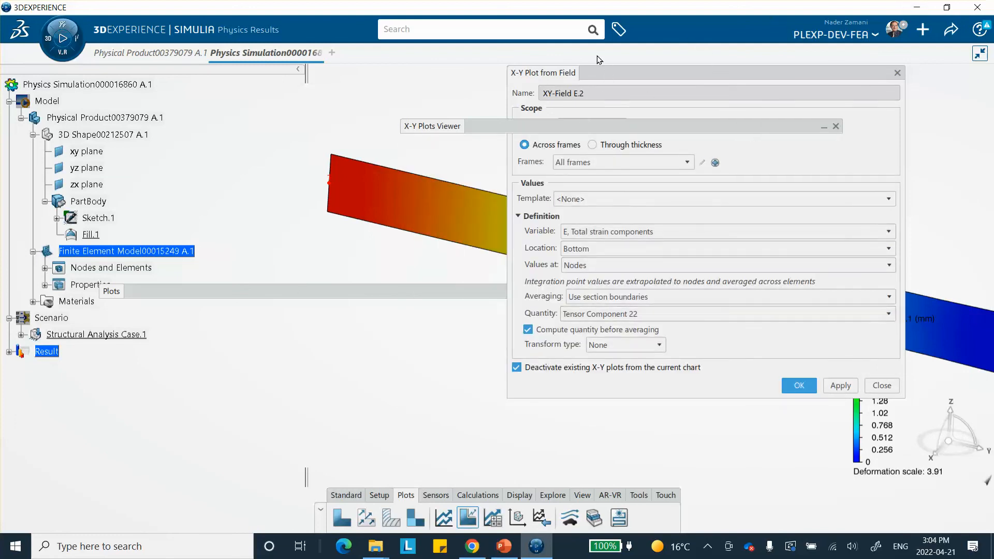